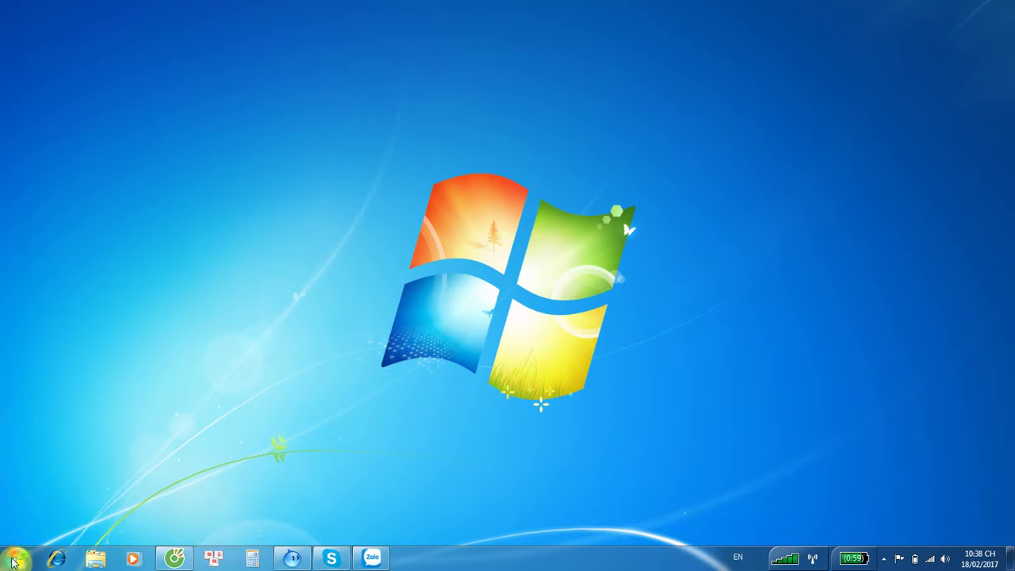
Launch Factory IO from the Windows Start menu and let its Welcome page load
click(13, 561)
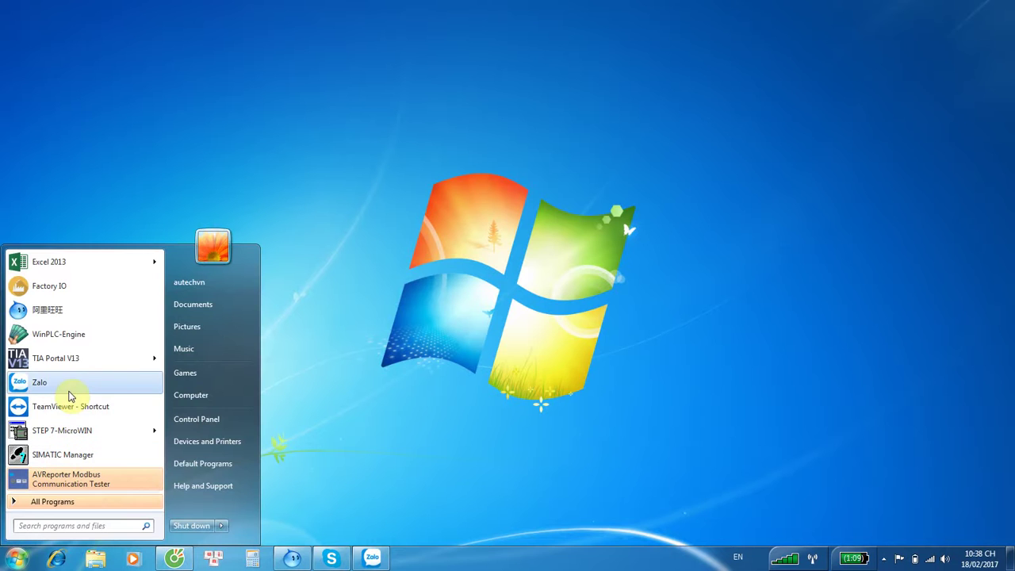
click(49, 286)
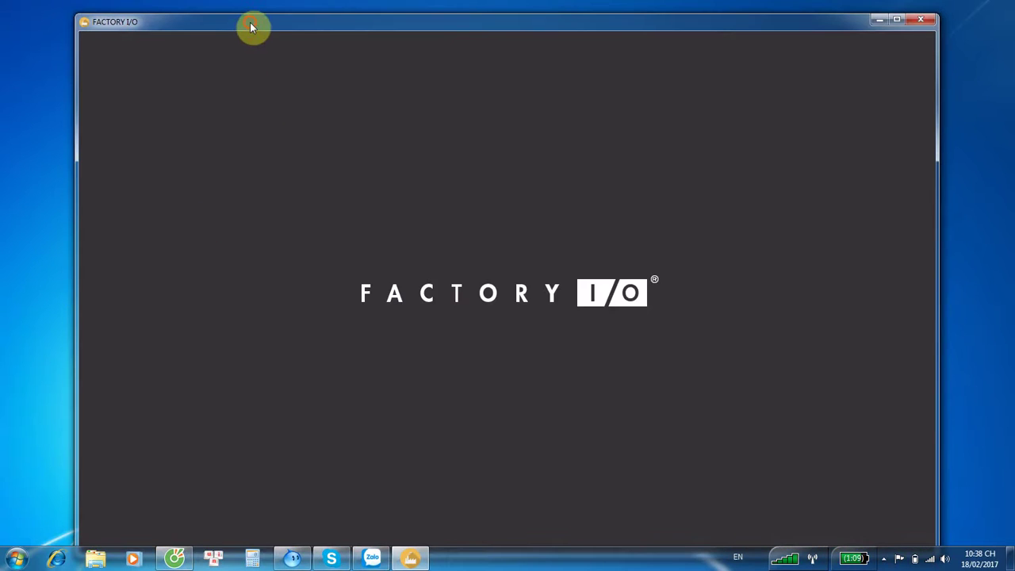
drag(250, 27, 246, 20)
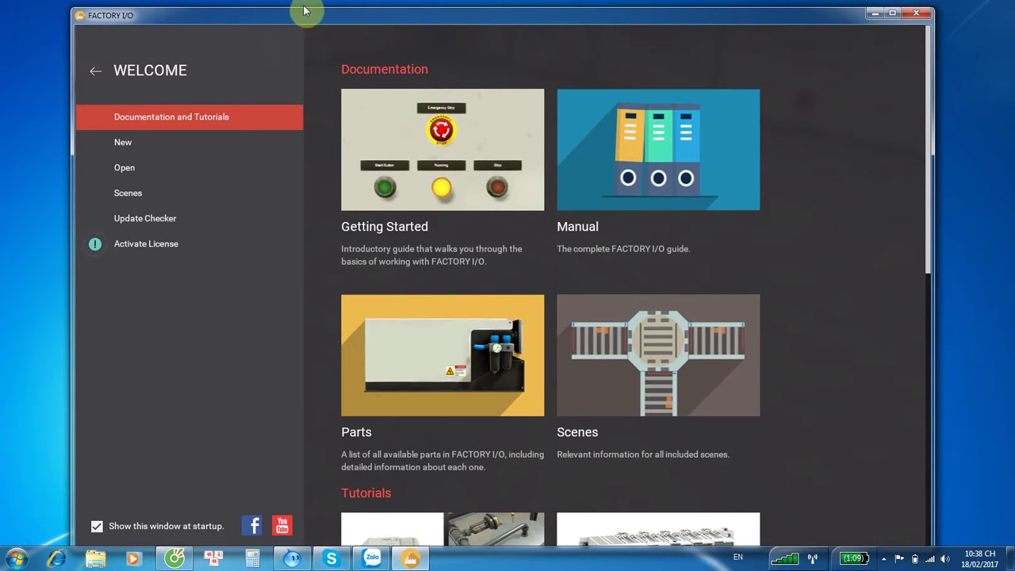
Glance at the built-in scenes list, then create a new empty scene
click(141, 167)
click(137, 145)
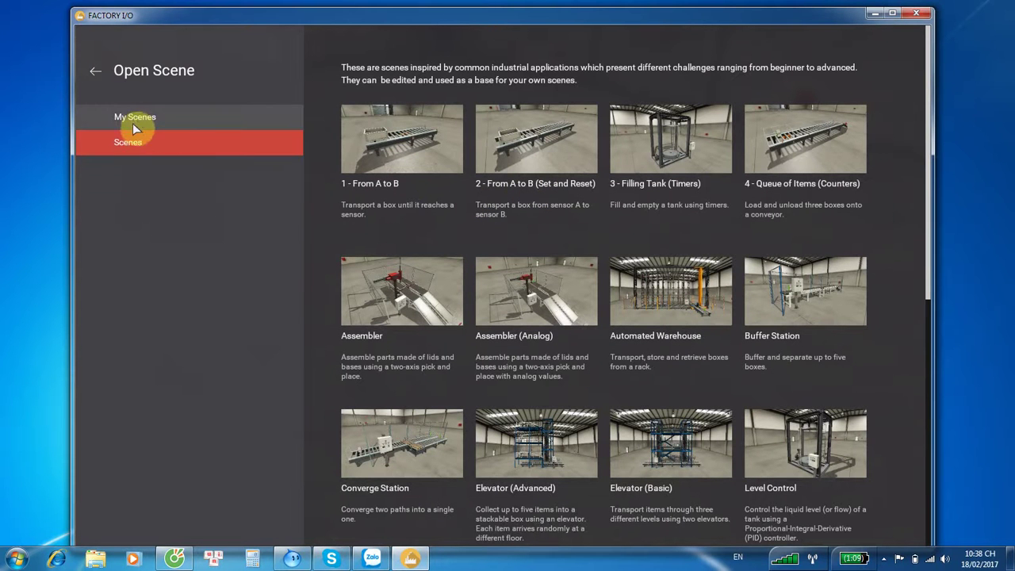
click(93, 80)
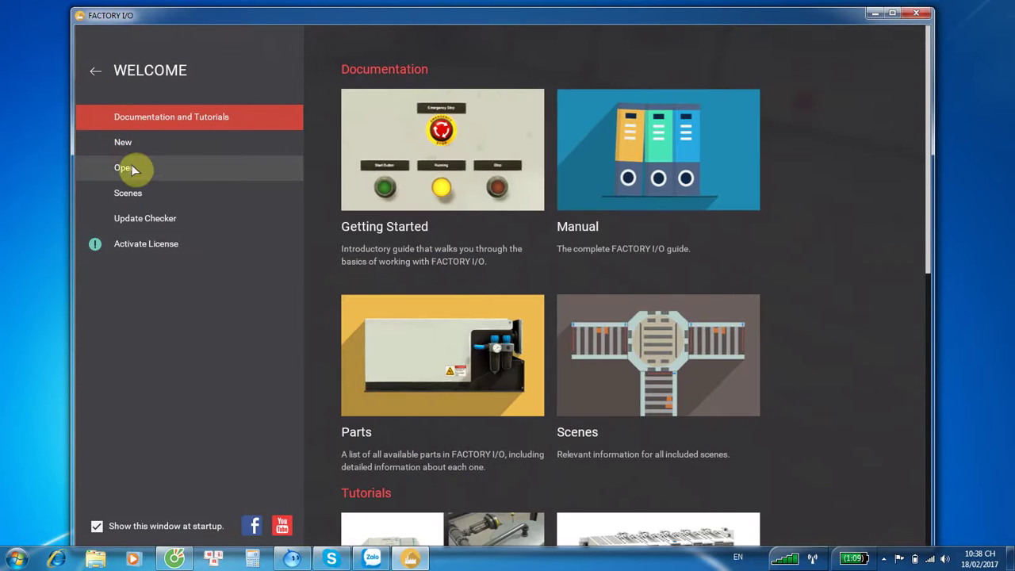
click(125, 144)
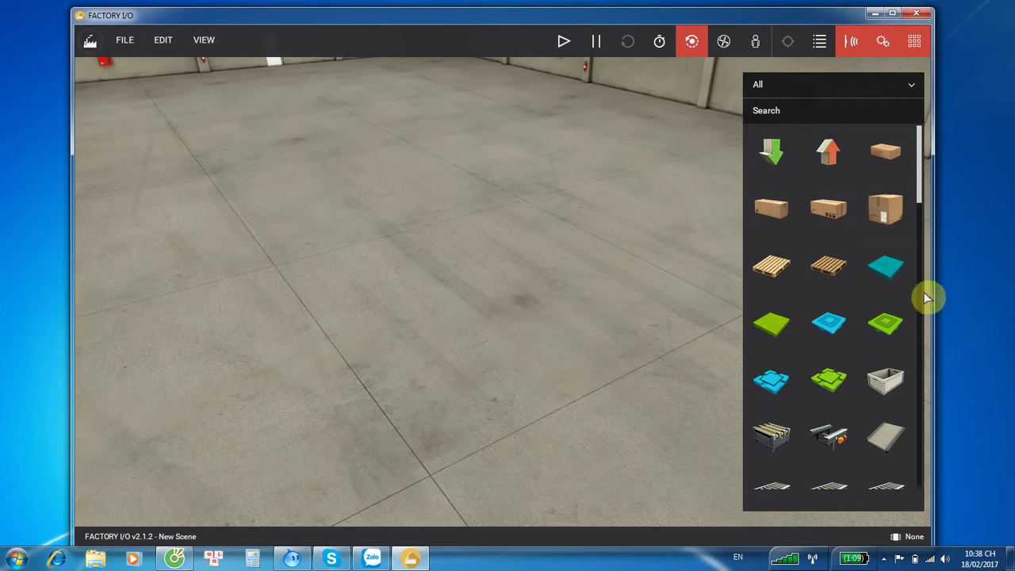
Scroll the parts palette and go to FILE > Open for existing scenes
scroll(897, 284, down, 1)
scroll(896, 284, down, 1)
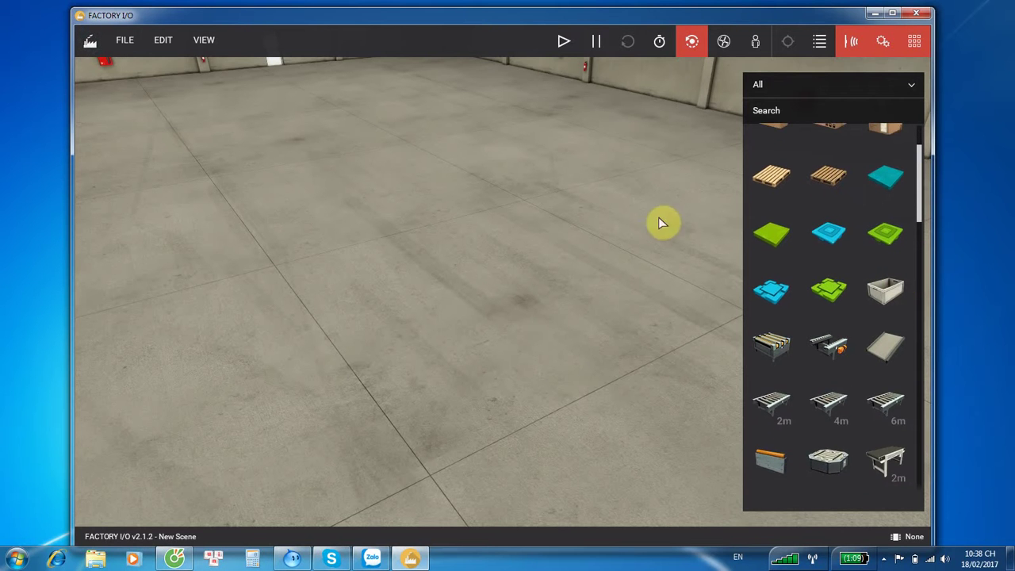
click(111, 40)
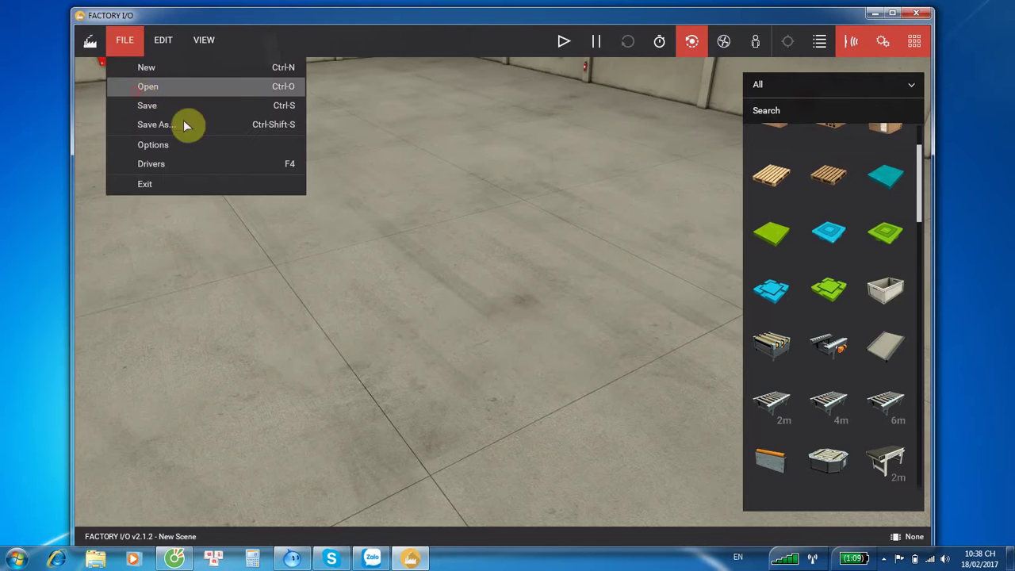
click(131, 88)
Show the built-in example scenes and widen the Factory IO window slightly
click(128, 141)
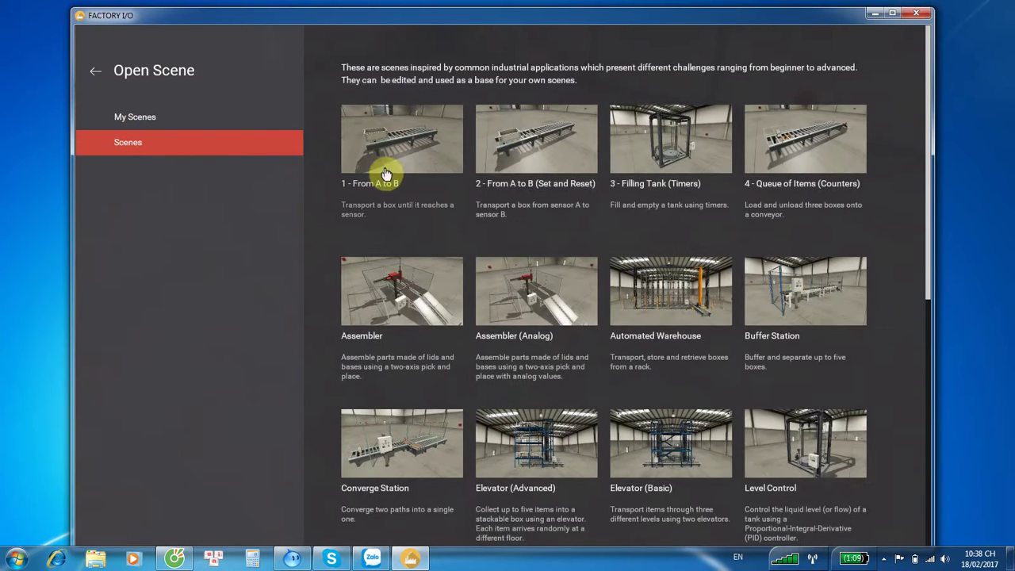
scroll(536, 230, down, 1)
scroll(536, 230, up, 1)
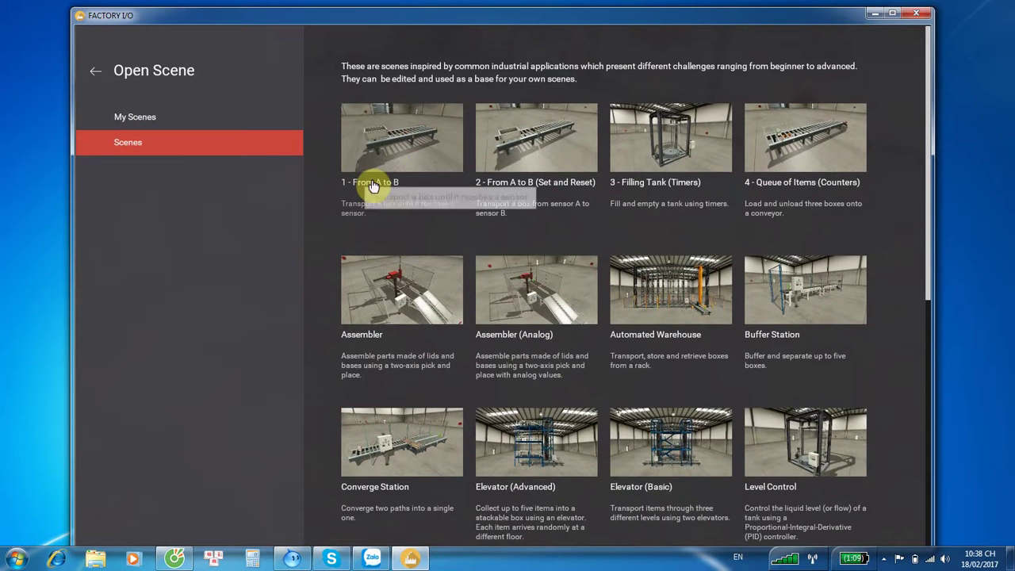
scroll(428, 158, down, 1)
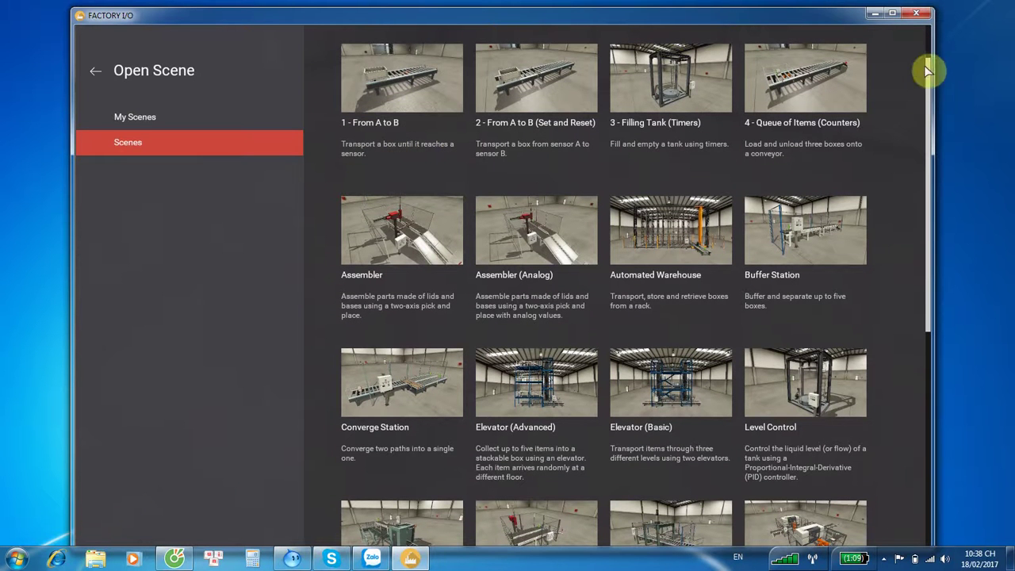
drag(935, 129, 968, 130)
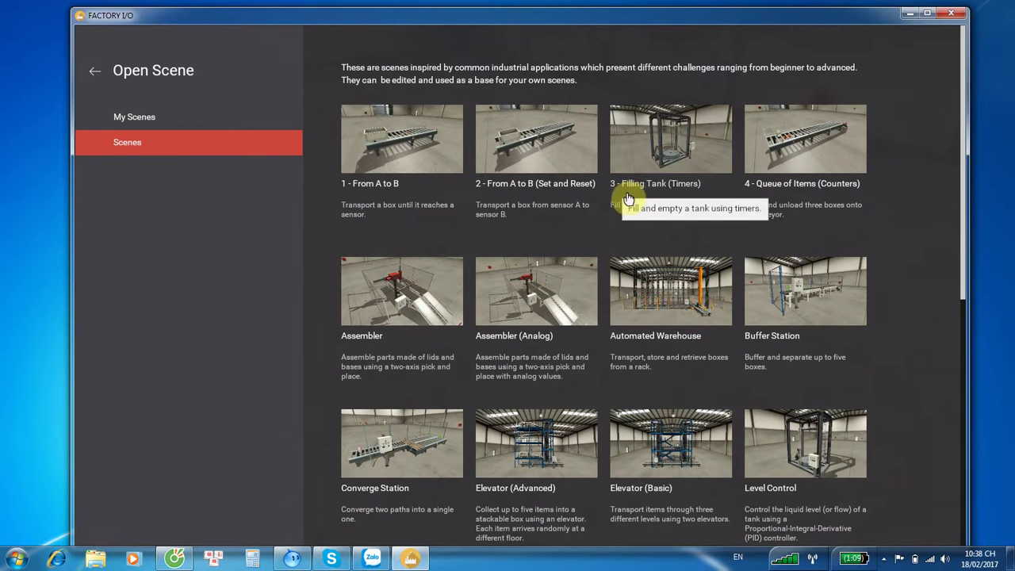
mouse_move(564, 224)
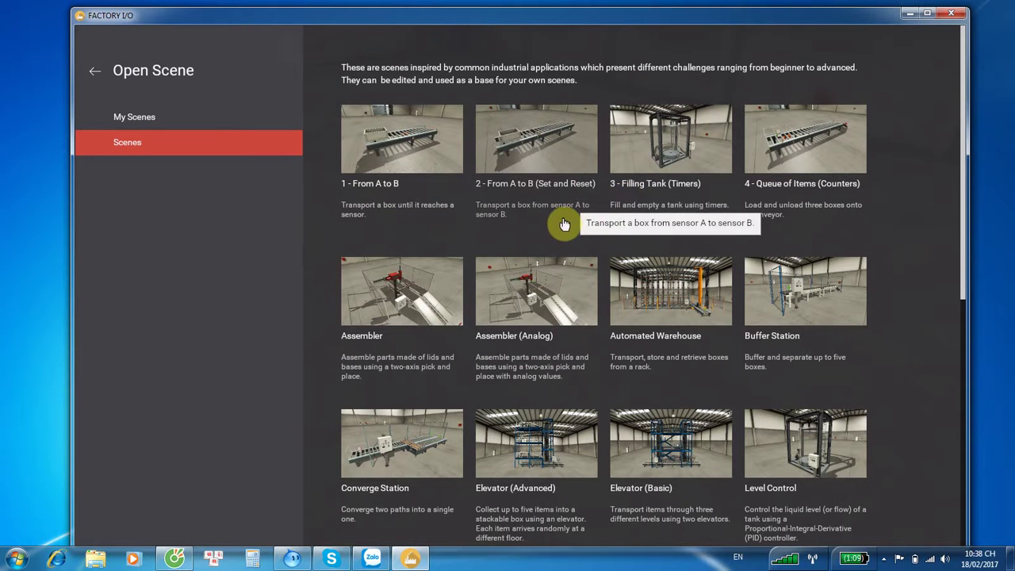
Scroll through the example scenes to find Level Control, then bring up the Windows Start menu
scroll(607, 259, down, 1)
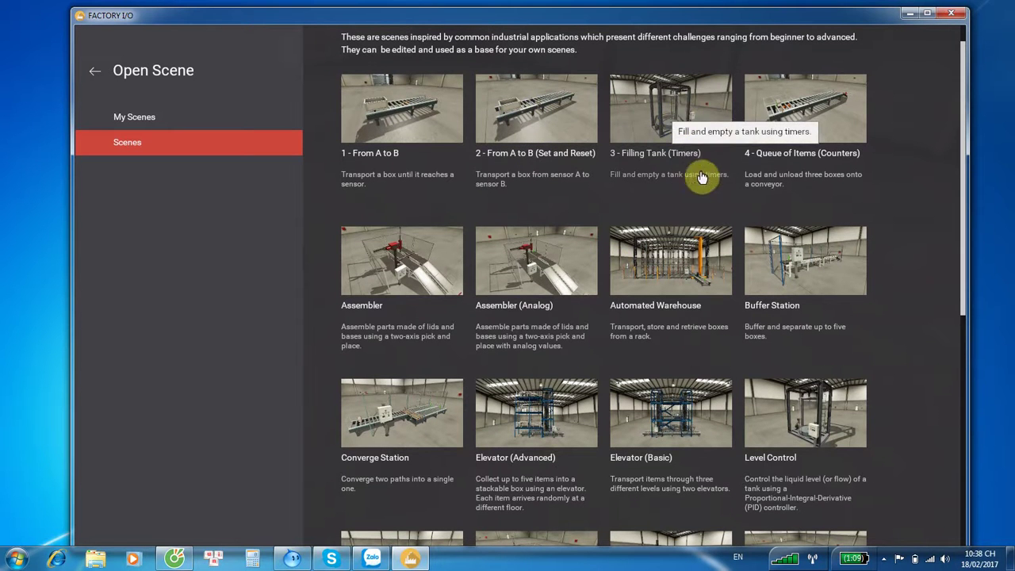
scroll(658, 301, down, 2)
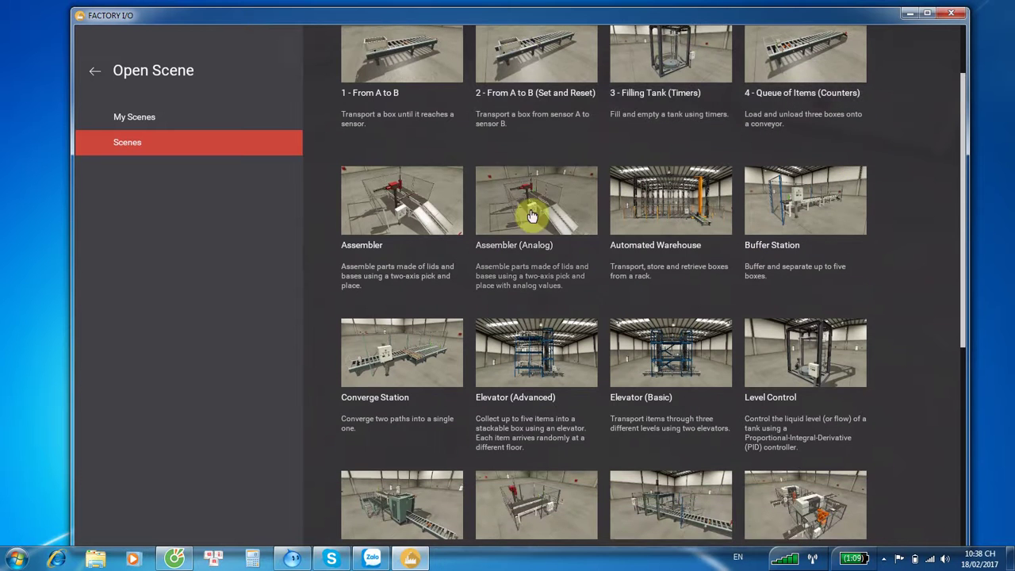
scroll(546, 242, down, 1)
scroll(545, 242, down, 2)
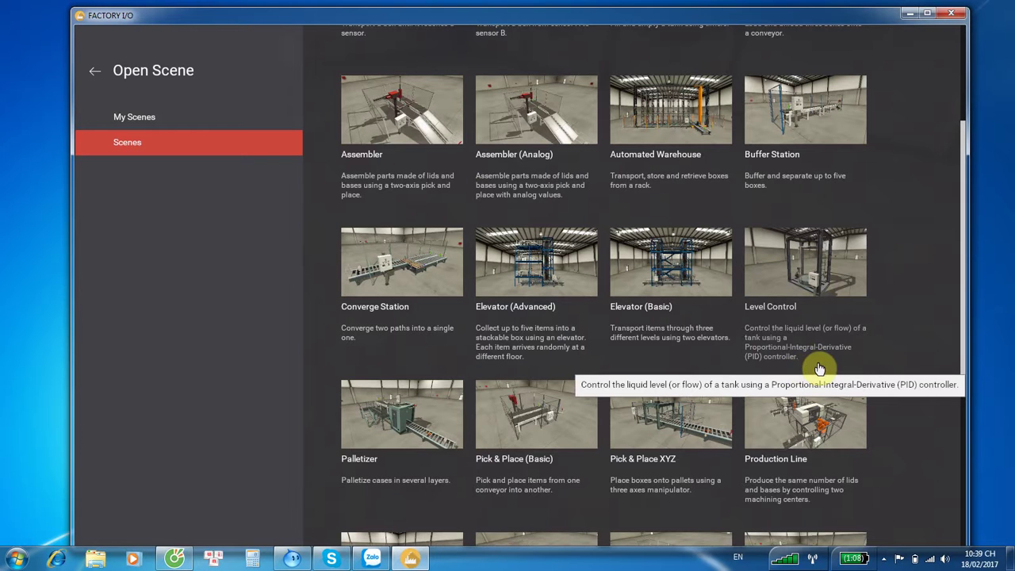
scroll(800, 345, down, 2)
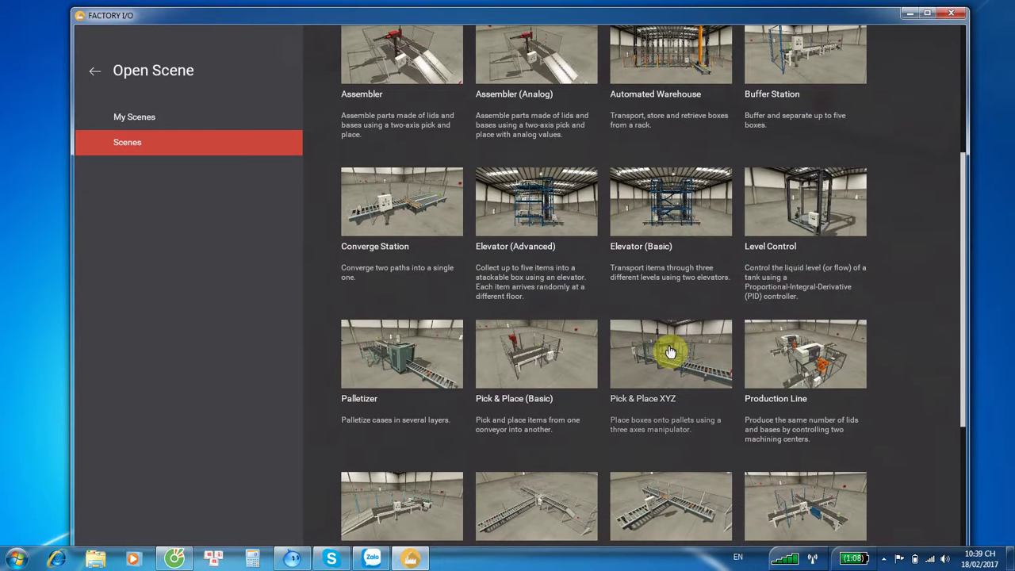
scroll(691, 350, down, 1)
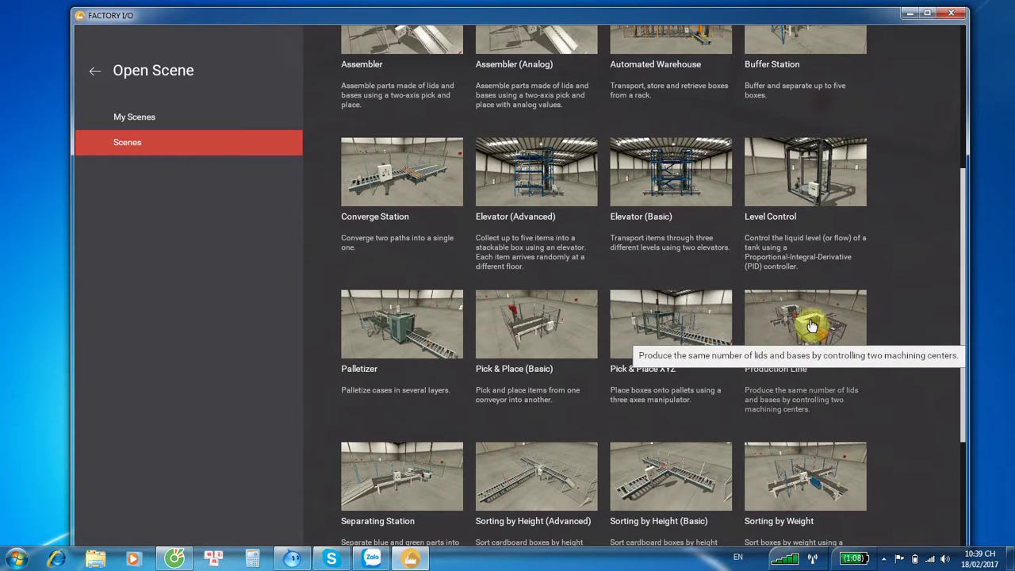
scroll(845, 363, down, 3)
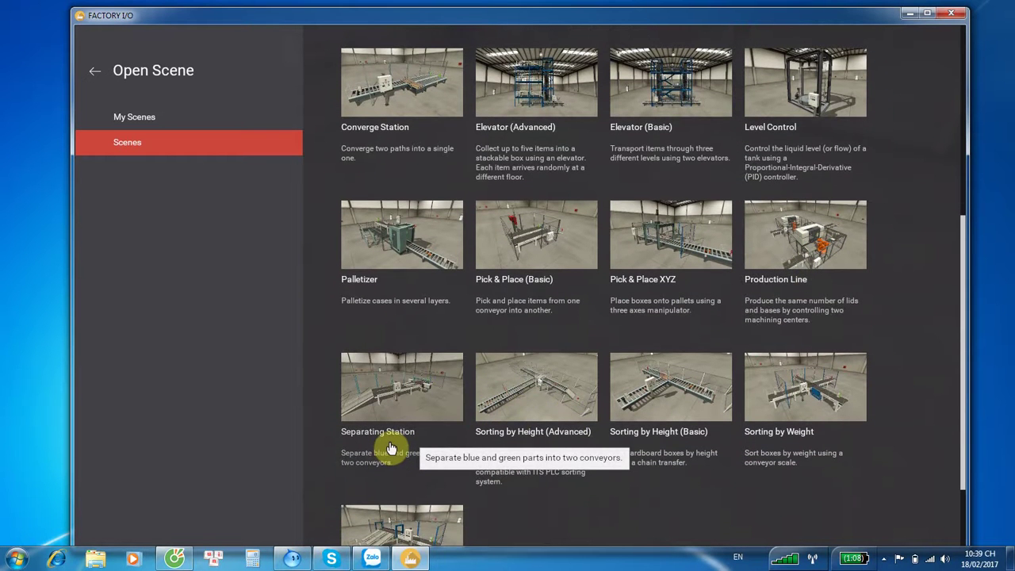
scroll(665, 407, down, 1)
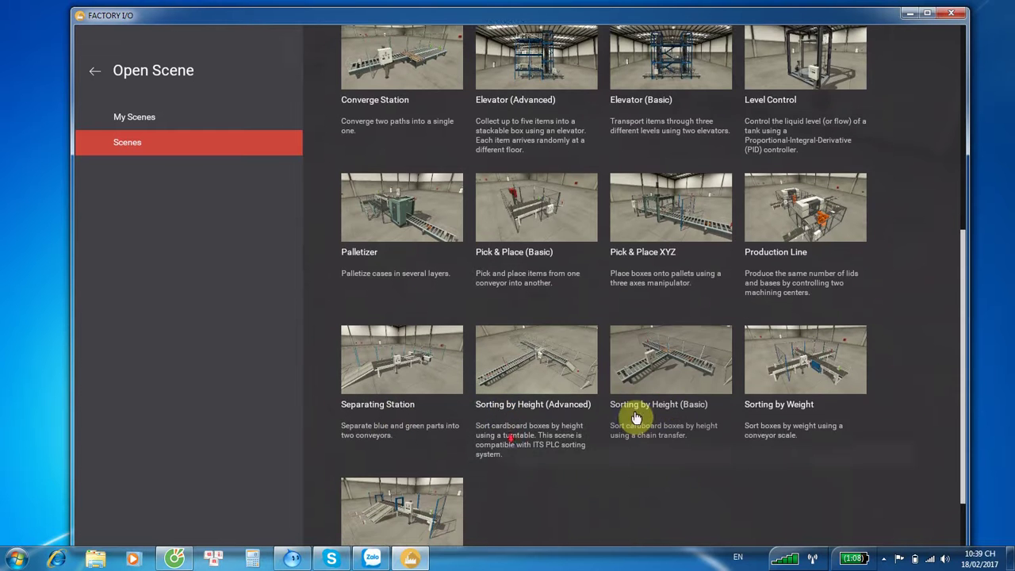
scroll(494, 408, down, 1)
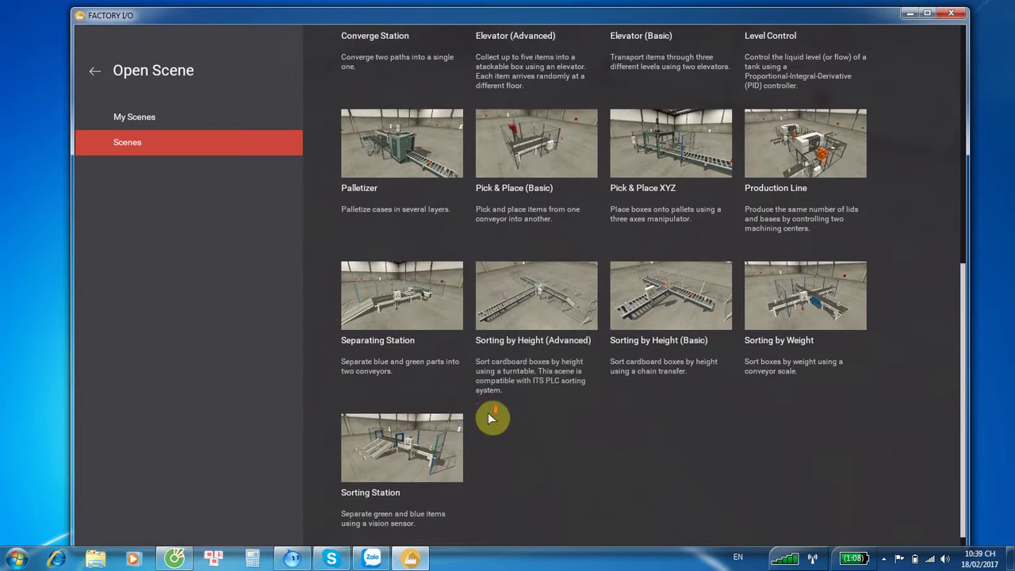
scroll(491, 414, down, 1)
scroll(491, 414, up, 1)
scroll(491, 414, up, 3)
scroll(491, 414, up, 6)
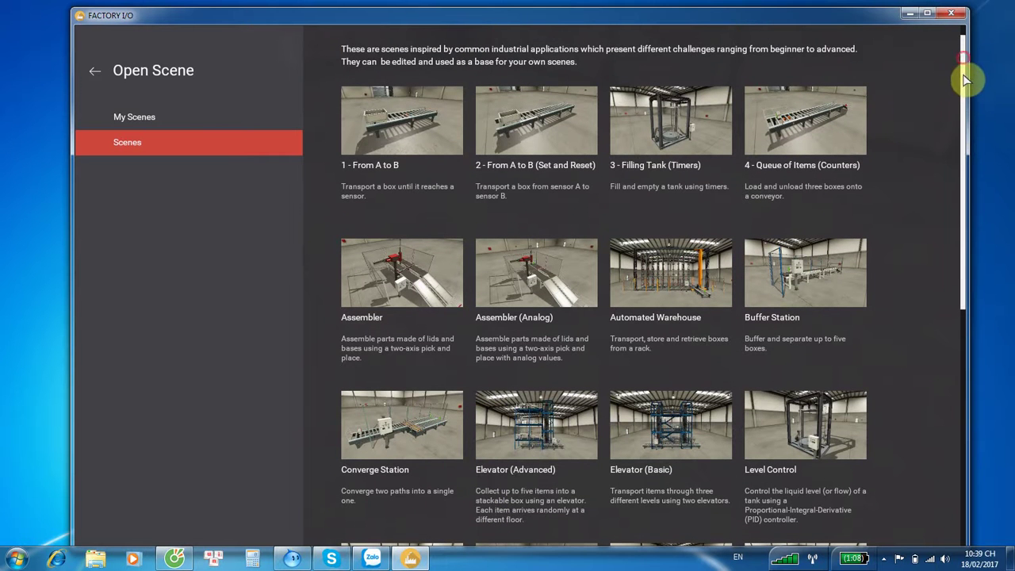
scroll(964, 71, down, 1)
scroll(965, 73, up, 1)
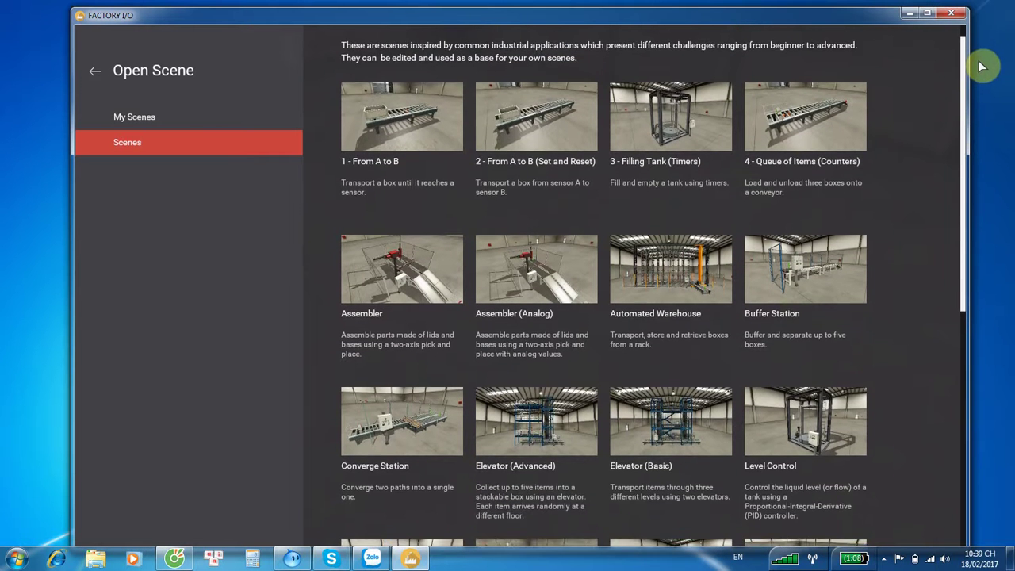
scroll(981, 76, down, 1)
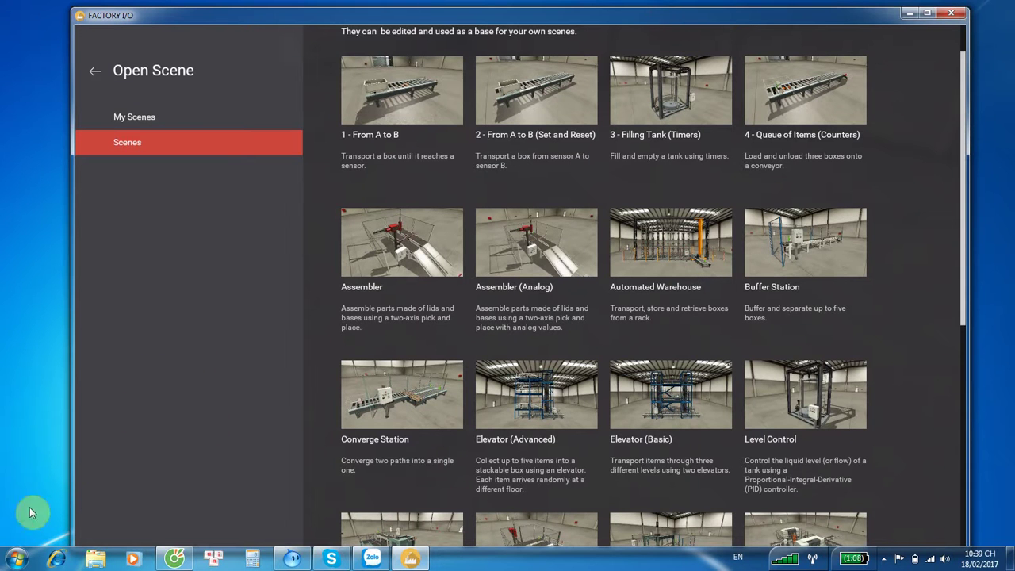
click(17, 559)
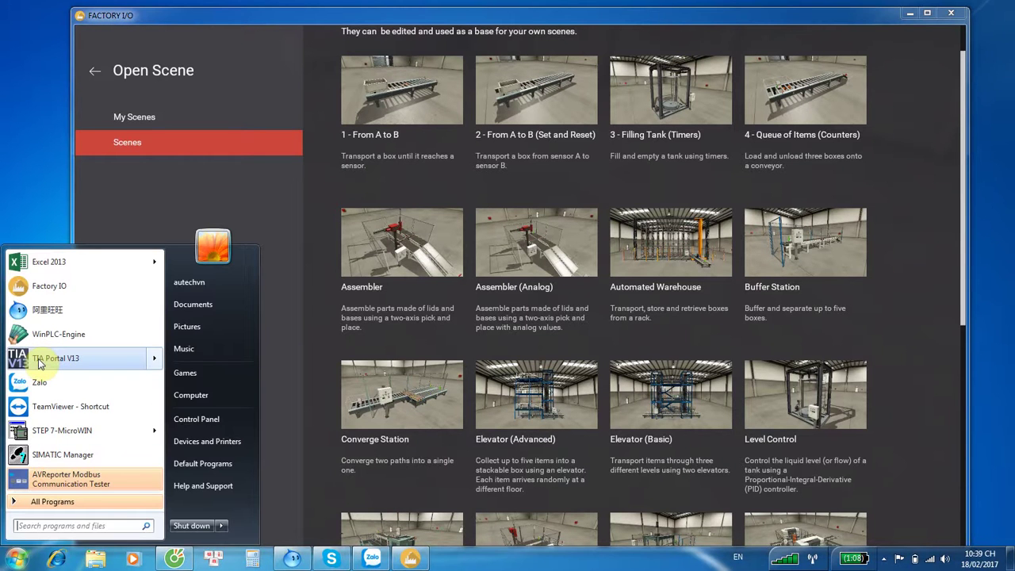
mouse_move(55, 358)
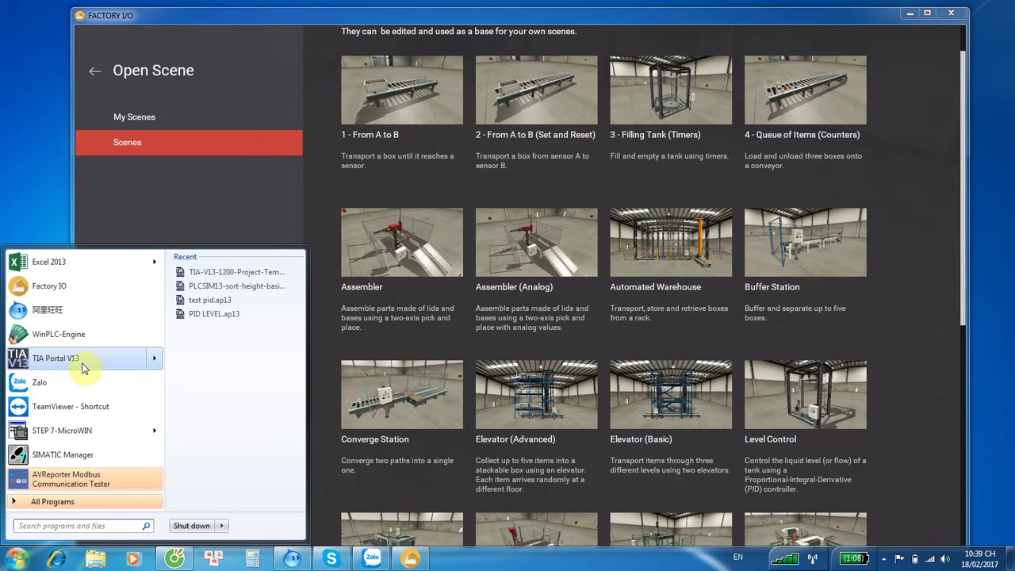
Load the Level Control scene, orbit toward the tank, and launch TIA Portal V13
click(920, 191)
scroll(923, 189, down, 1)
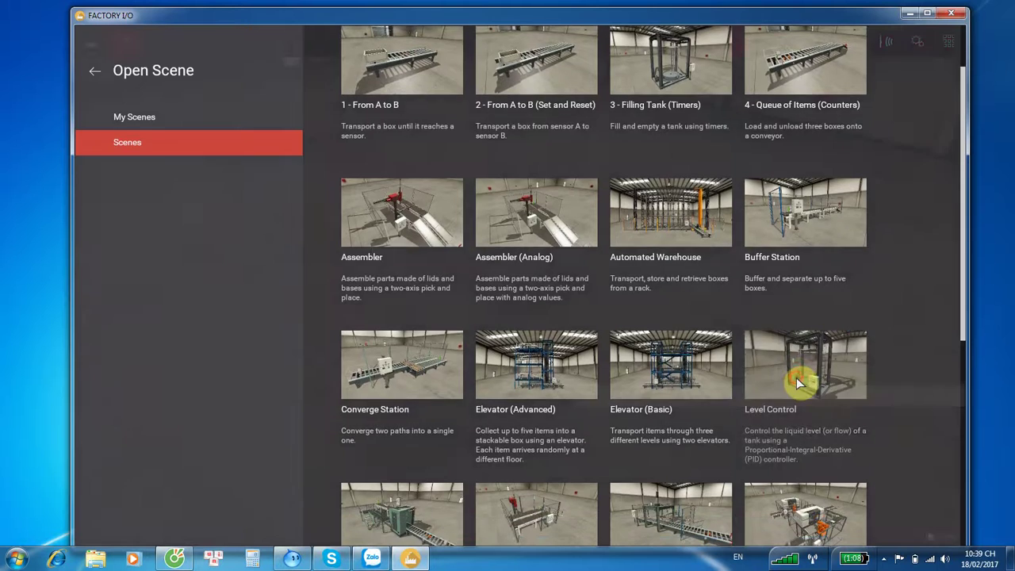
click(798, 385)
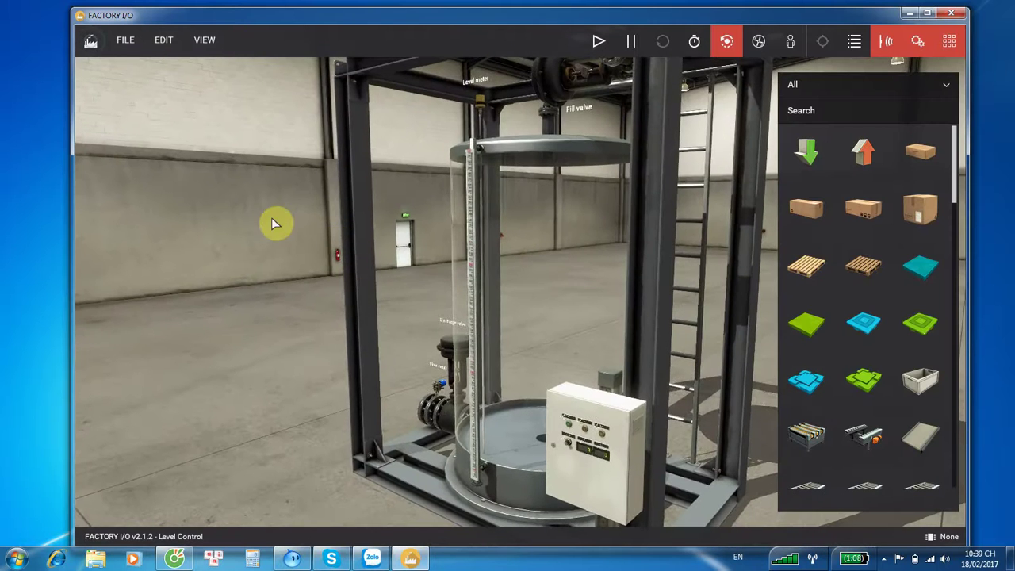
mouse_move(272, 222)
right_down()
mouse_move(369, 178)
mouse_move(430, 188)
right_up()
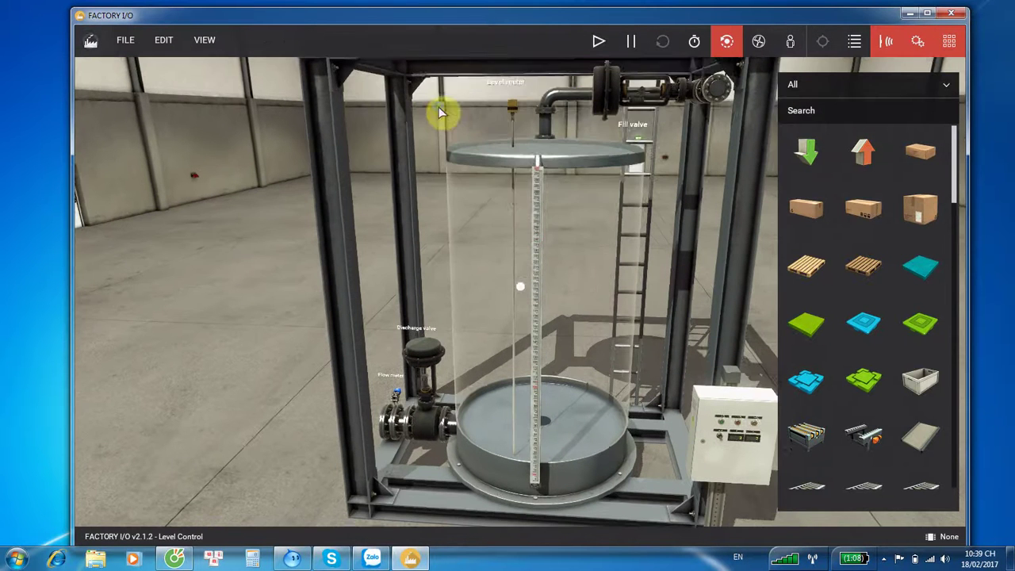
right_drag(446, 169, 508, 87)
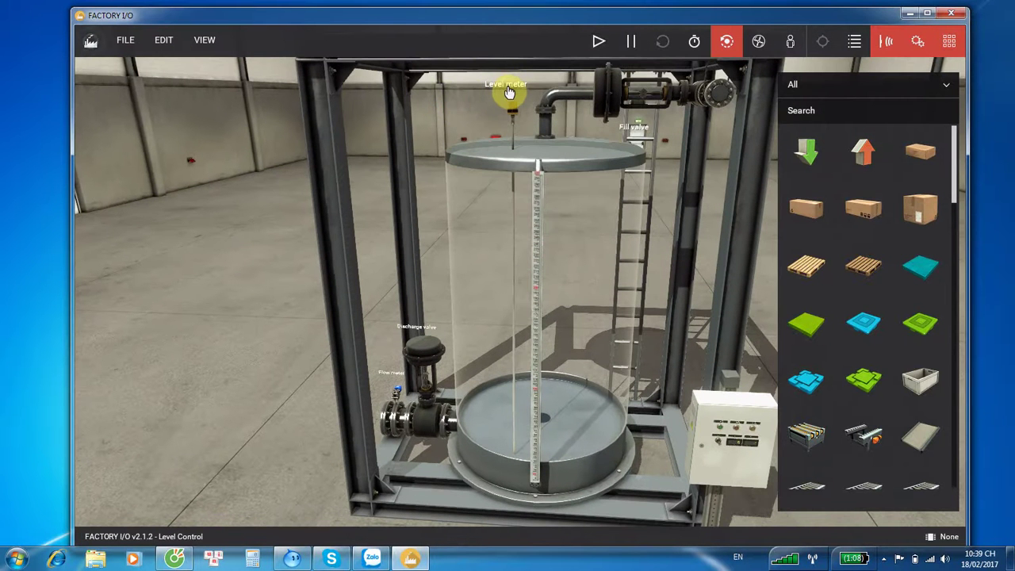
key(super)
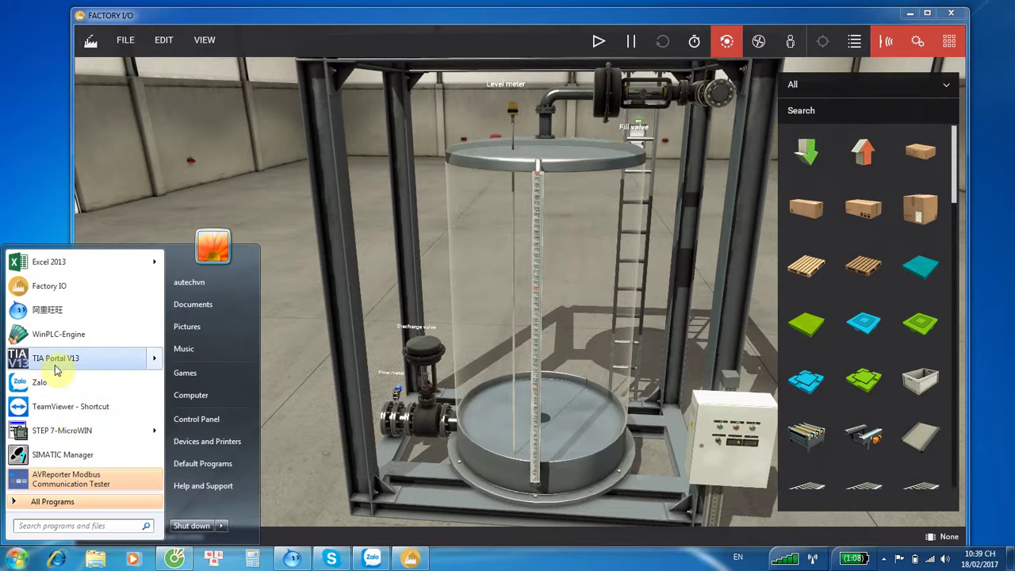
click(56, 359)
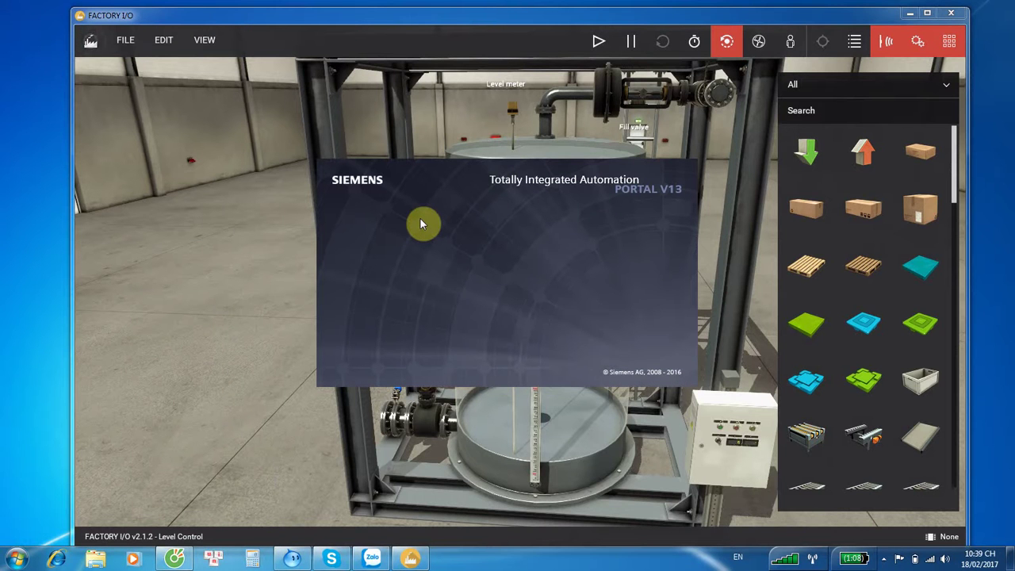
Zoom in on the Level Control tank and bring up the Fill valve's force panel at 0.0
click(455, 23)
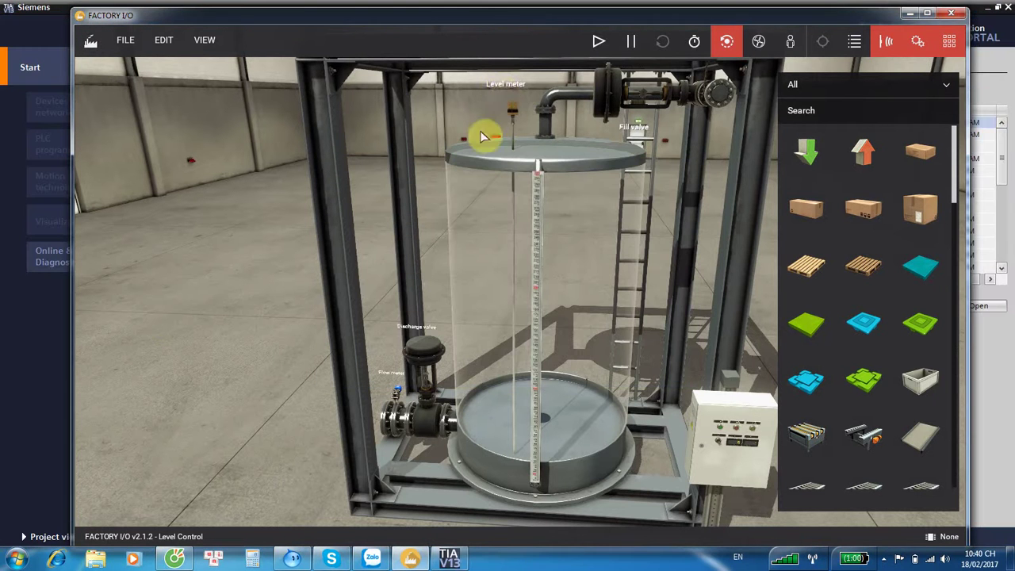
scroll(466, 130, up, 1)
scroll(469, 137, up, 1)
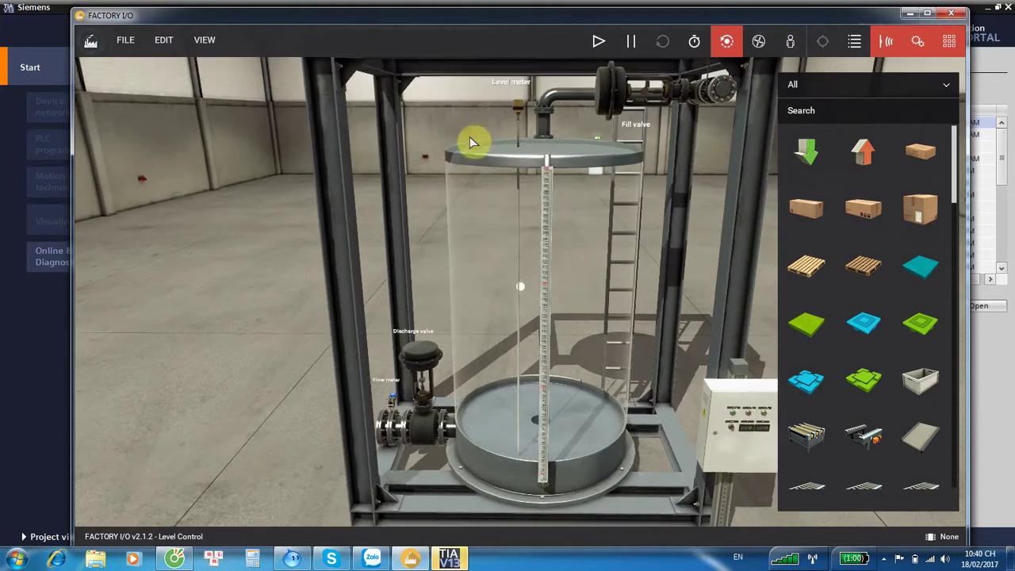
scroll(563, 198, up, 2)
scroll(570, 230, up, 2)
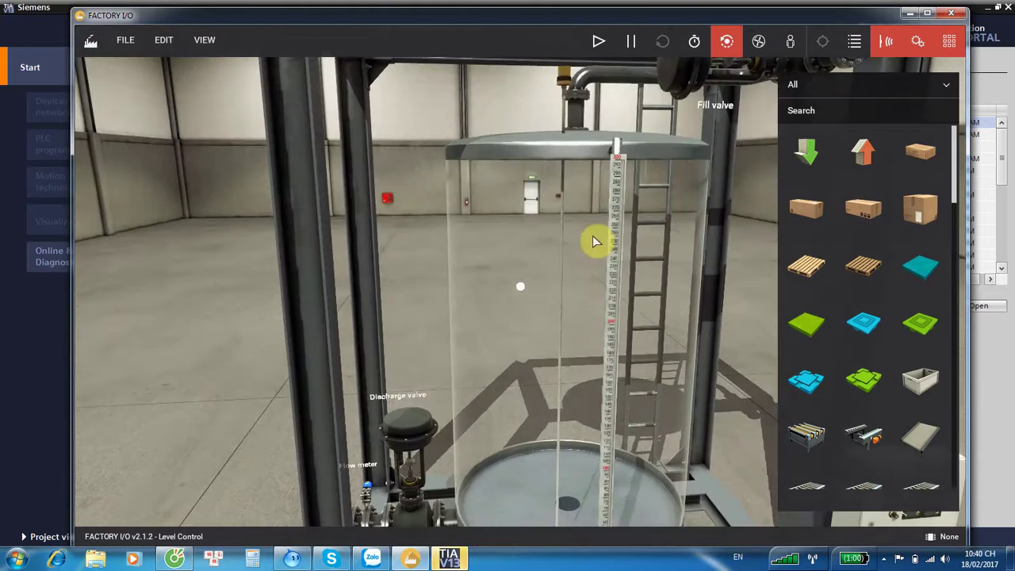
mouse_move(582, 226)
right_down()
mouse_move(464, 236)
mouse_move(470, 242)
mouse_move(498, 229)
mouse_move(536, 336)
right_up()
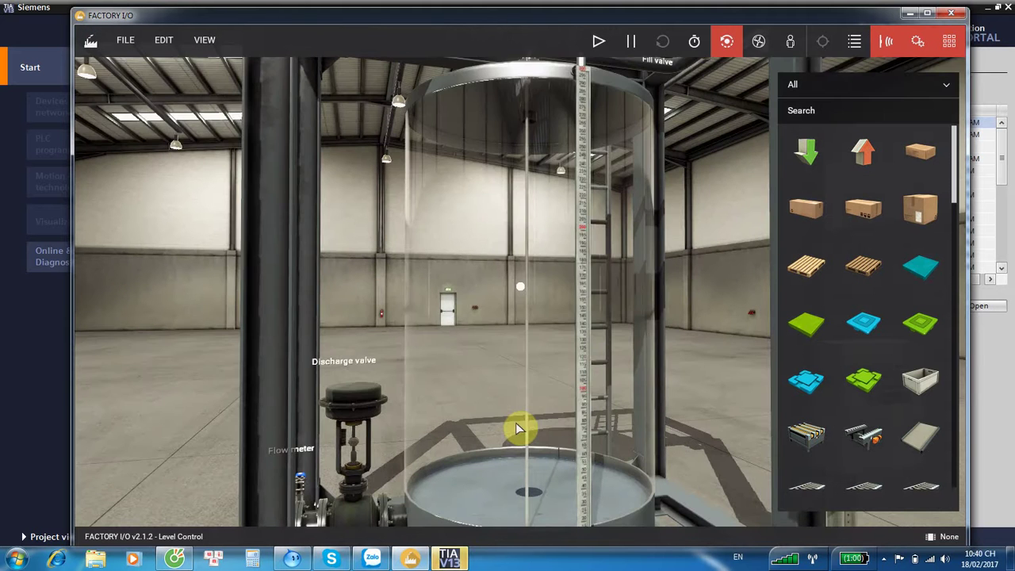
right_drag(476, 345, 516, 355)
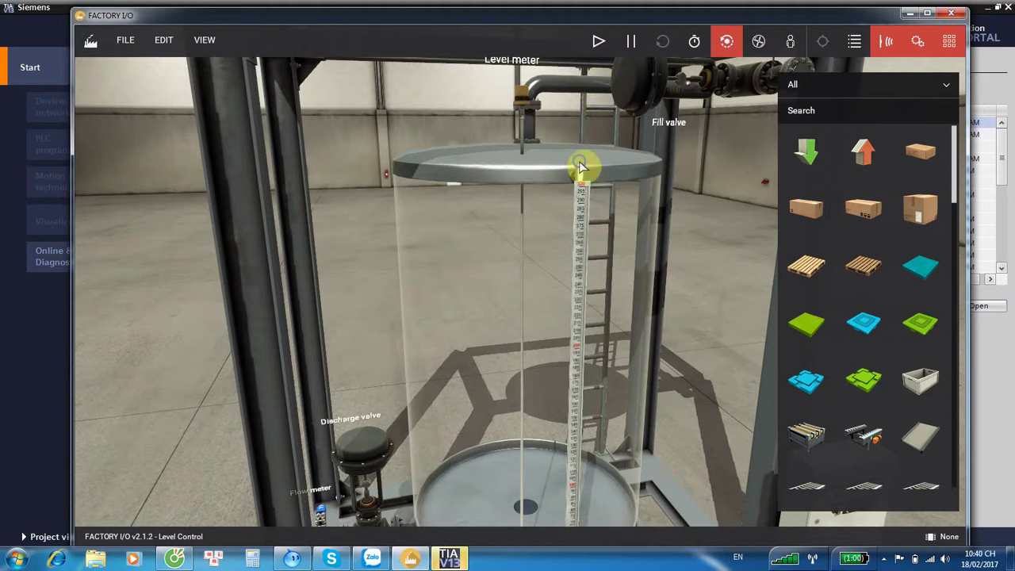
right_drag(580, 164, 725, 124)
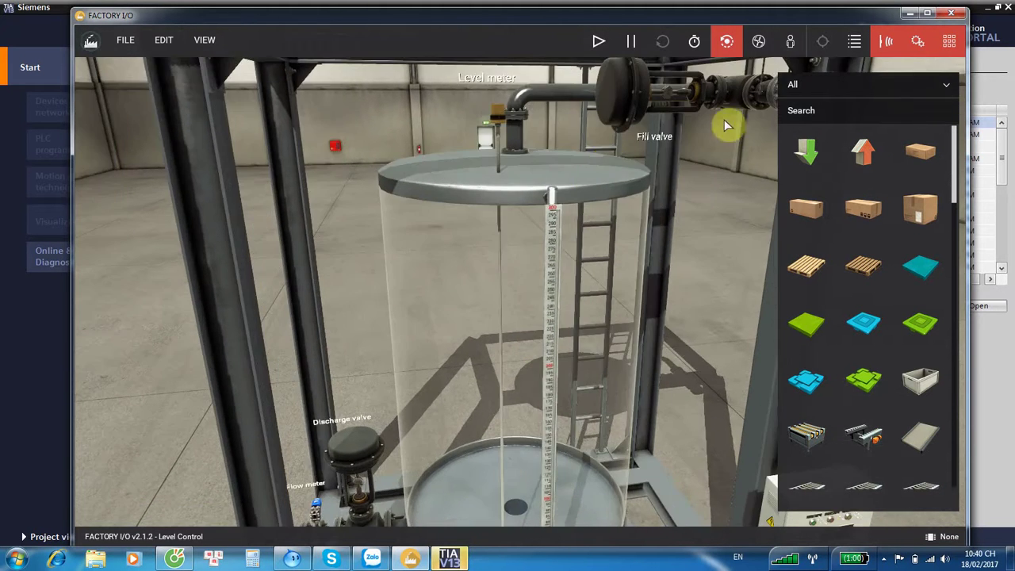
click(646, 136)
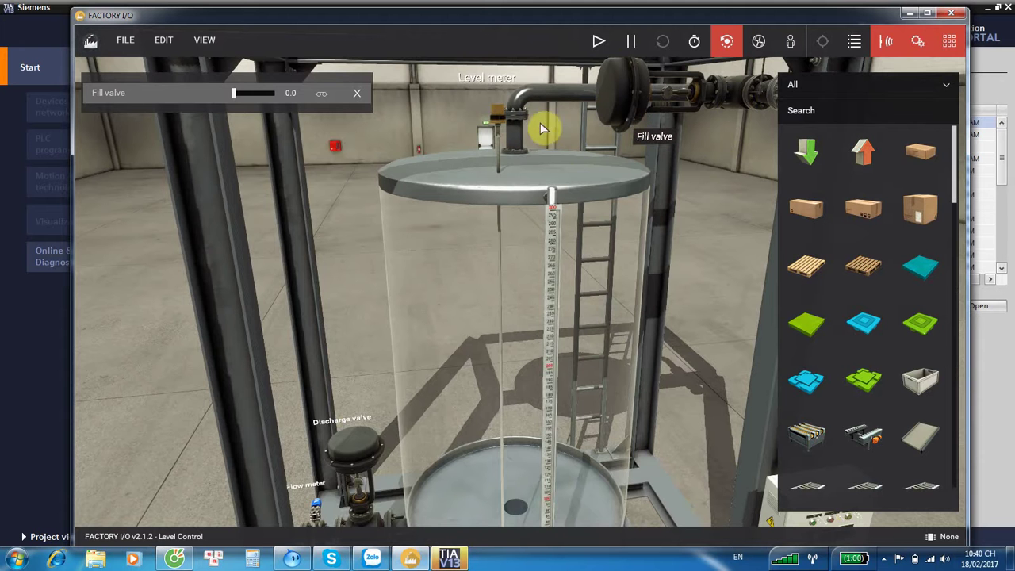
right_drag(475, 378, 478, 396)
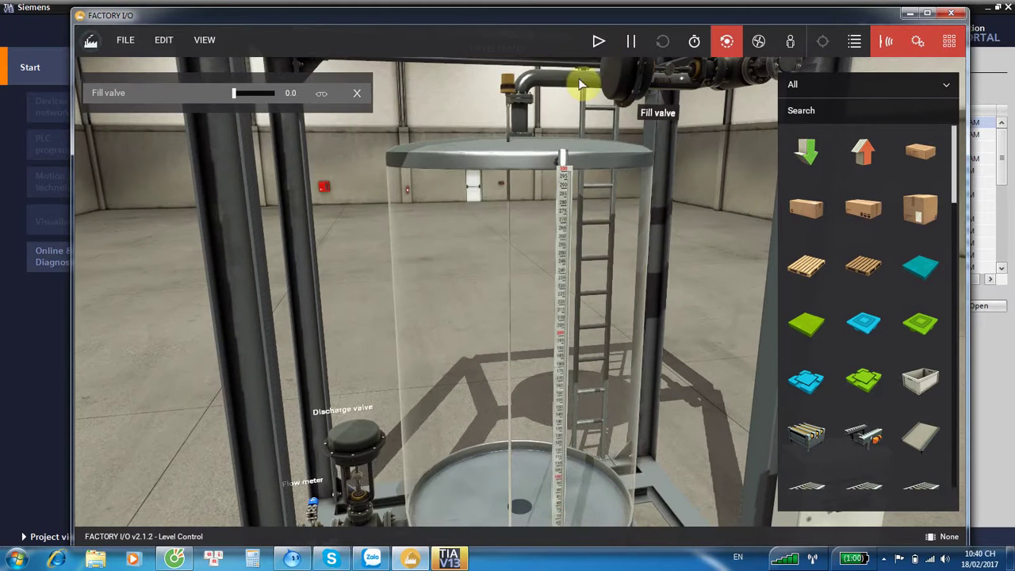
Start the simulation and watch the tank fill through the Fill valve
click(598, 40)
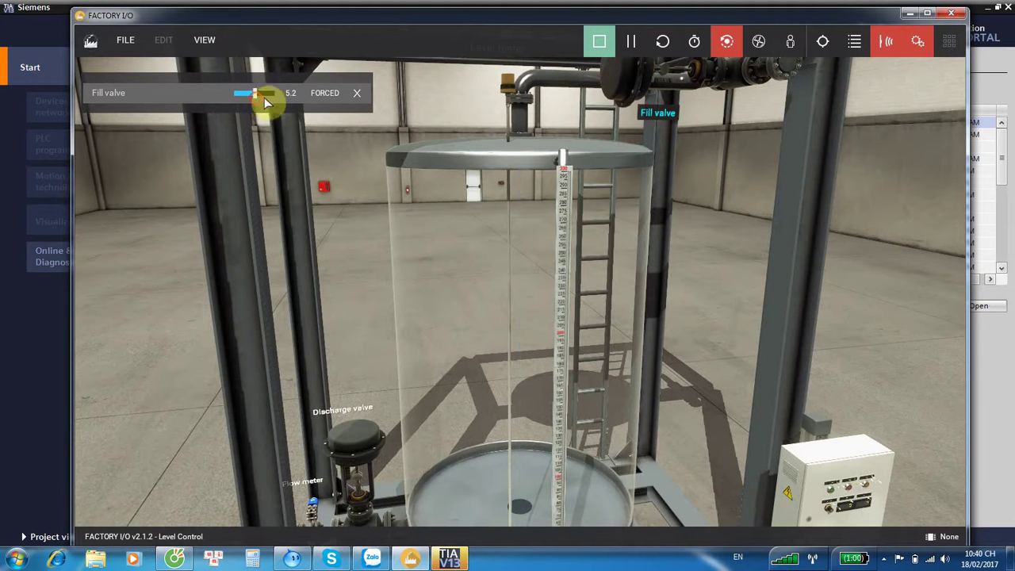
right_drag(507, 229, 537, 344)
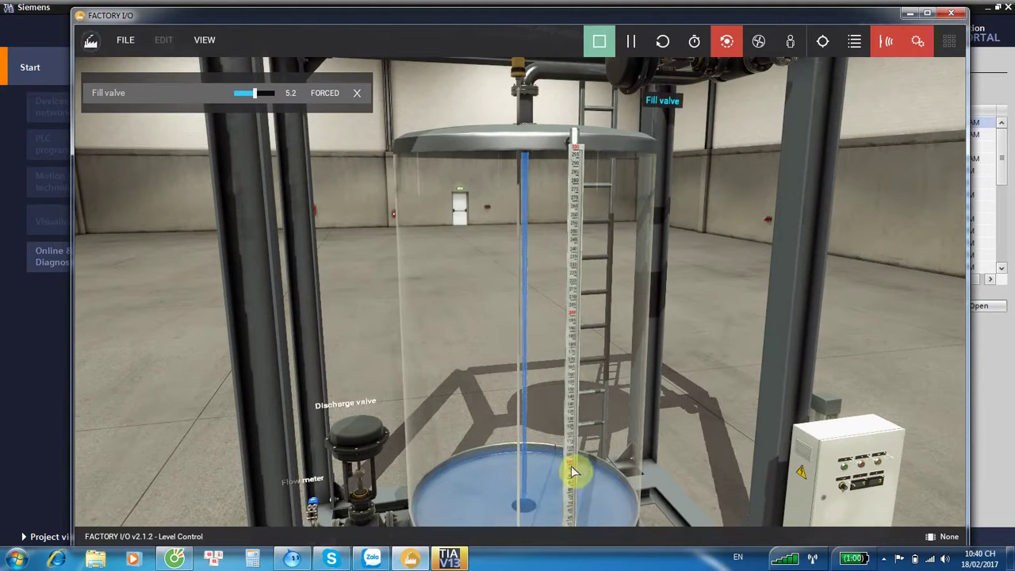
mouse_move(539, 390)
right_down()
mouse_move(516, 341)
mouse_move(508, 370)
mouse_move(524, 133)
right_up()
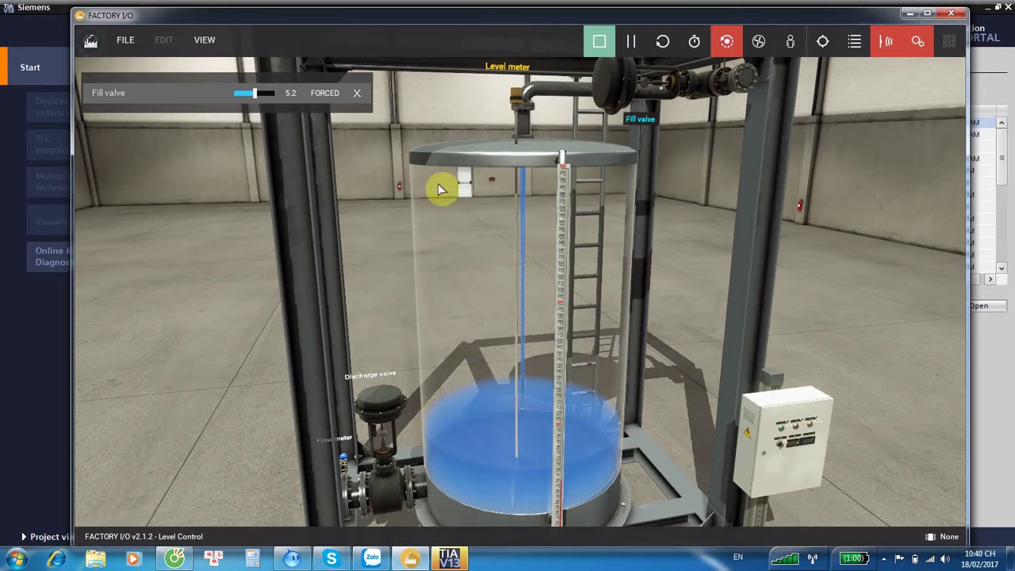
scroll(526, 154, up, 3)
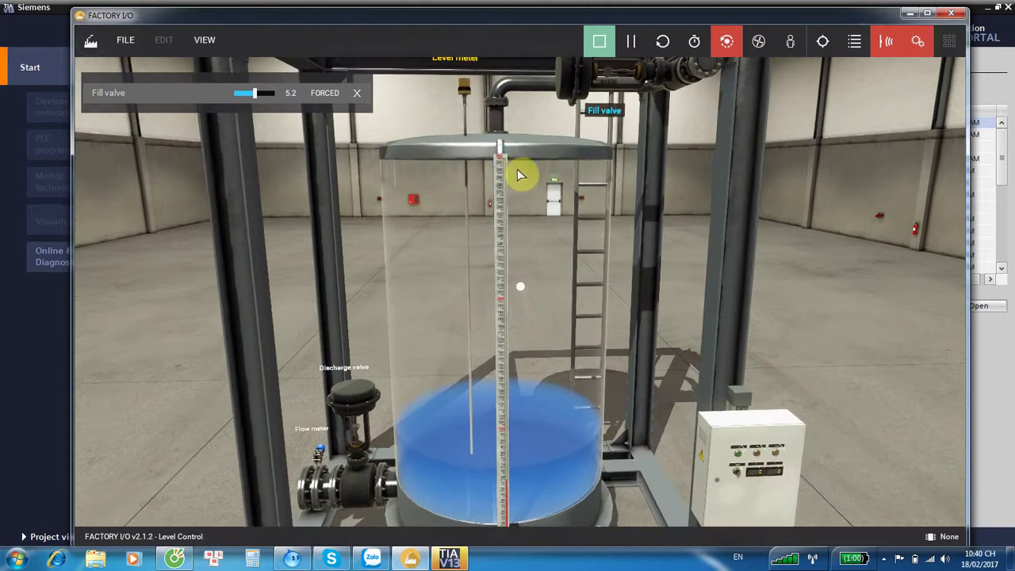
right_drag(546, 197, 444, 222)
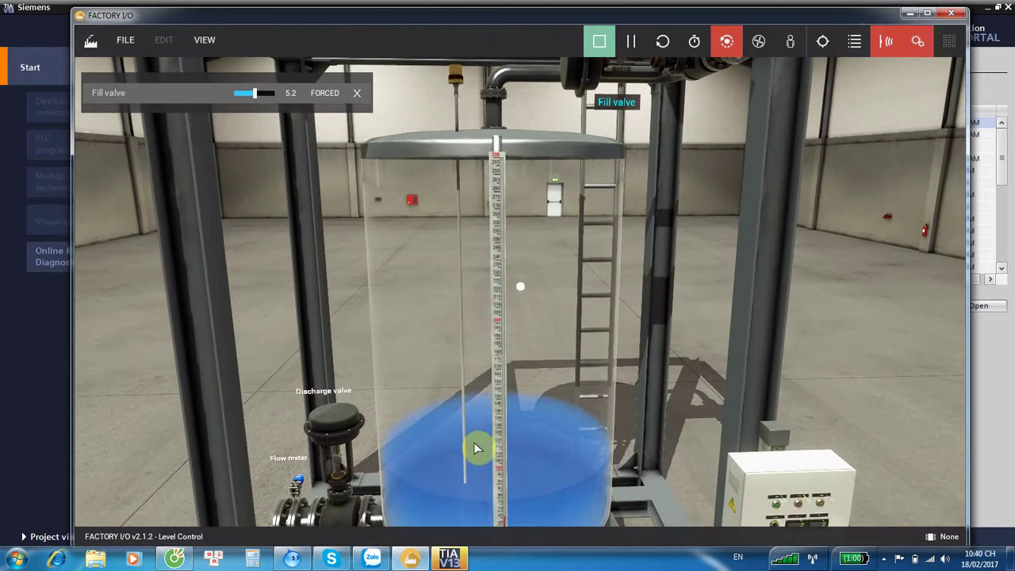
right_drag(494, 452, 315, 123)
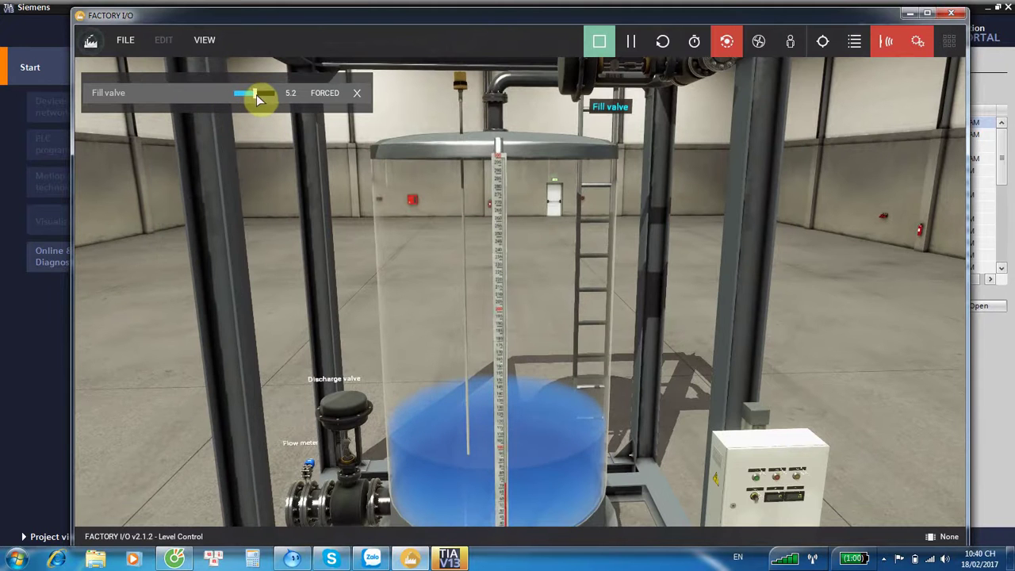
Force the Fill valve back to 0.0 to stop the filling
drag(256, 97, 233, 95)
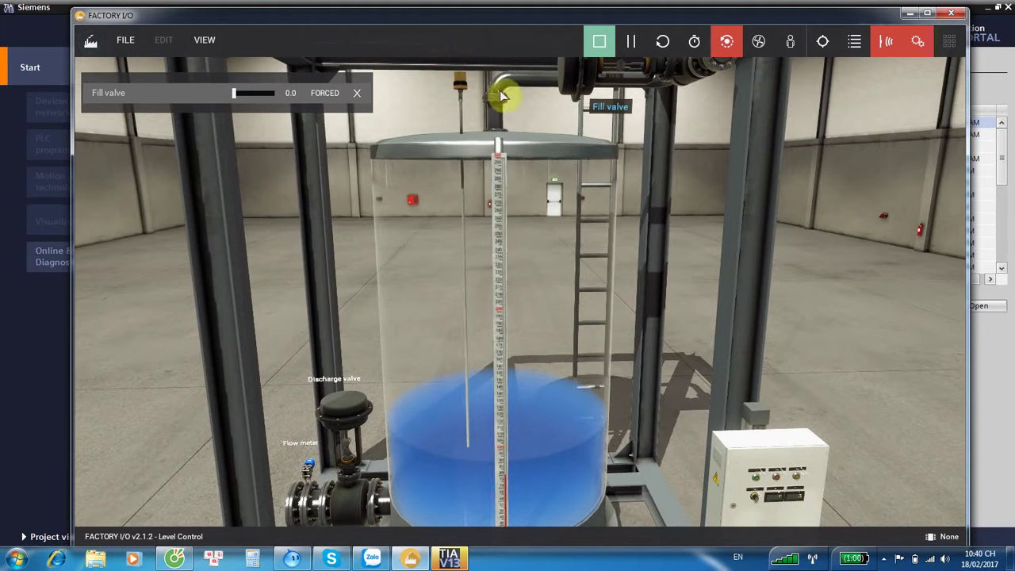
scroll(483, 127, up, 2)
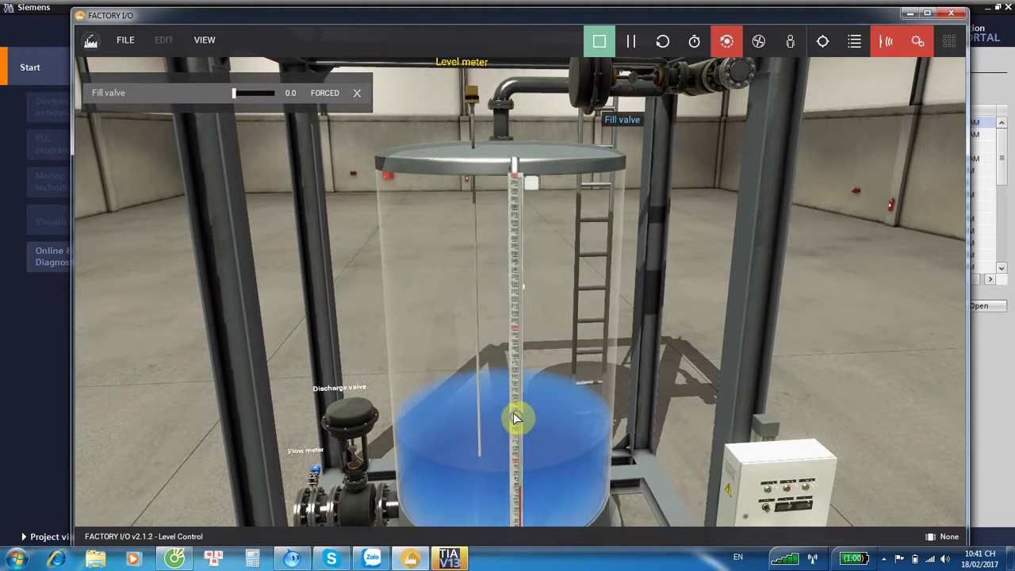
right_drag(527, 385, 511, 418)
Switch to TIA Portal and bring up the new-project form prefilled with Project1
click(450, 559)
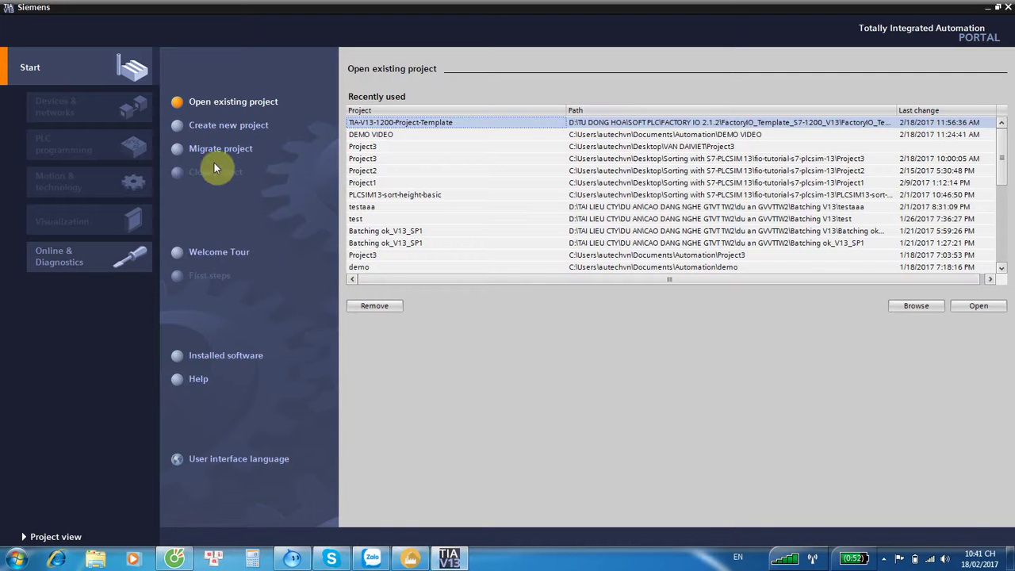
click(404, 557)
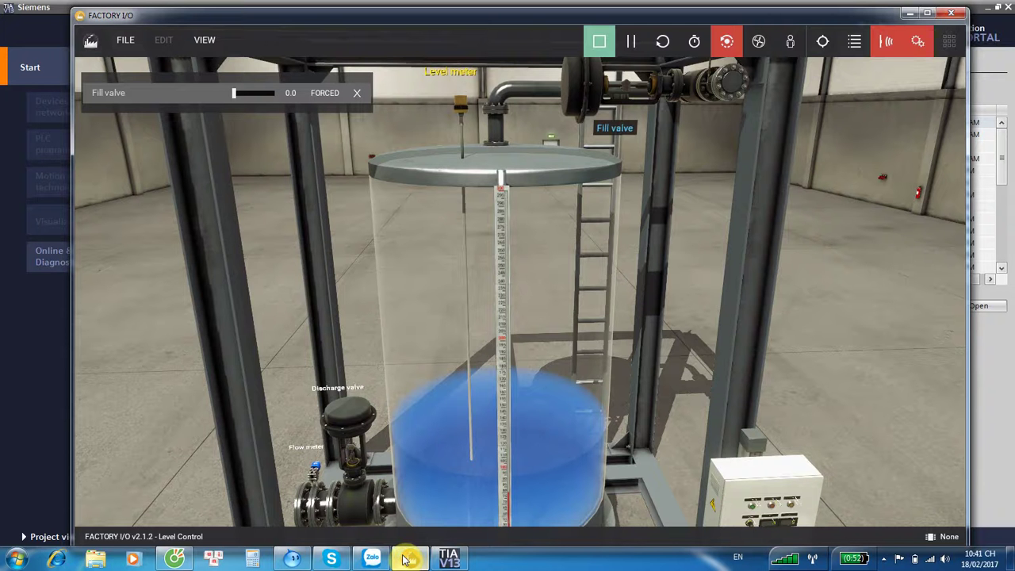
click(45, 8)
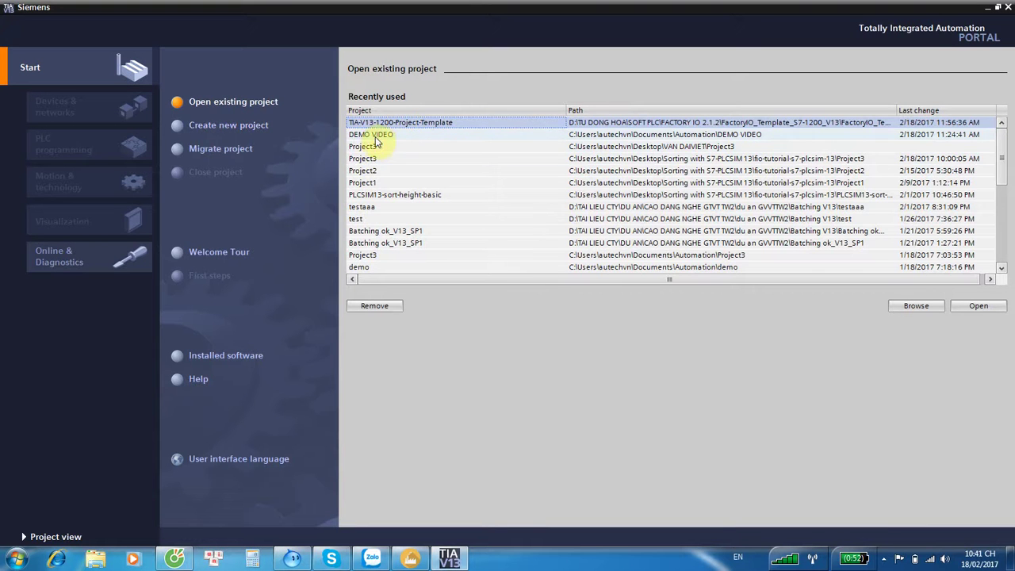
click(187, 128)
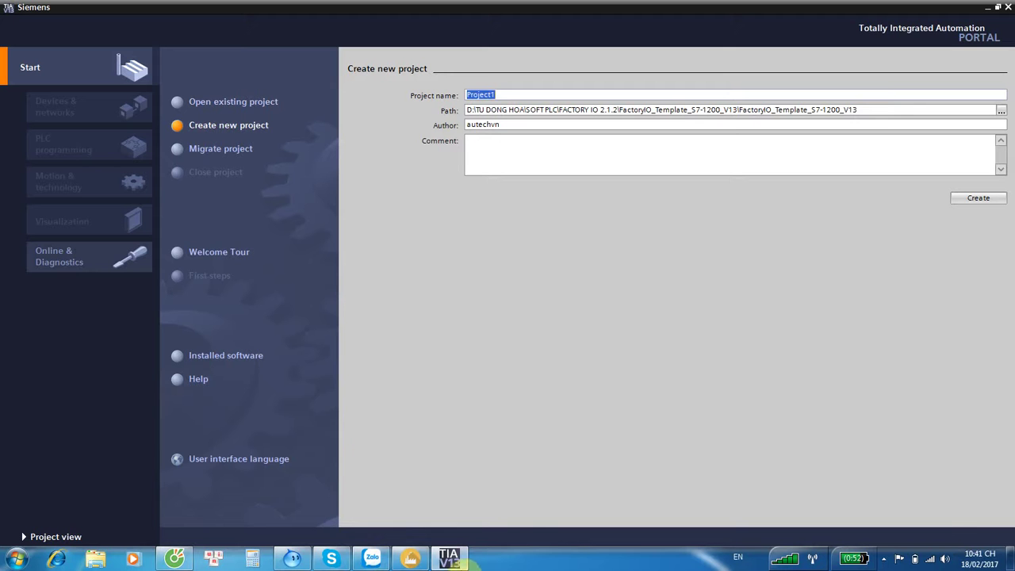
mouse_move(410, 559)
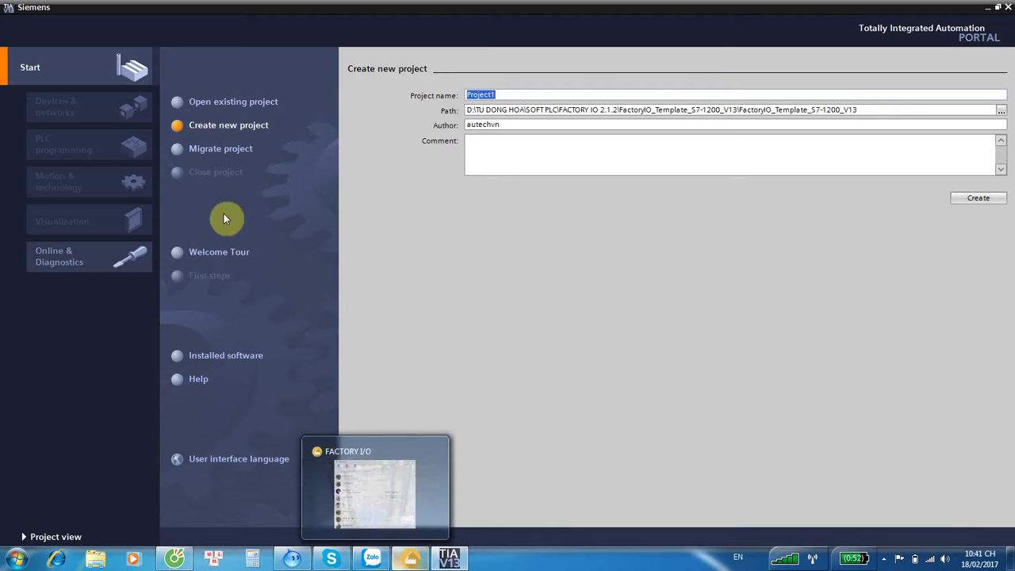
click(175, 559)
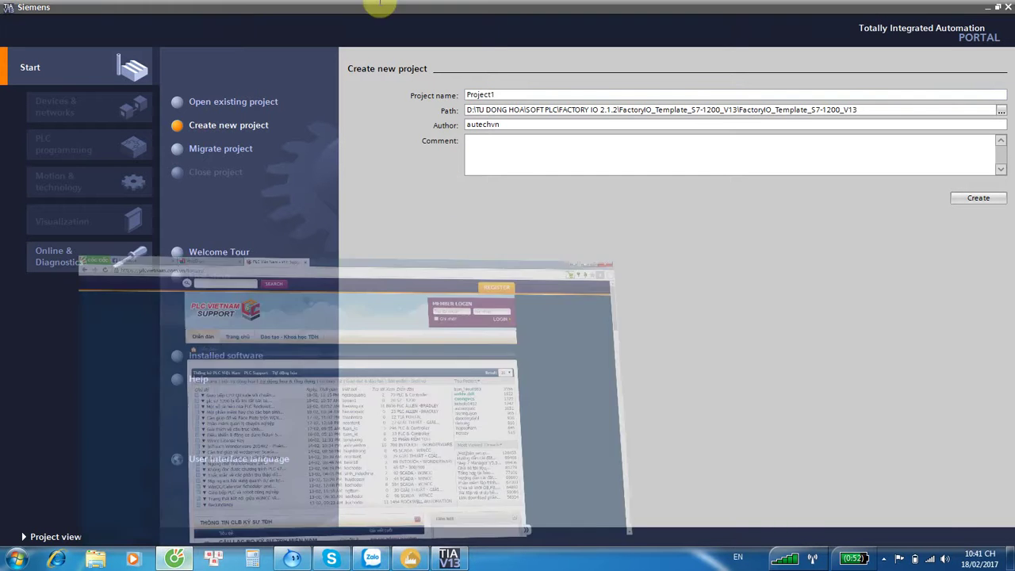
Search Google for 'factory io project template plcsim v13' and open the realgames S7-PLCSIM setup guide
click(429, 13)
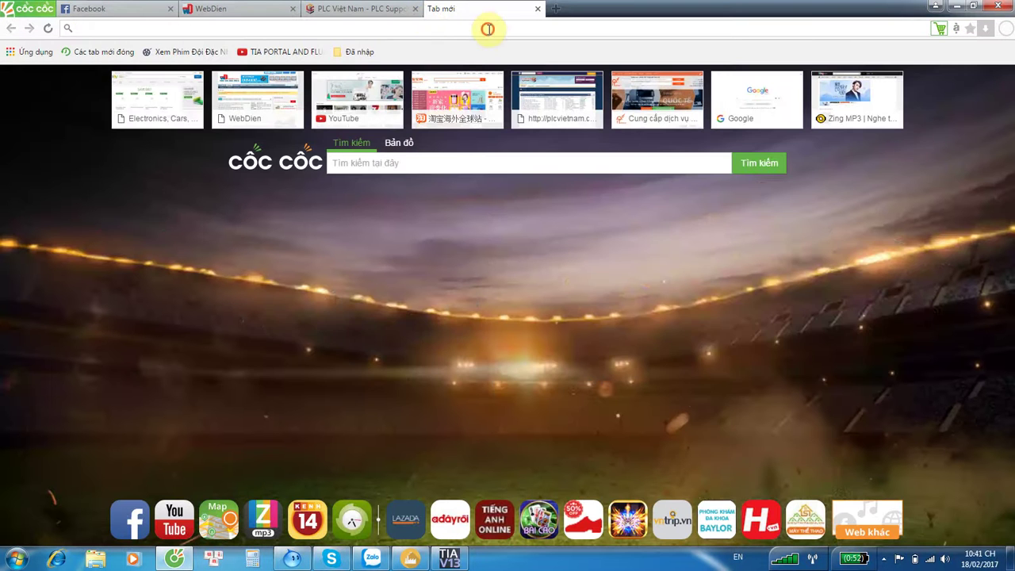
text(fact)
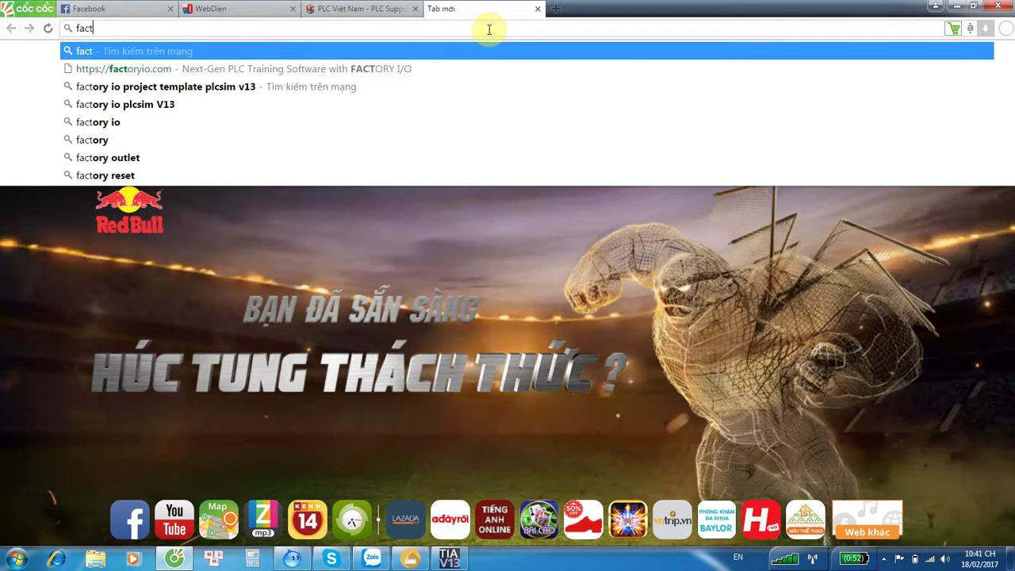
key(Down)
key(Down)
key(Return)
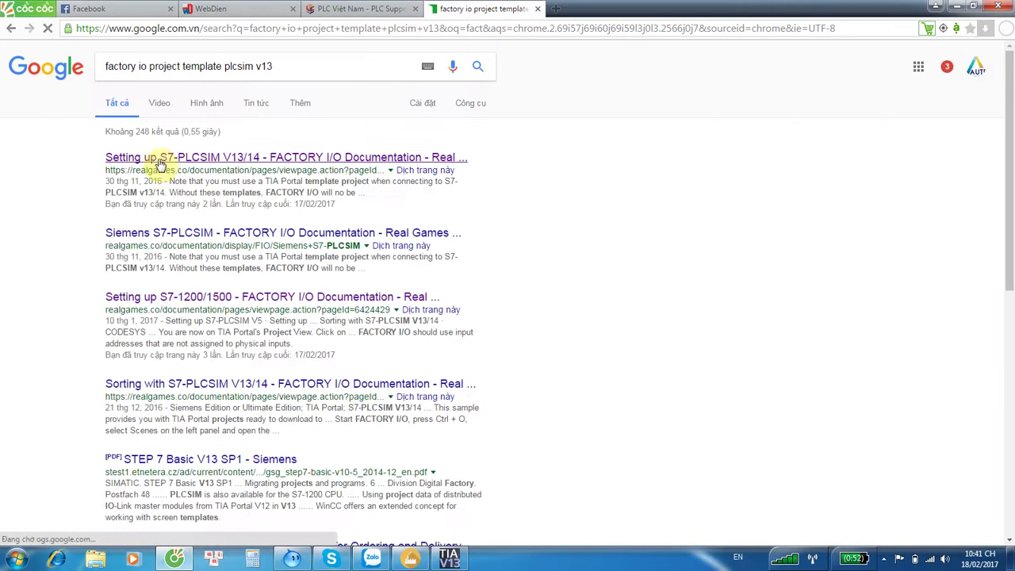
click(169, 159)
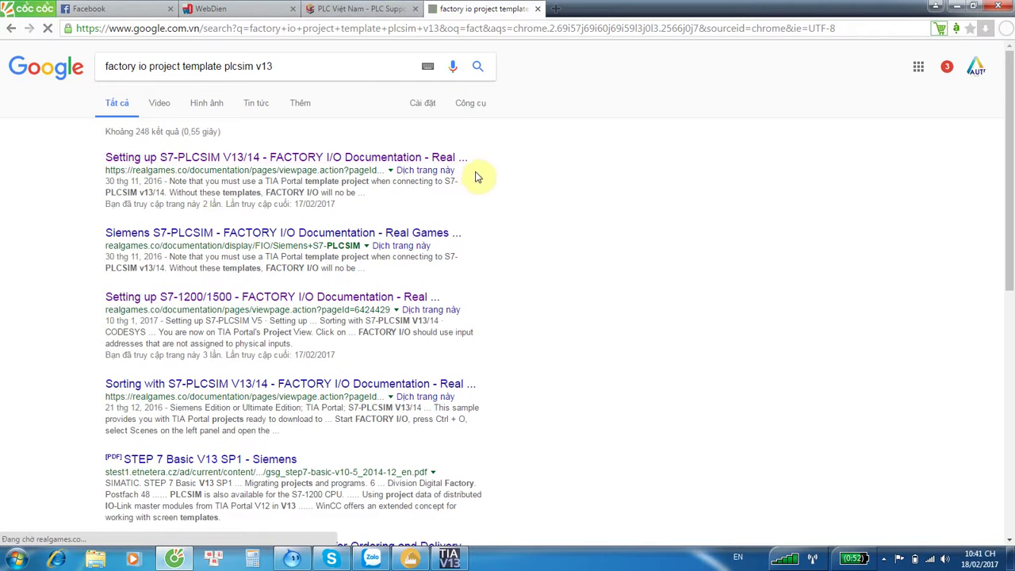
scroll(341, 262, down, 1)
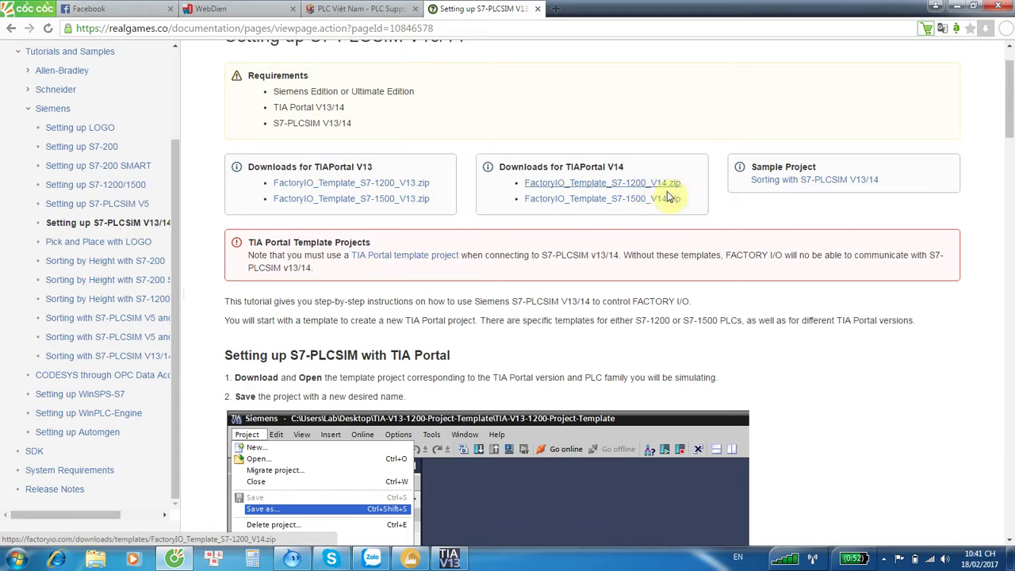
click(936, 6)
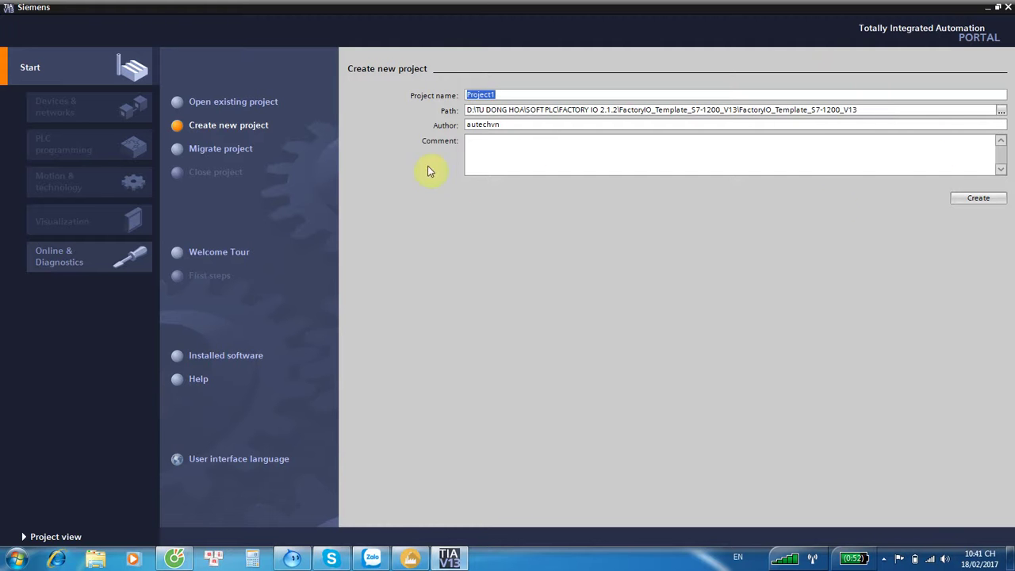
Open the project file from the TIA-V13-1200-Project-Template folder
click(233, 102)
click(915, 306)
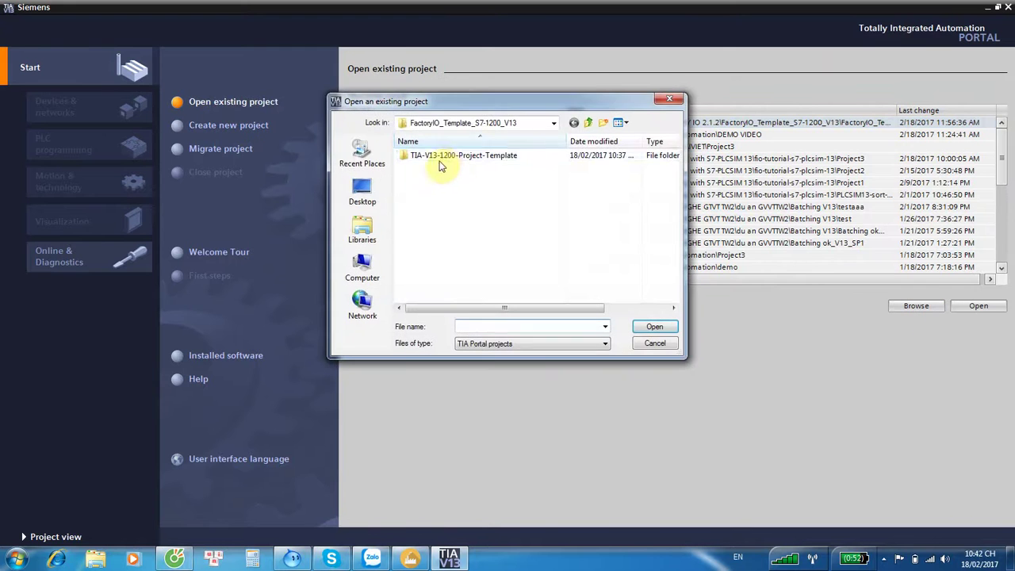
double_click(432, 155)
double_click(448, 193)
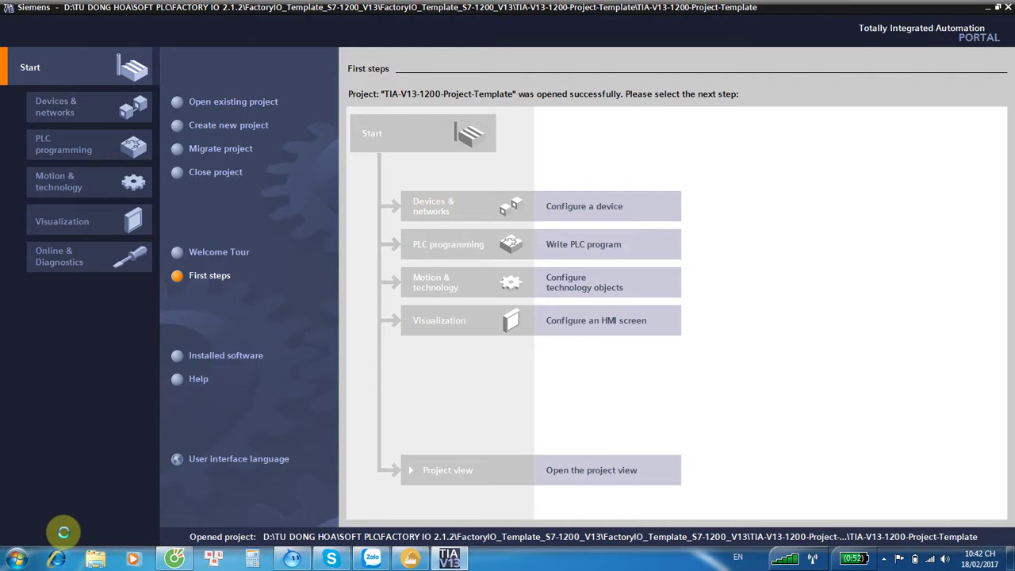
Switch to project view and expand PLC_1 in the project tree
click(36, 536)
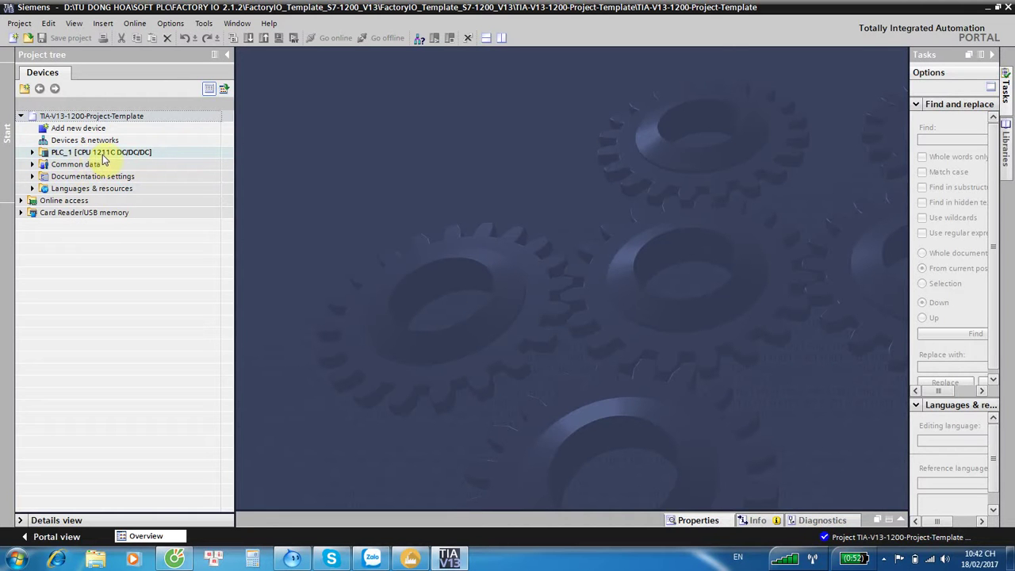
click(33, 151)
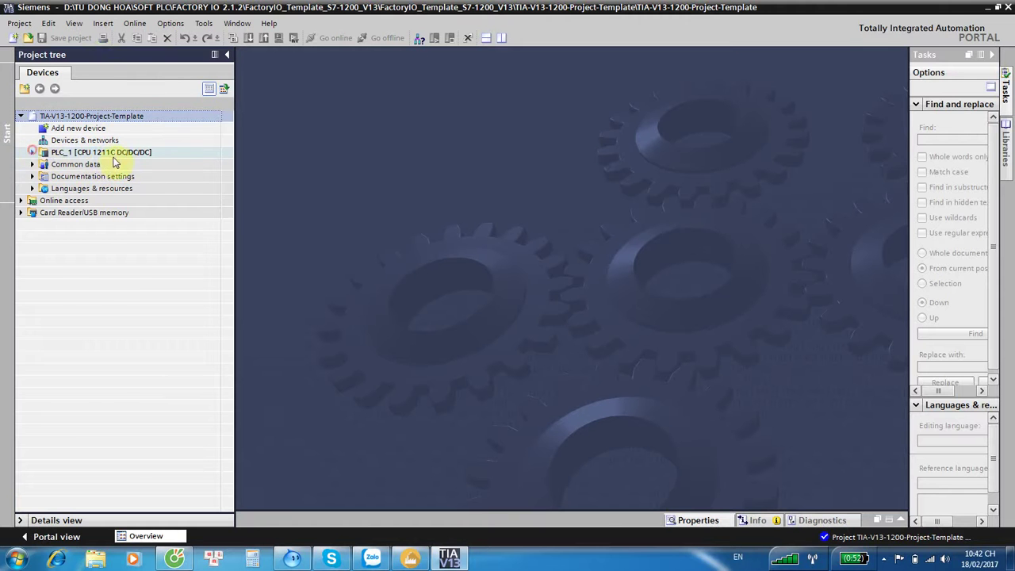
click(106, 166)
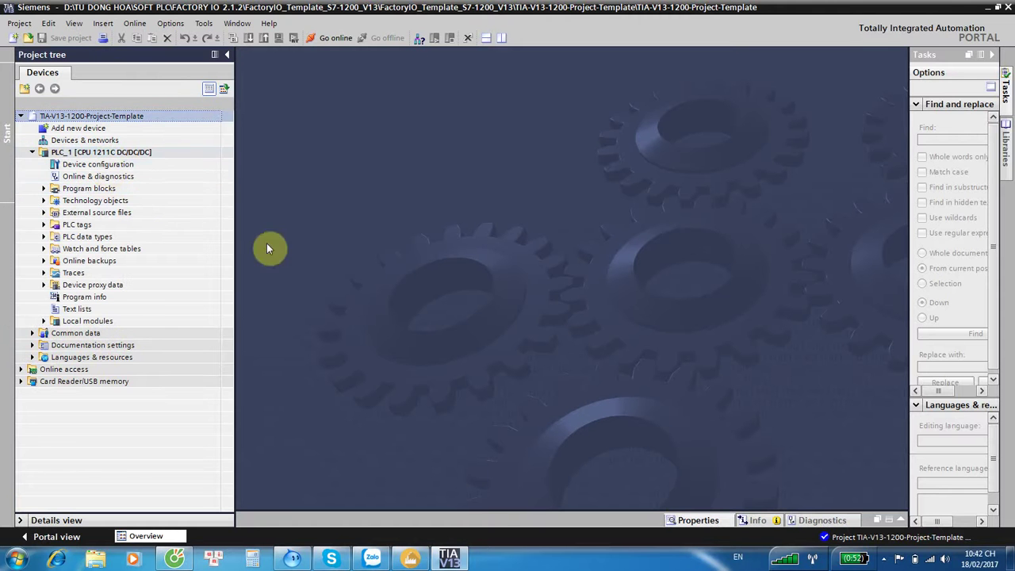
Select Siemens S7-PLCSIM as the Factory IO driver
click(411, 558)
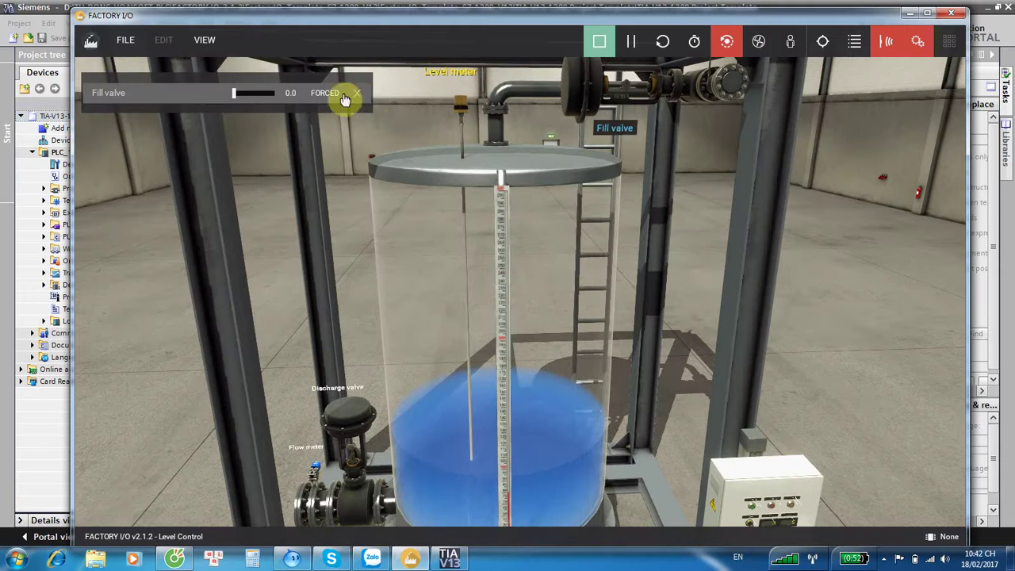
click(125, 40)
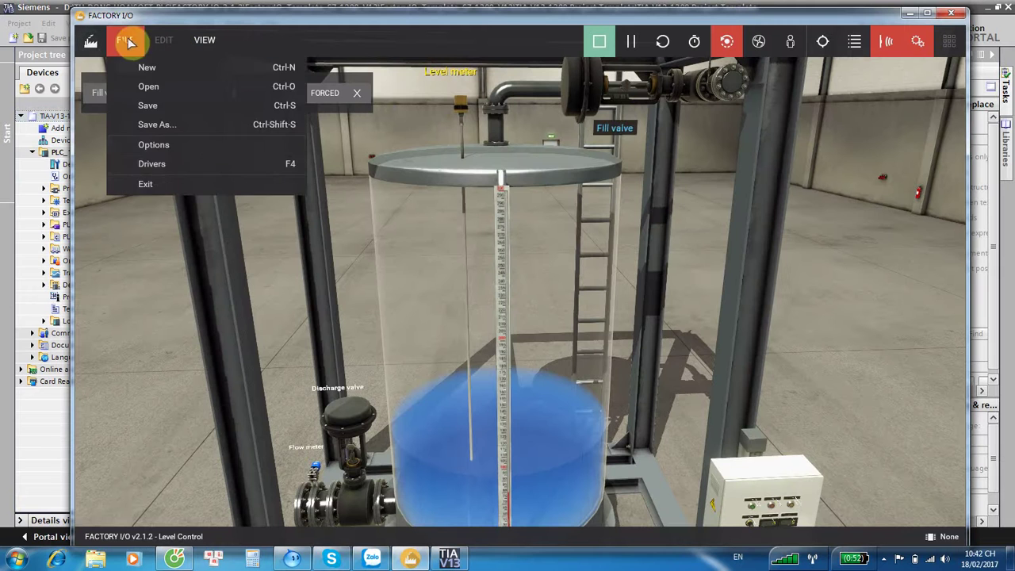
click(161, 168)
click(432, 53)
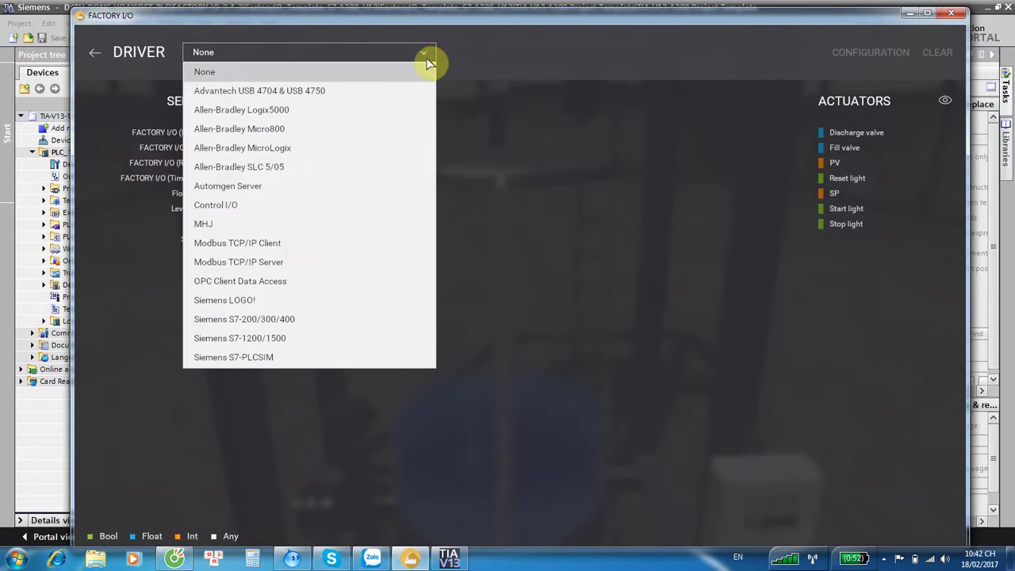
click(222, 358)
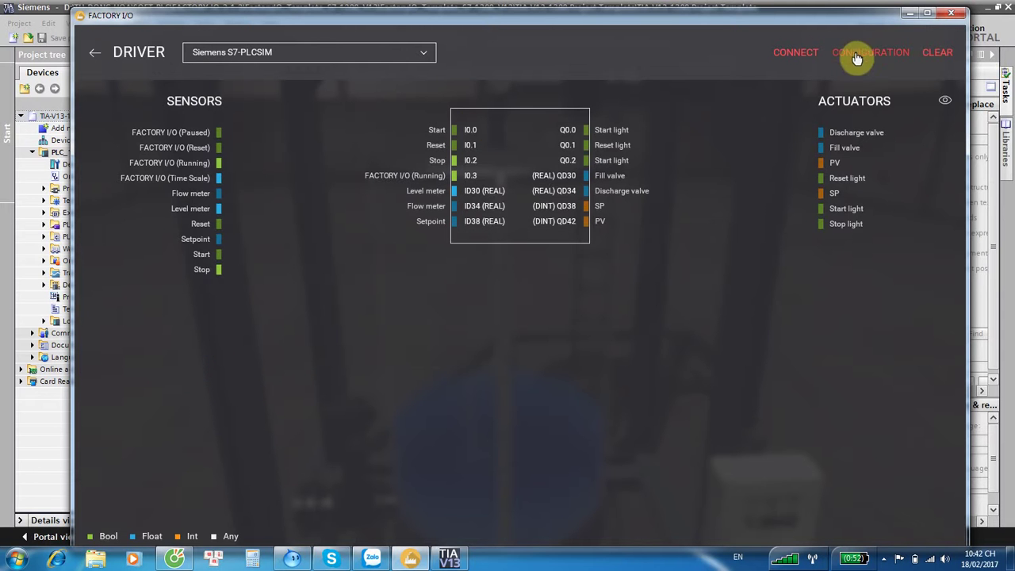
click(860, 53)
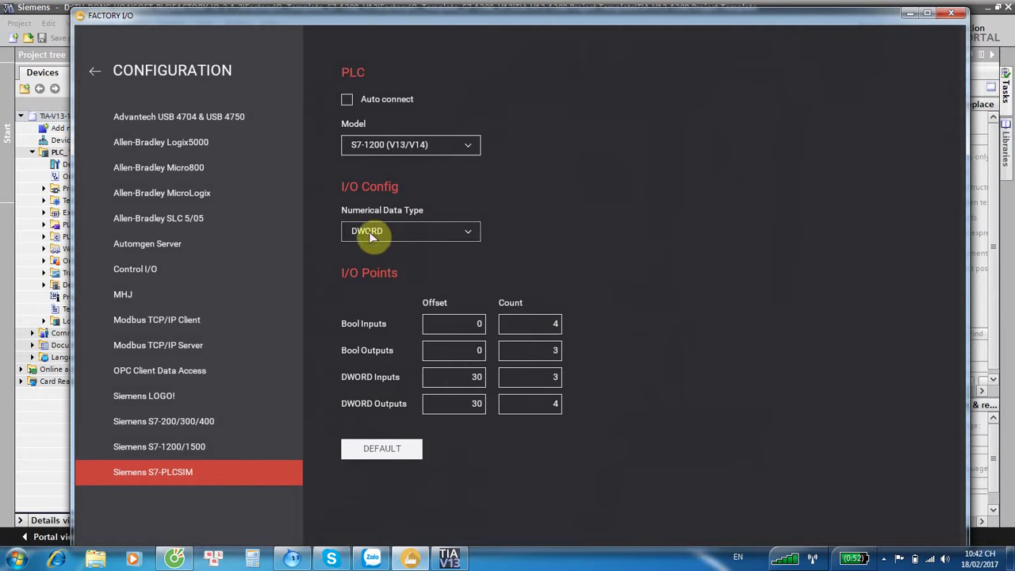
click(95, 71)
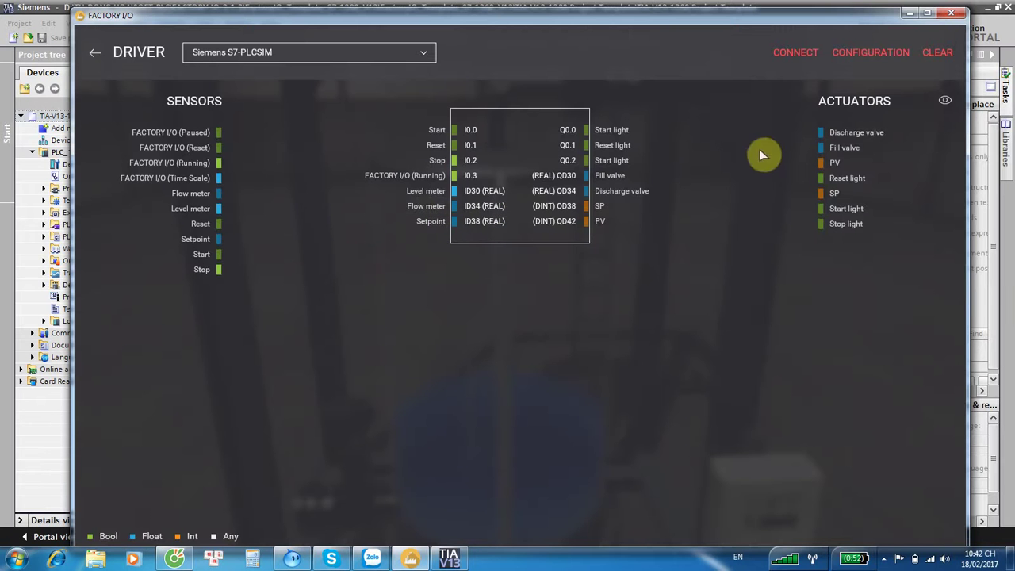
Set the driver's numerical data type to WORD, keep the S7-1200 model, and return to the scene
click(854, 54)
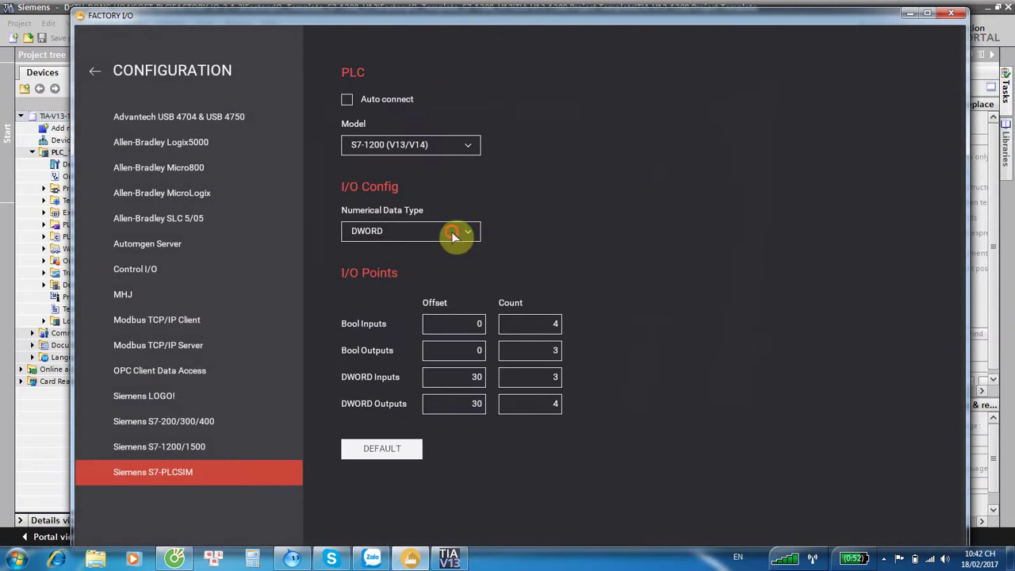
click(455, 233)
click(374, 271)
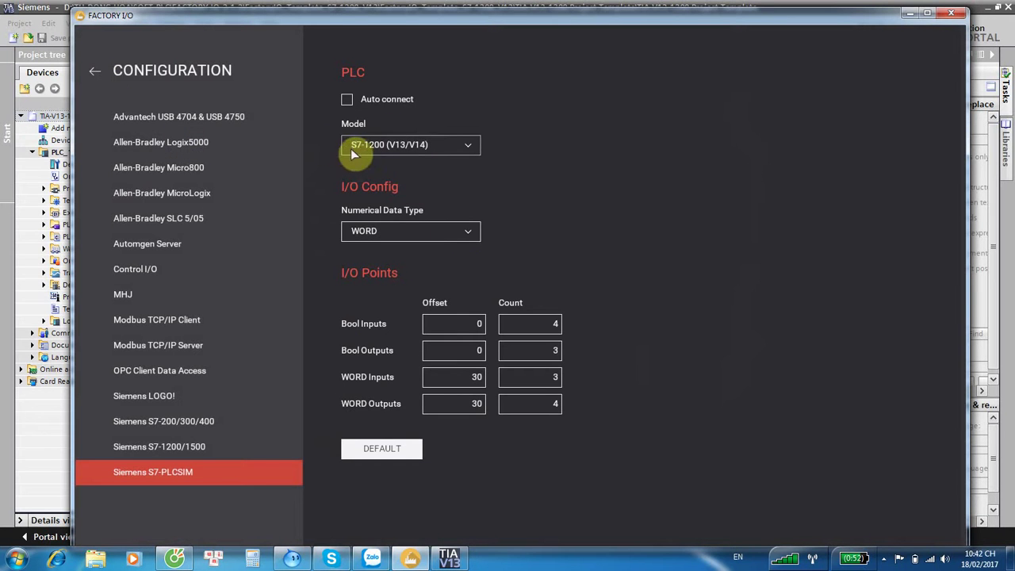
click(466, 148)
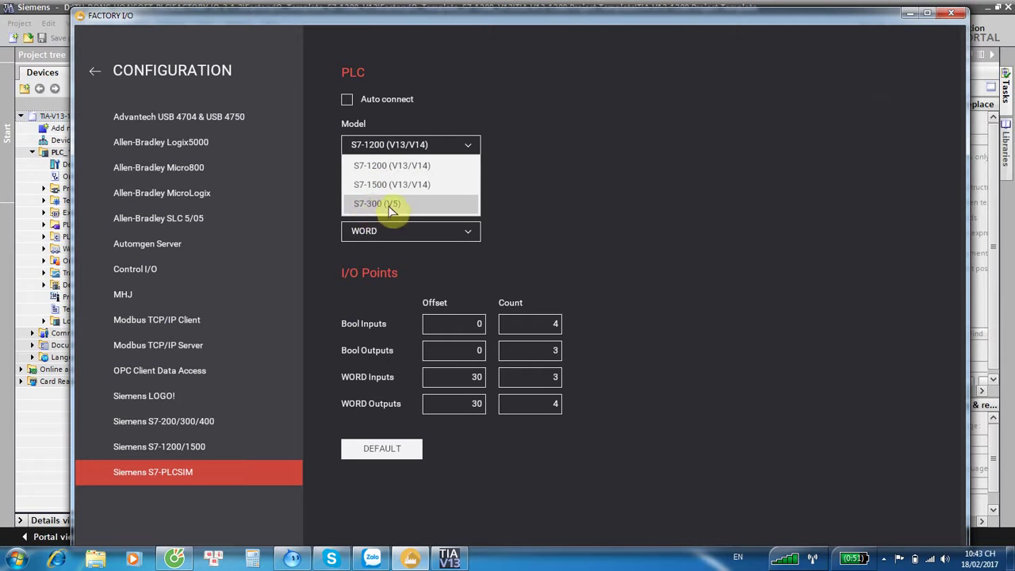
click(396, 149)
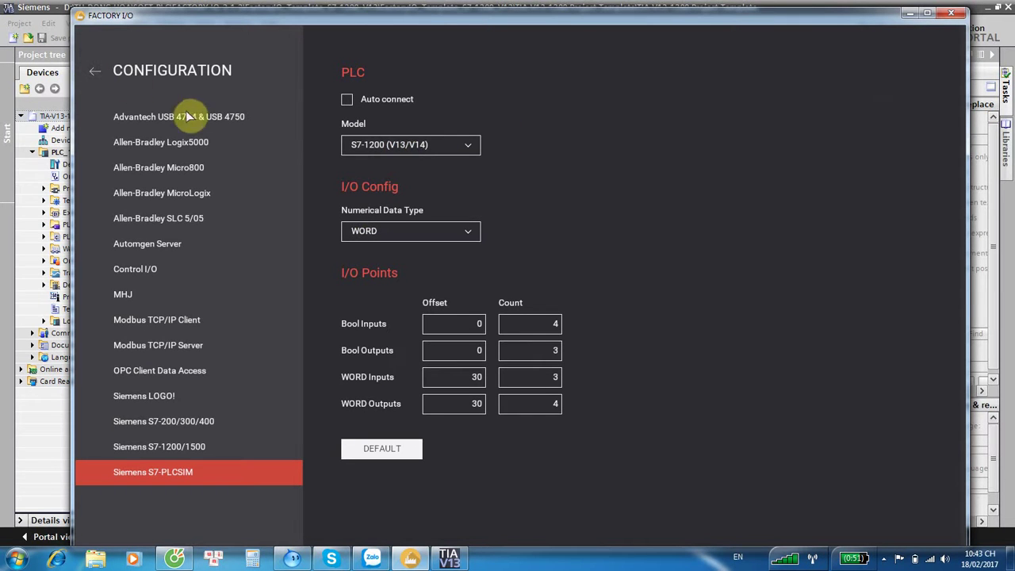
click(92, 74)
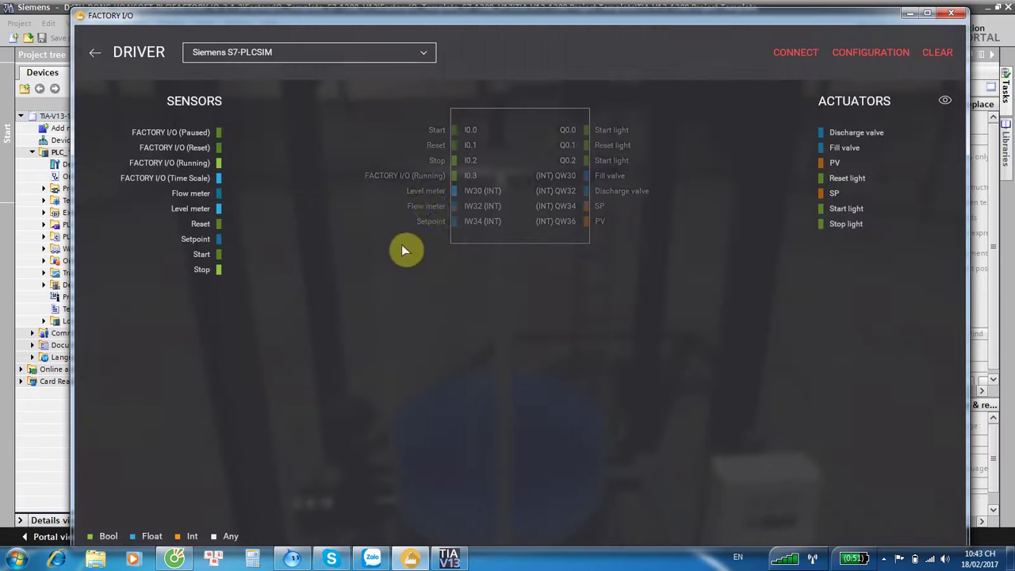
drag(428, 196, 476, 205)
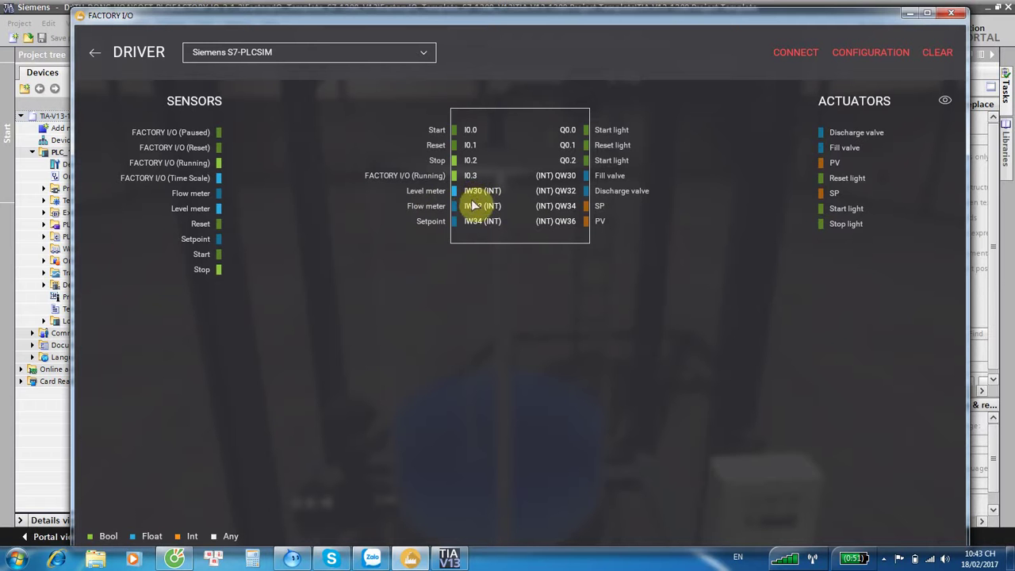
click(92, 61)
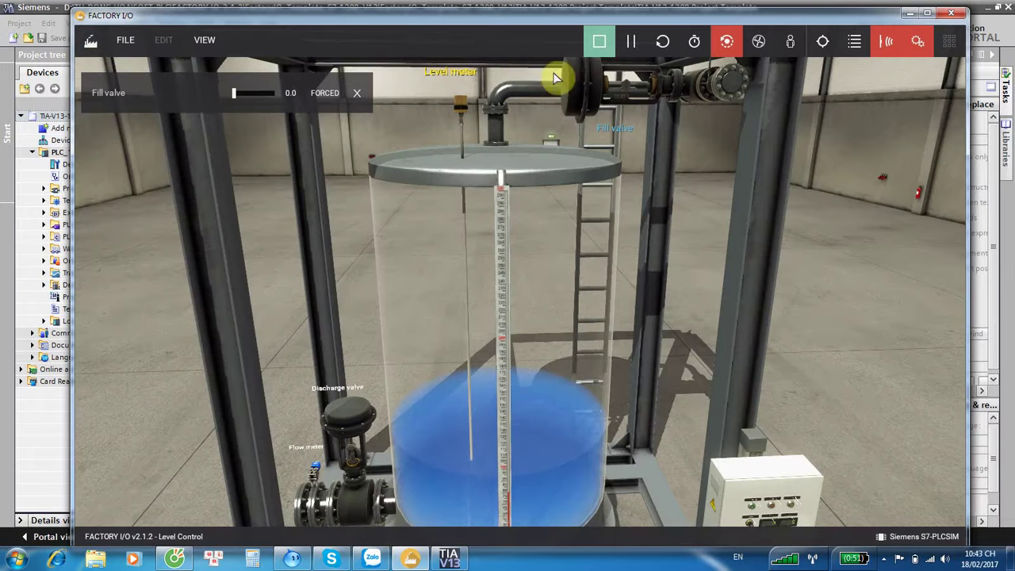
In the CPU device configuration, change the AI 2 start address from 64 to 30
click(179, 7)
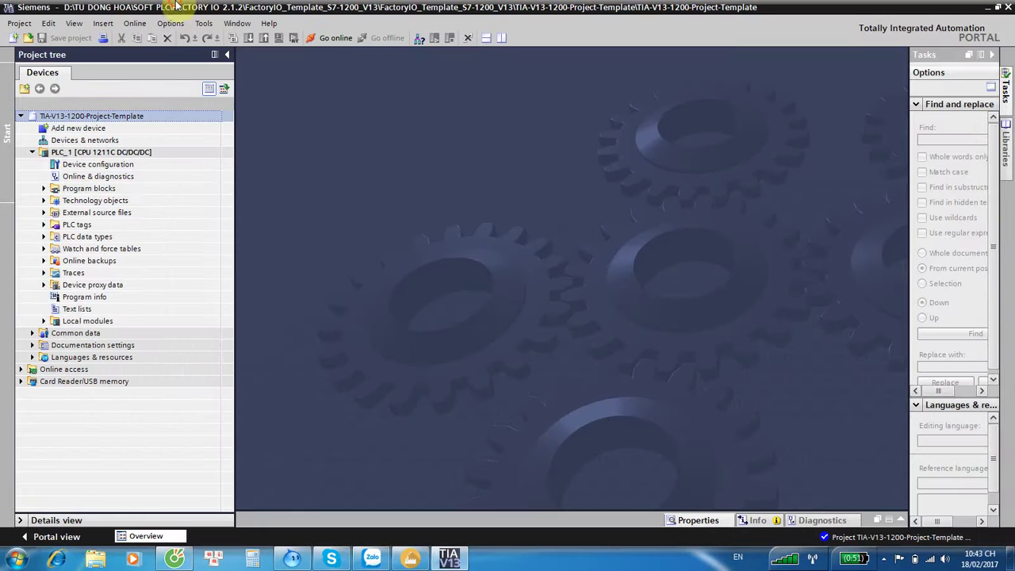
double_click(93, 165)
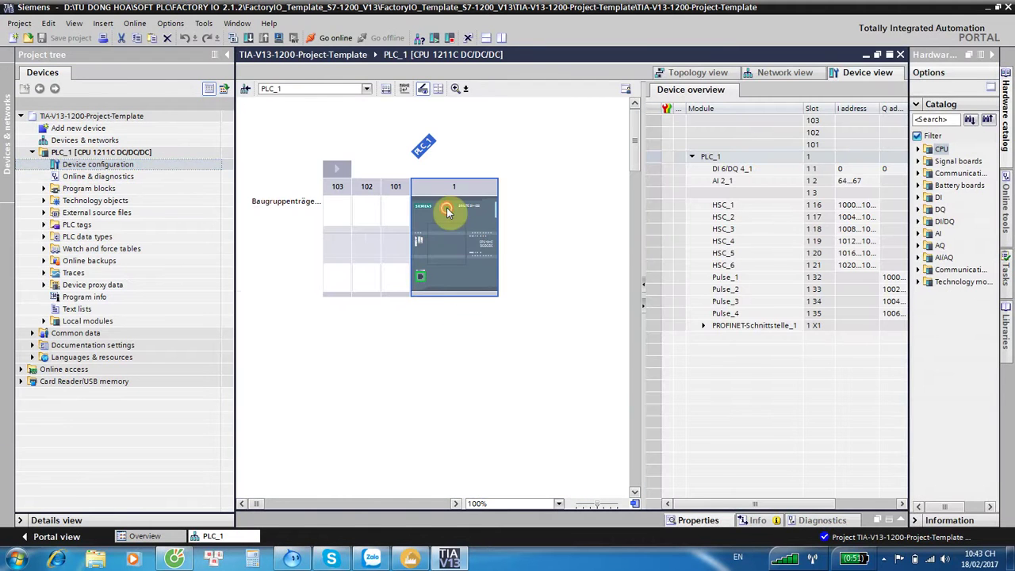
double_click(446, 210)
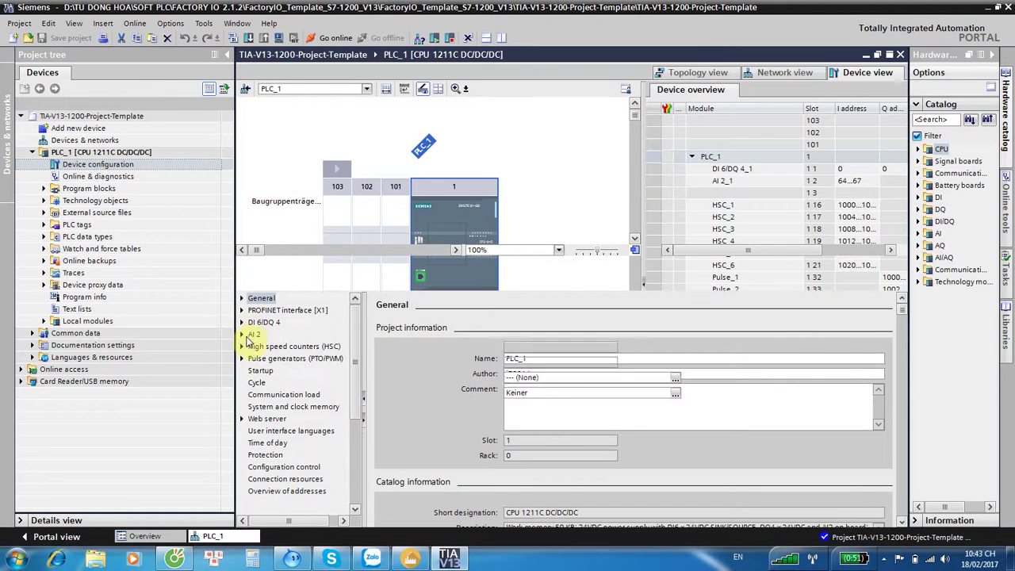
click(252, 333)
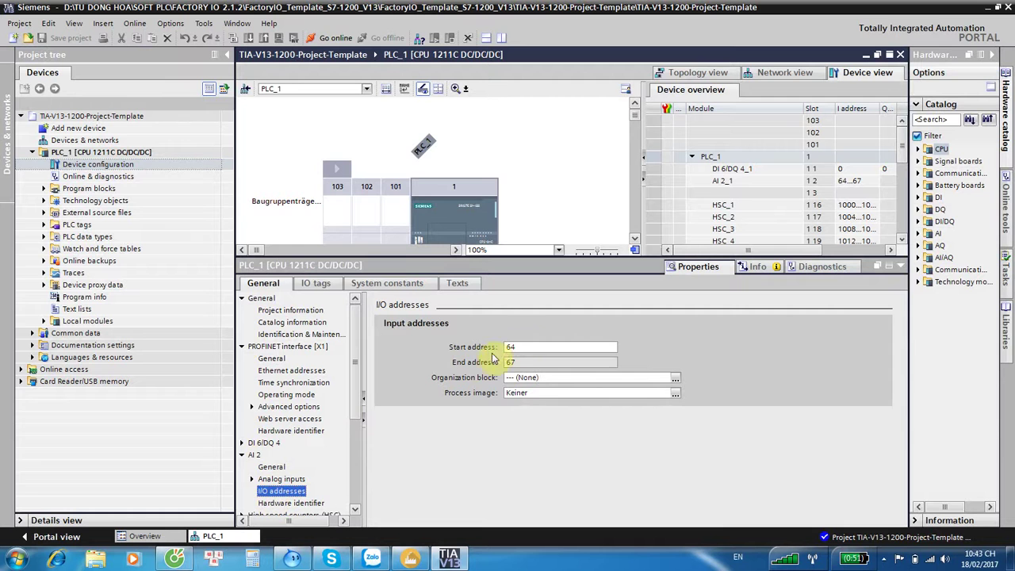
double_click(524, 346)
text(30)
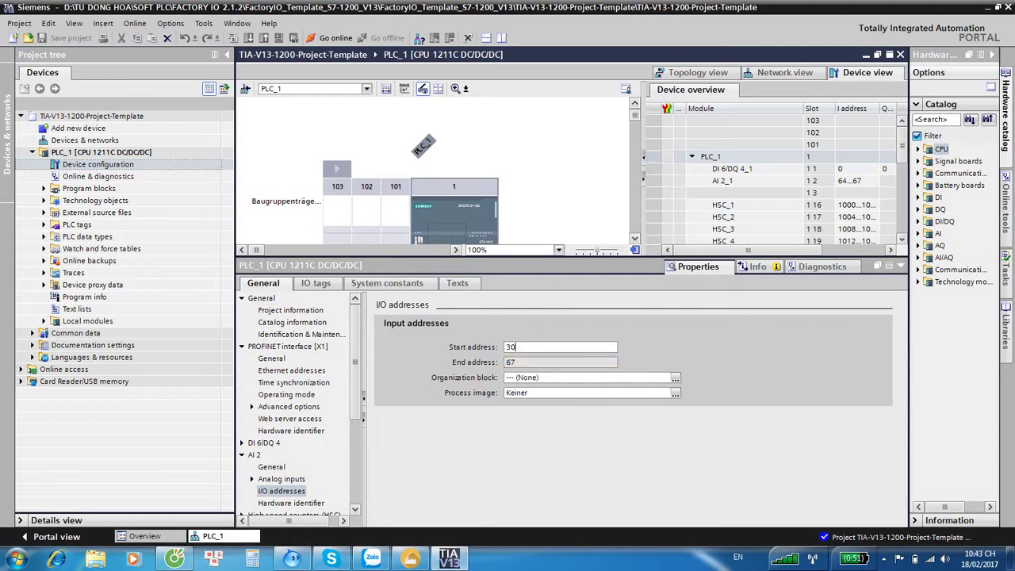
key(Tab)
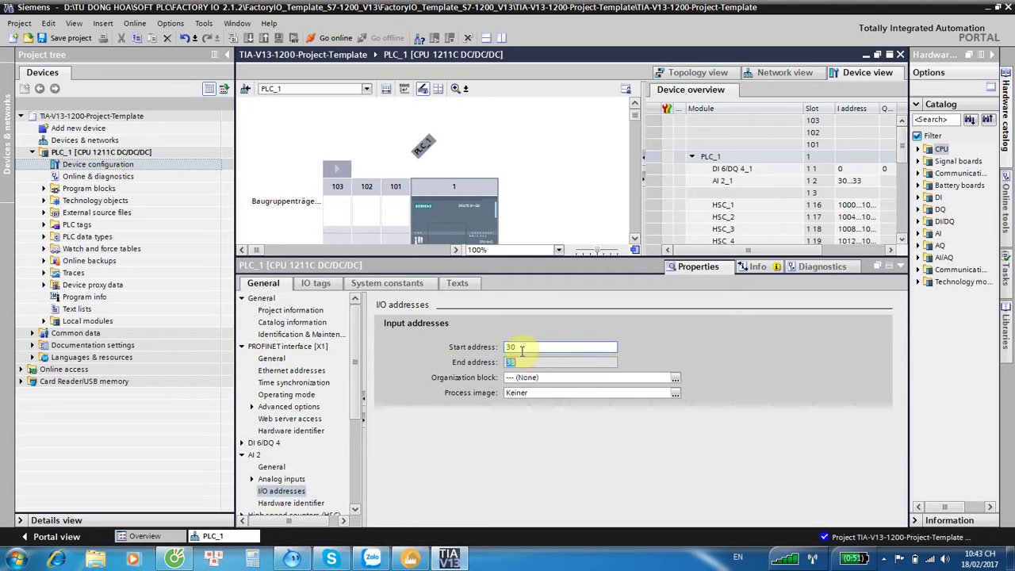
click(901, 266)
click(453, 204)
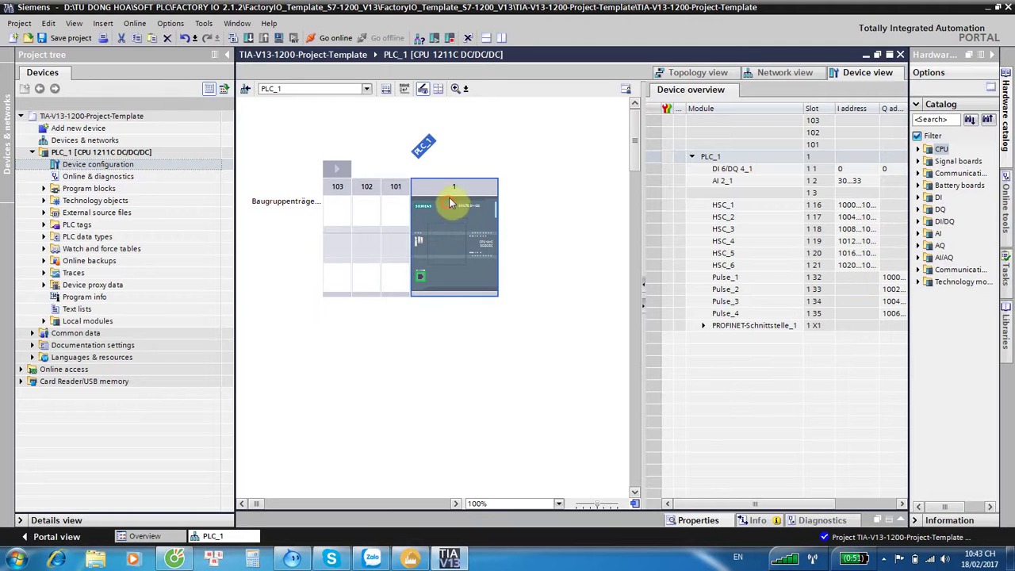
click(44, 188)
Open Main [OB1] and switch its programming language from FBD to LAD
double_click(87, 214)
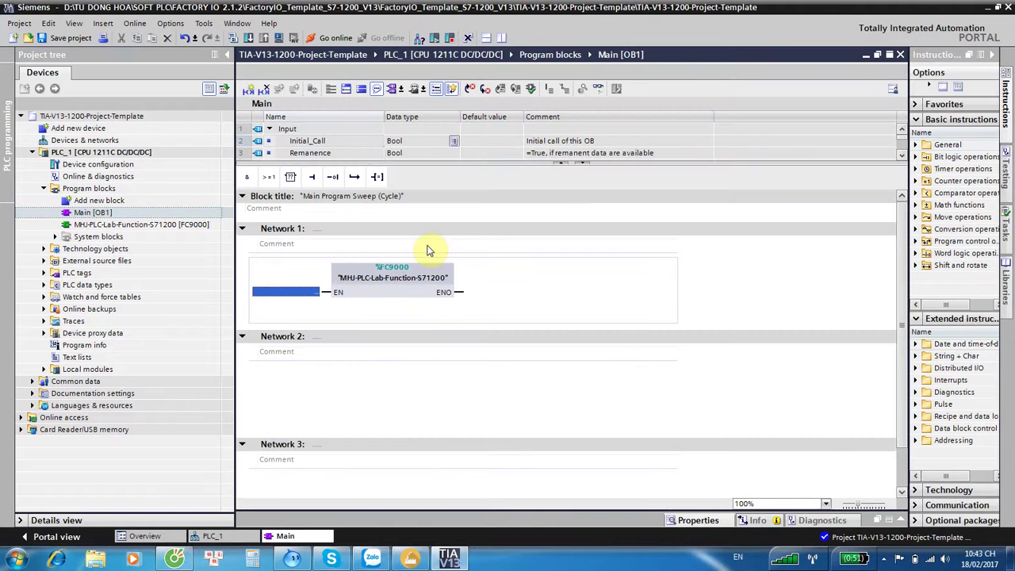
click(94, 213)
right_click(93, 213)
mouse_move(163, 399)
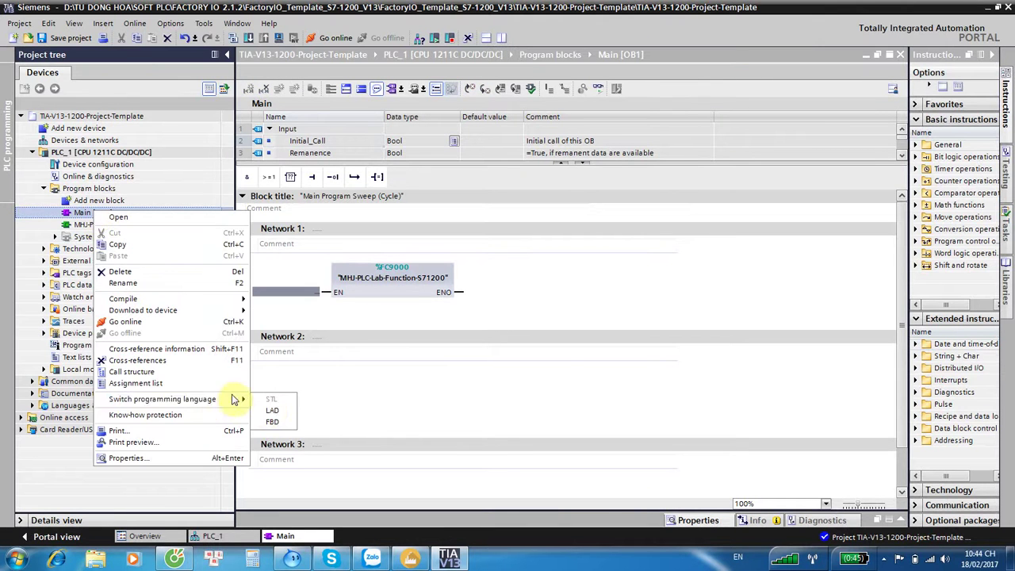
click(268, 408)
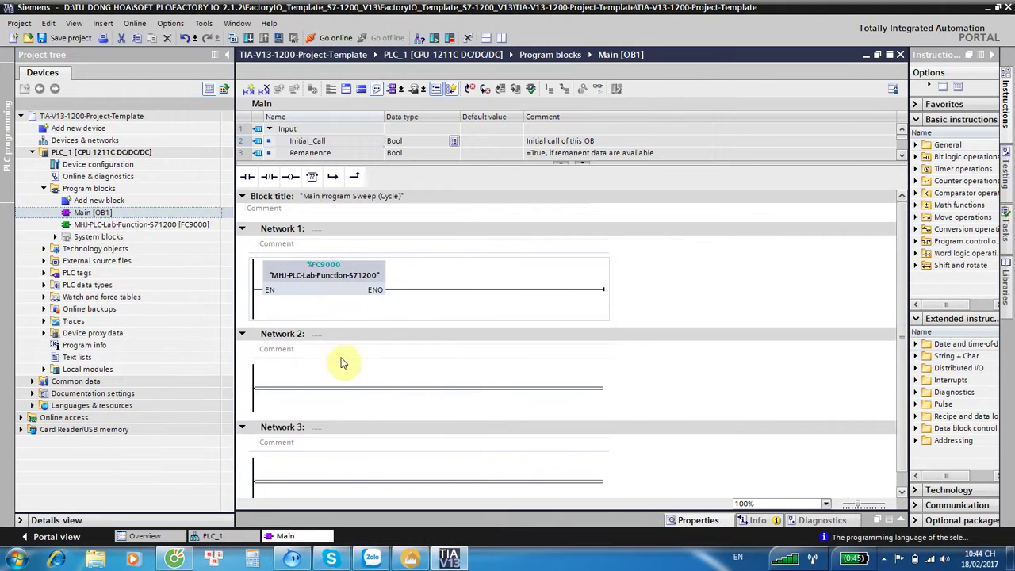
click(329, 283)
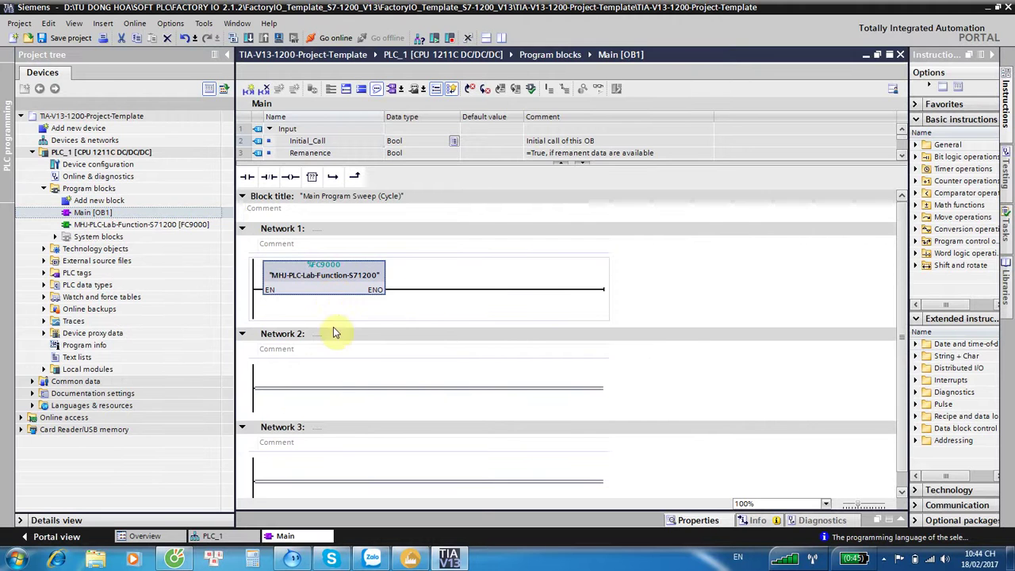
click(308, 387)
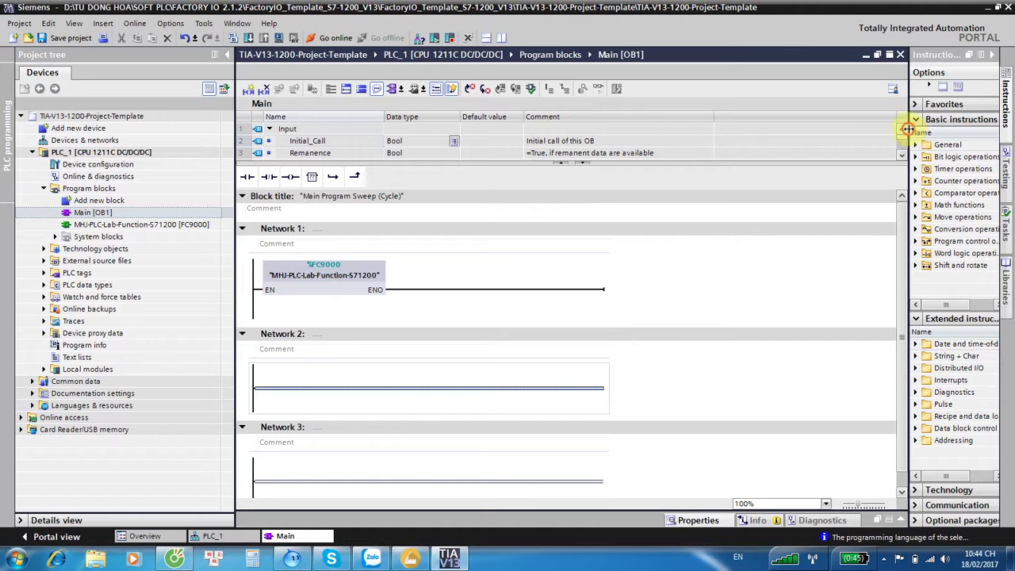
Place NORM_X and SCALE_X from Conversion operations onto the Network 2 rung
drag(907, 129, 873, 131)
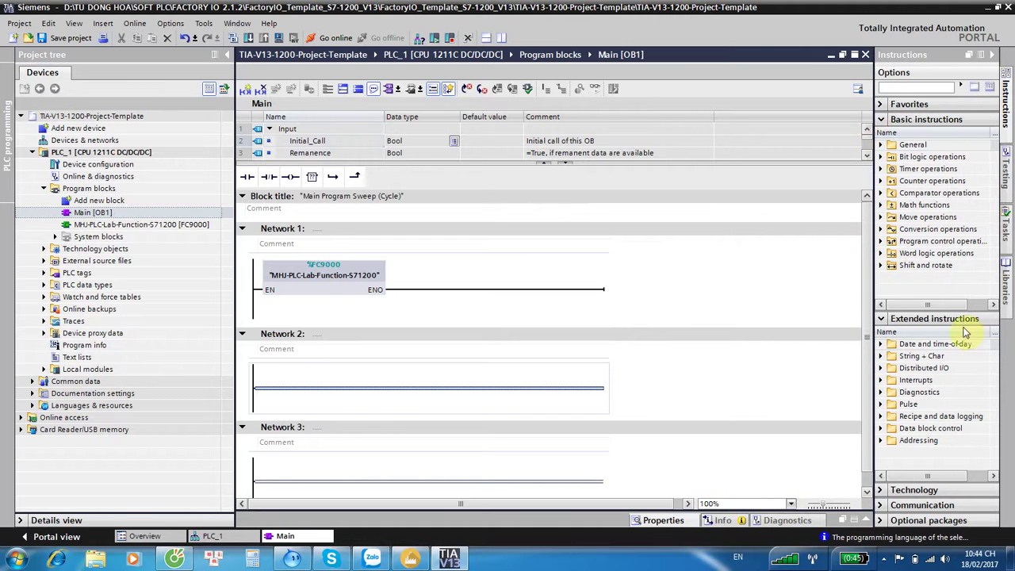
click(880, 229)
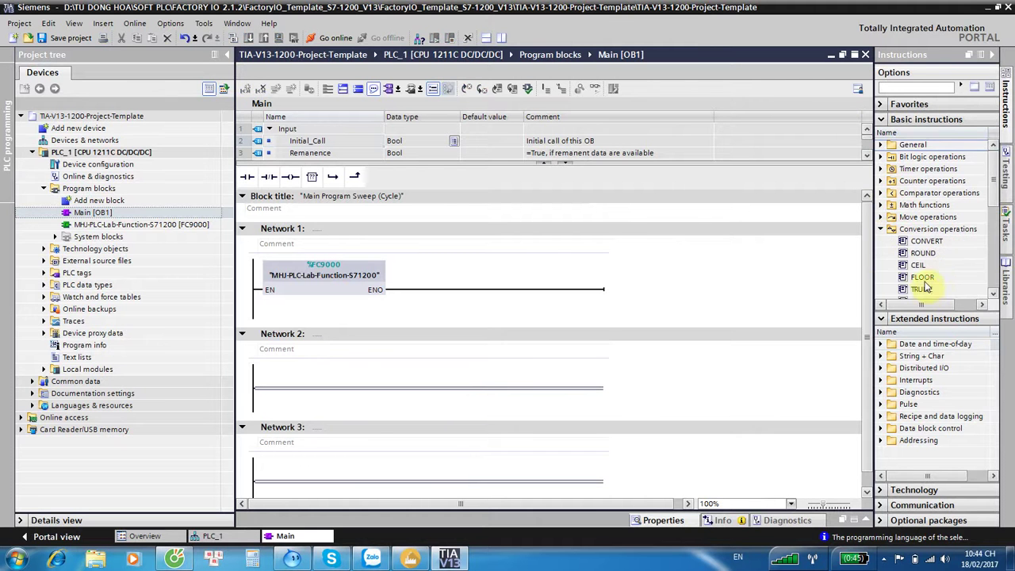
scroll(926, 287, down, 2)
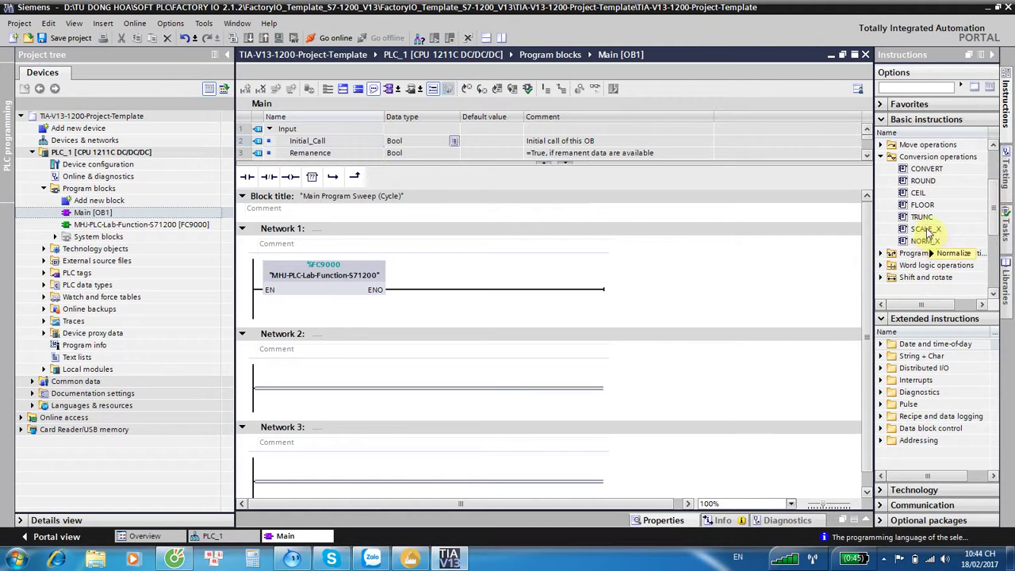
click(922, 242)
drag(922, 242, 321, 394)
drag(922, 229, 569, 396)
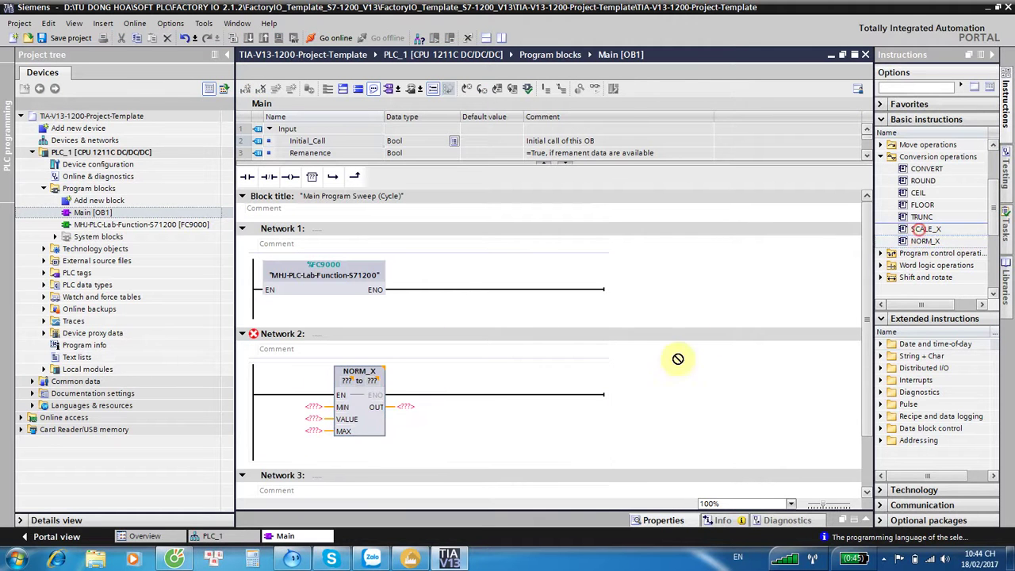
Enter NORM_X VALUE %IW30 and MIN 0, and set its input type to Int
click(308, 420)
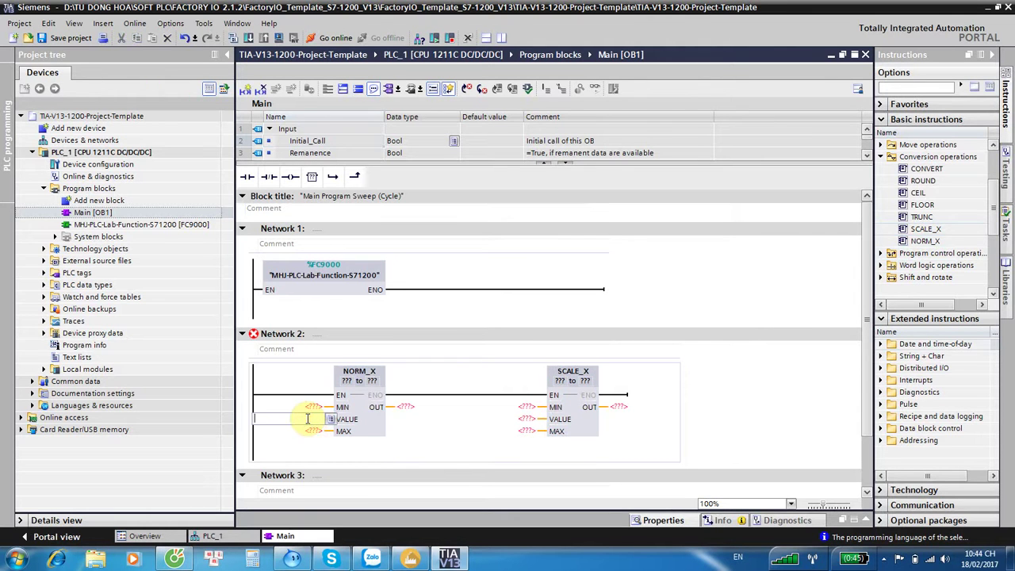
text(iw30)
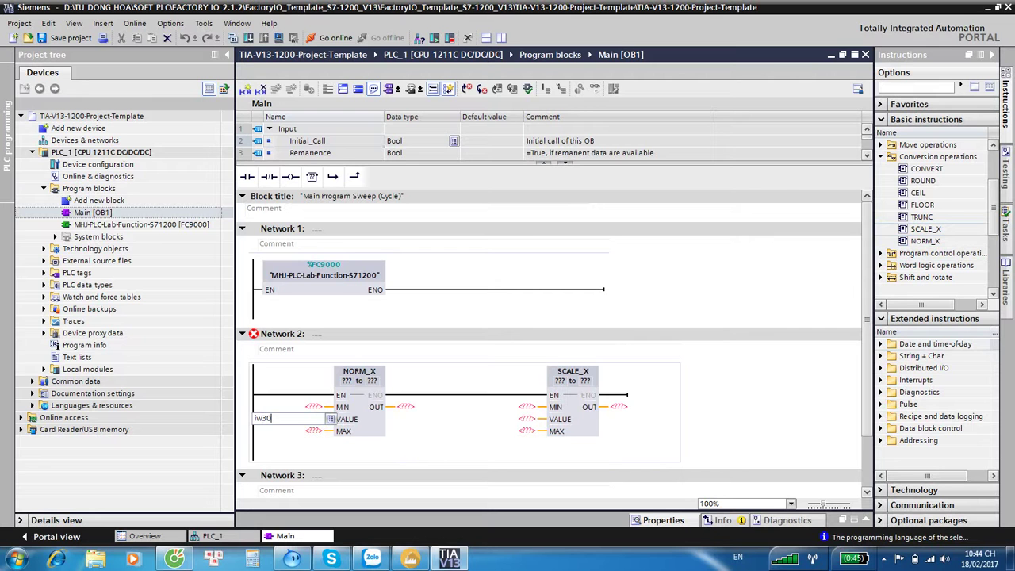
key(Return)
click(316, 407)
text(0)
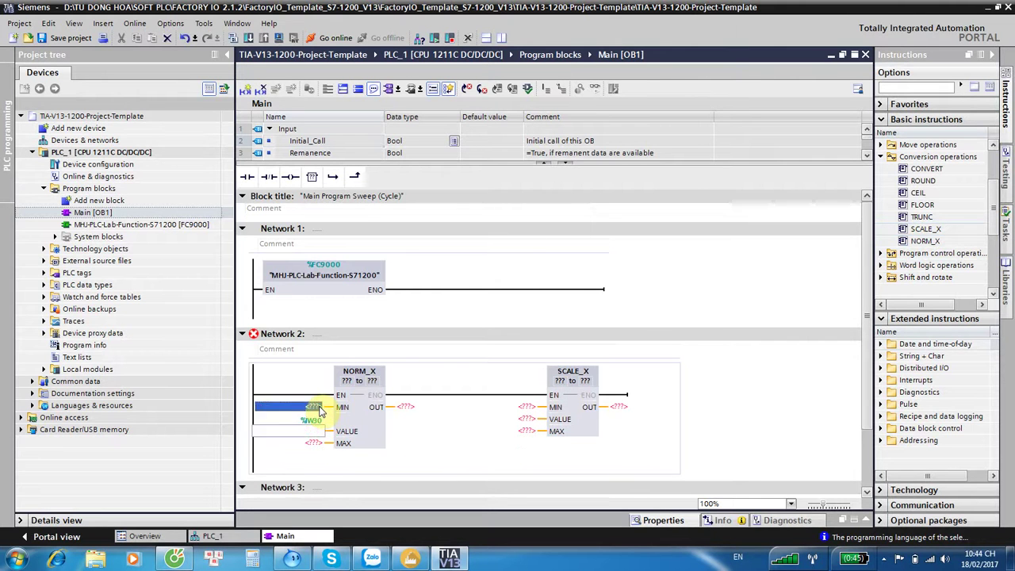
click(321, 409)
text(0)
key(Return)
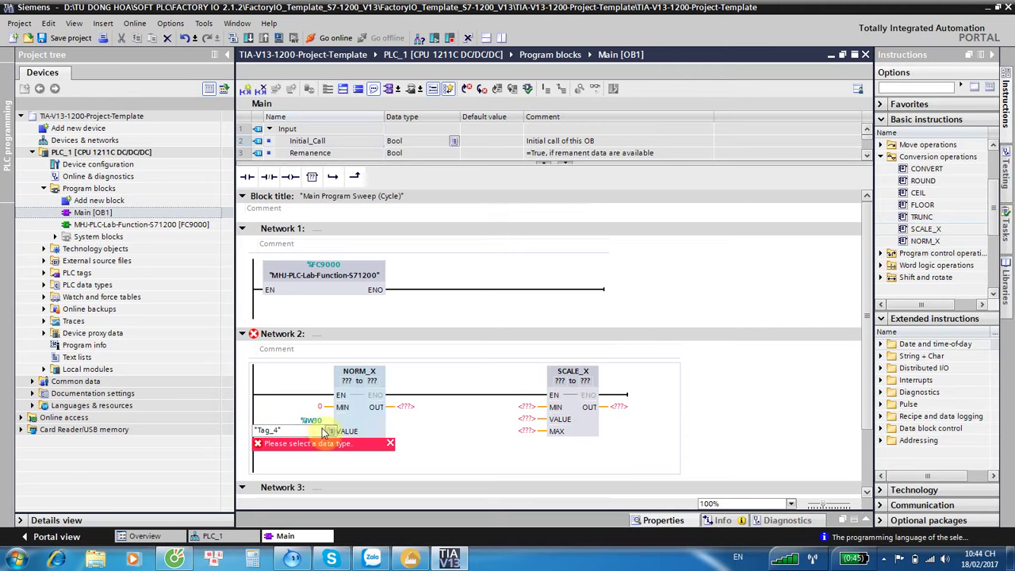
click(301, 429)
text(2)
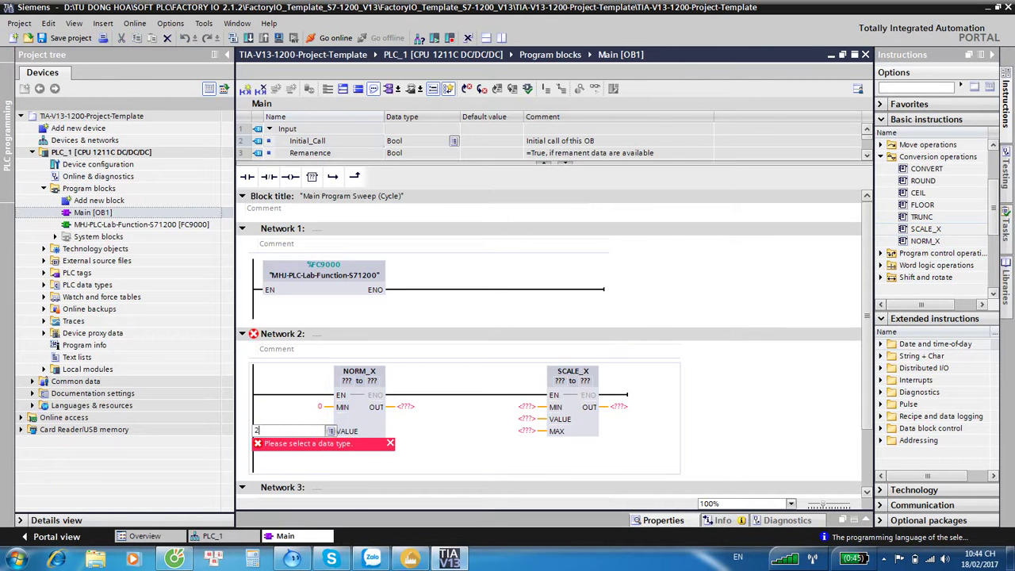
text(7)
click(337, 409)
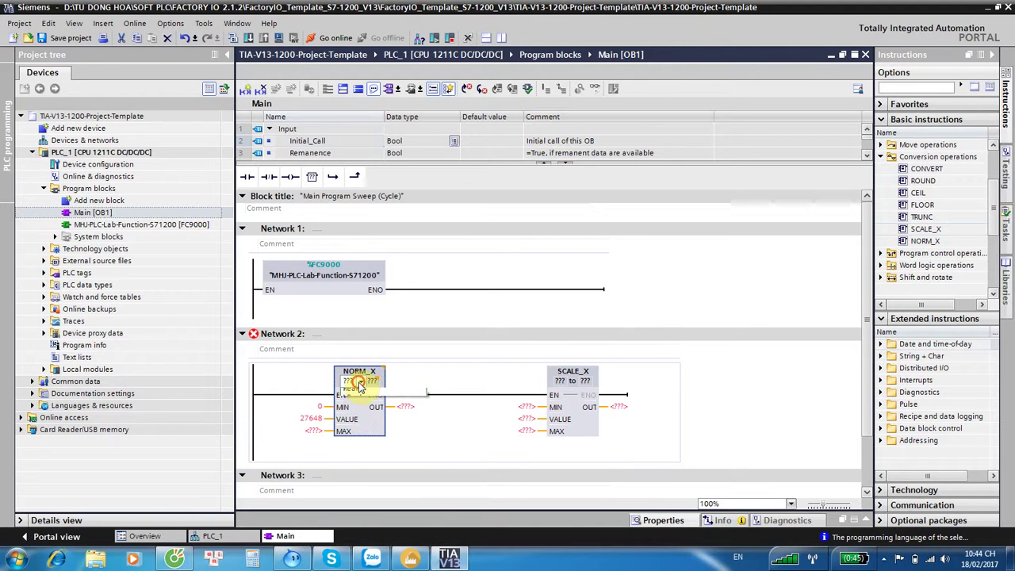
click(354, 383)
click(356, 413)
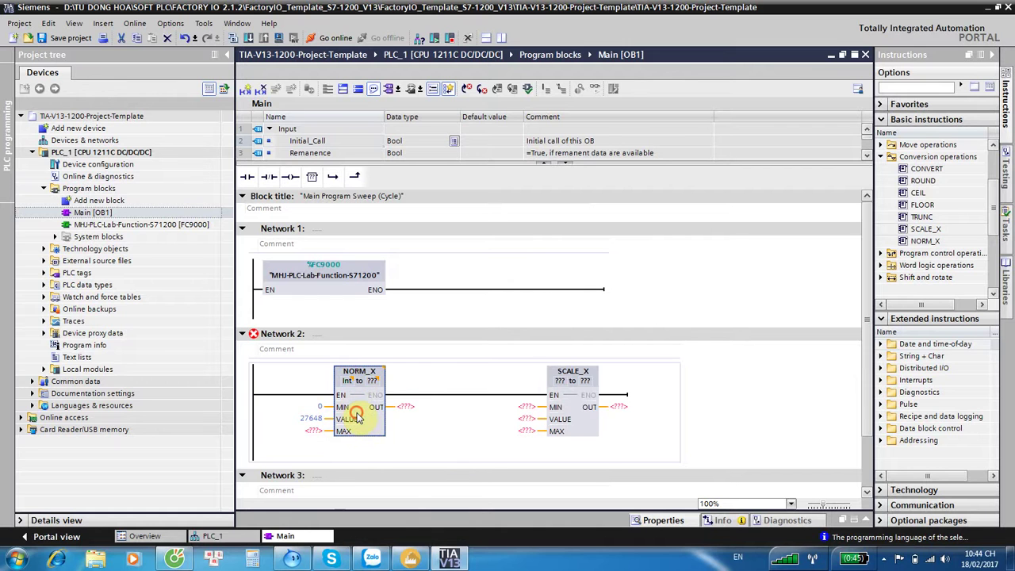
Set NORM_X VALUE to %IW30 and MAX to 27648
double_click(309, 418)
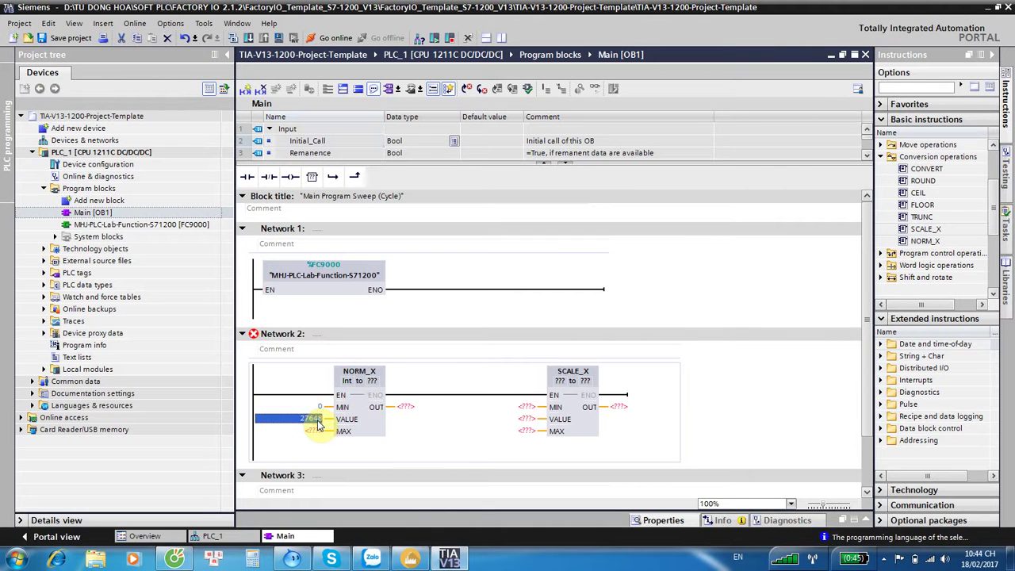
text(iw3)
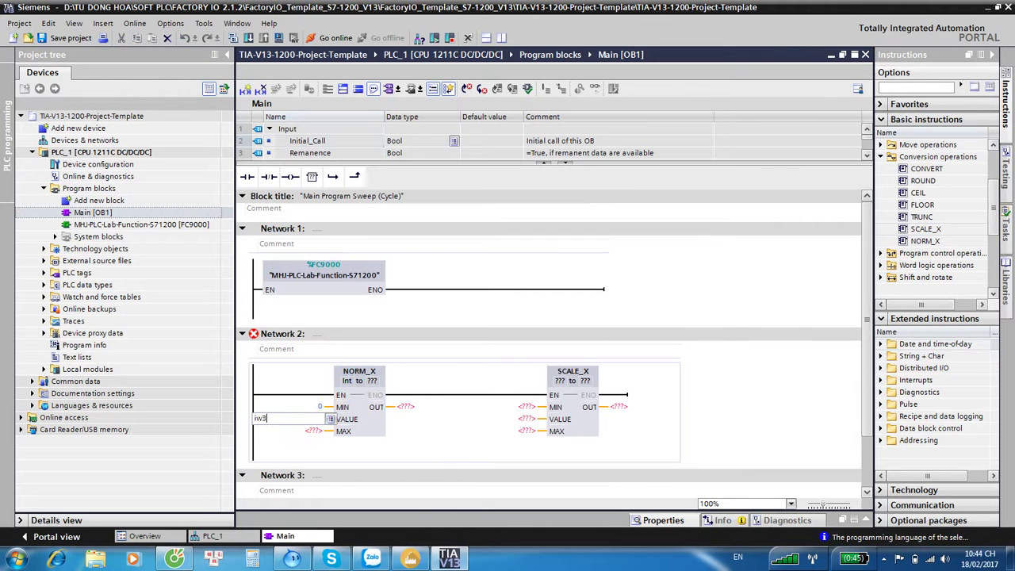
key(Return)
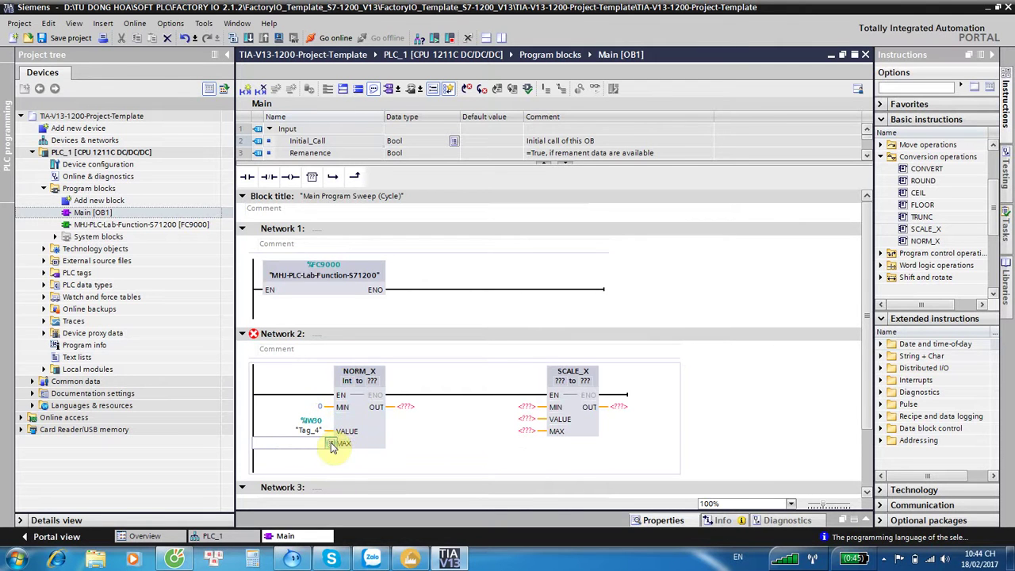
text(27)
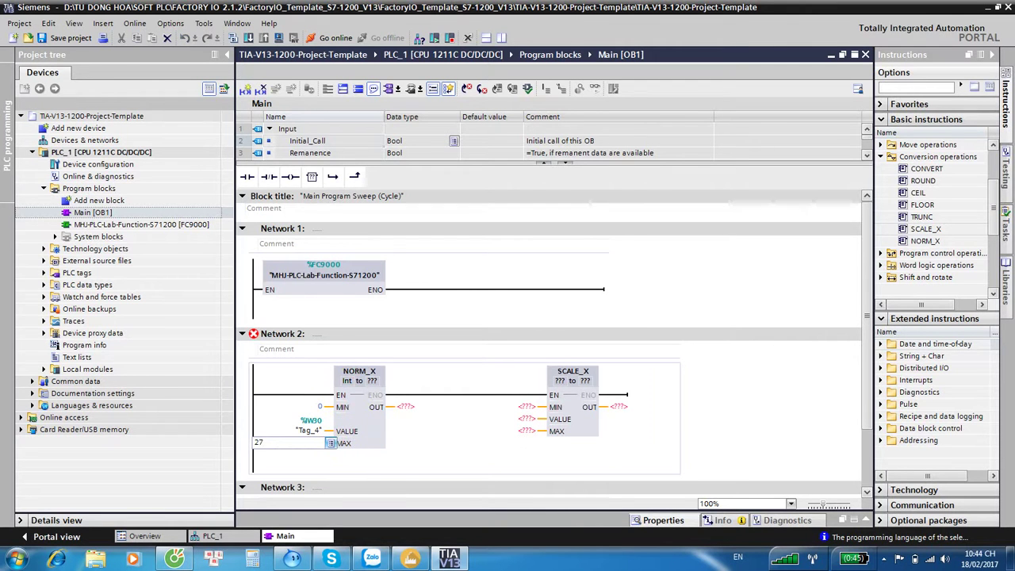
text(648)
key(Return)
Set the NORM_X output operand to temp
click(403, 406)
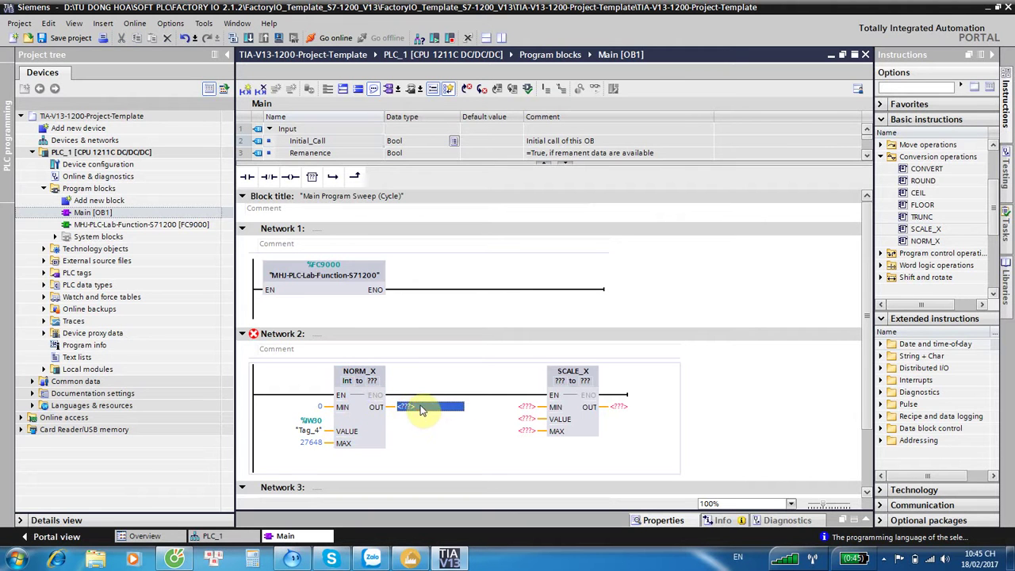
click(421, 406)
text(tepm)
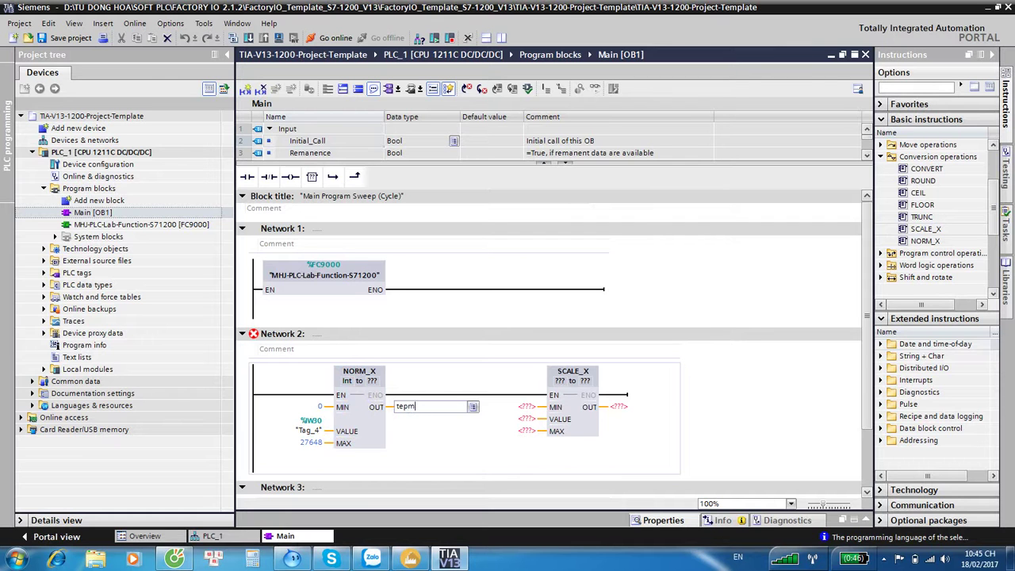
key(BackSpace)
key(BackSpace)
key(Return)
Define temp as a global memory tag at %M0.0
right_click(410, 405)
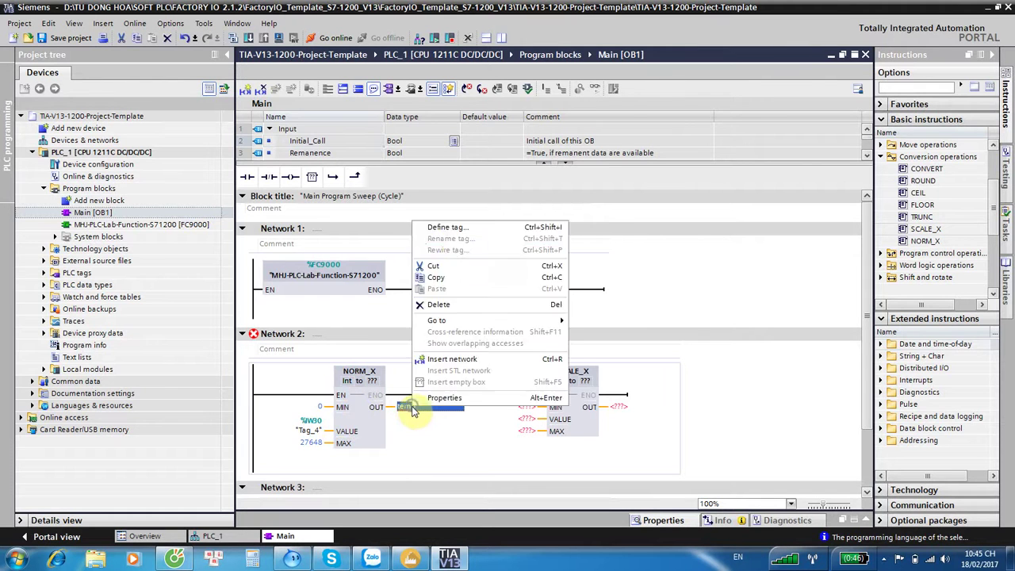
click(460, 227)
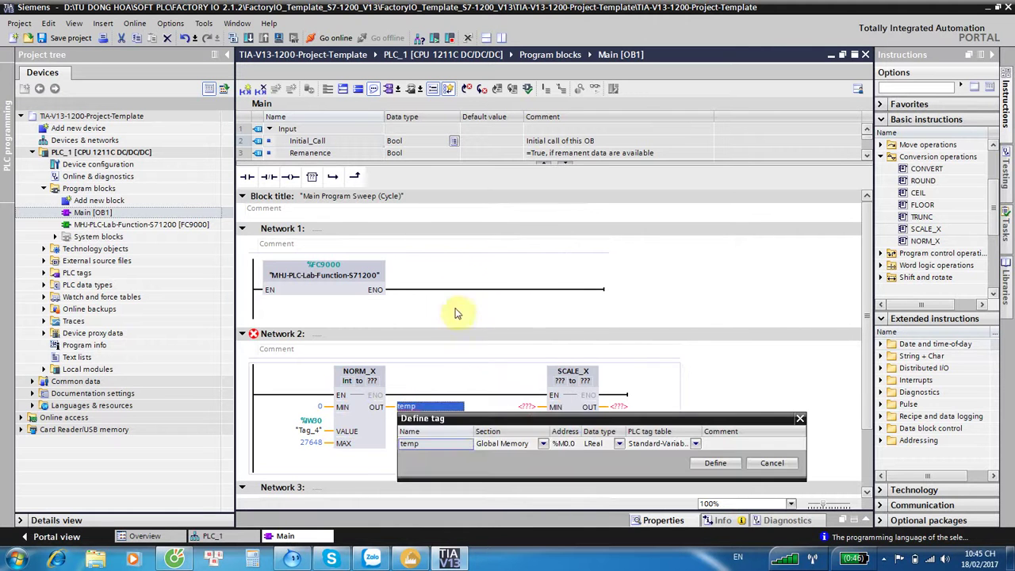
key(Tab)
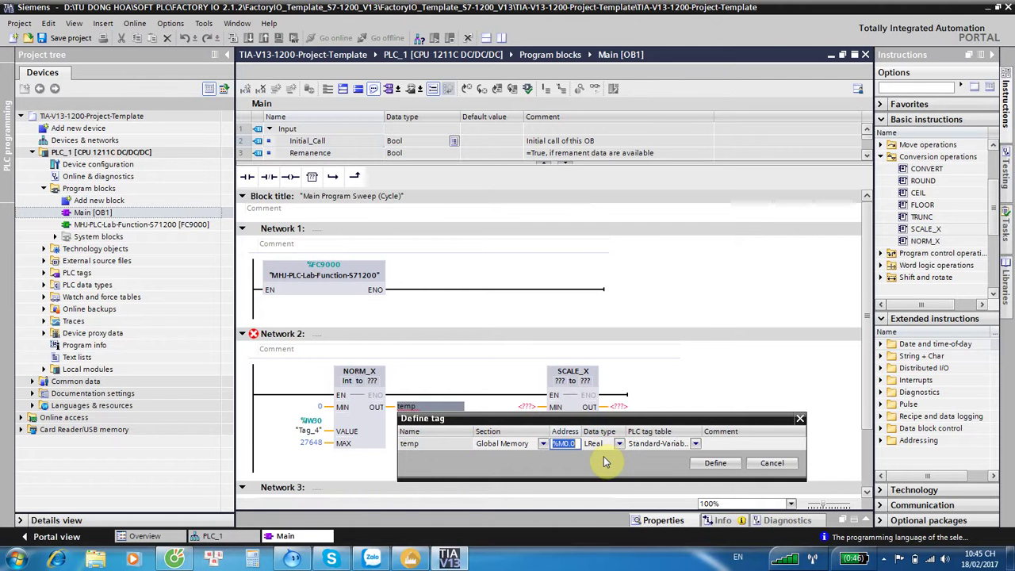
text(md)
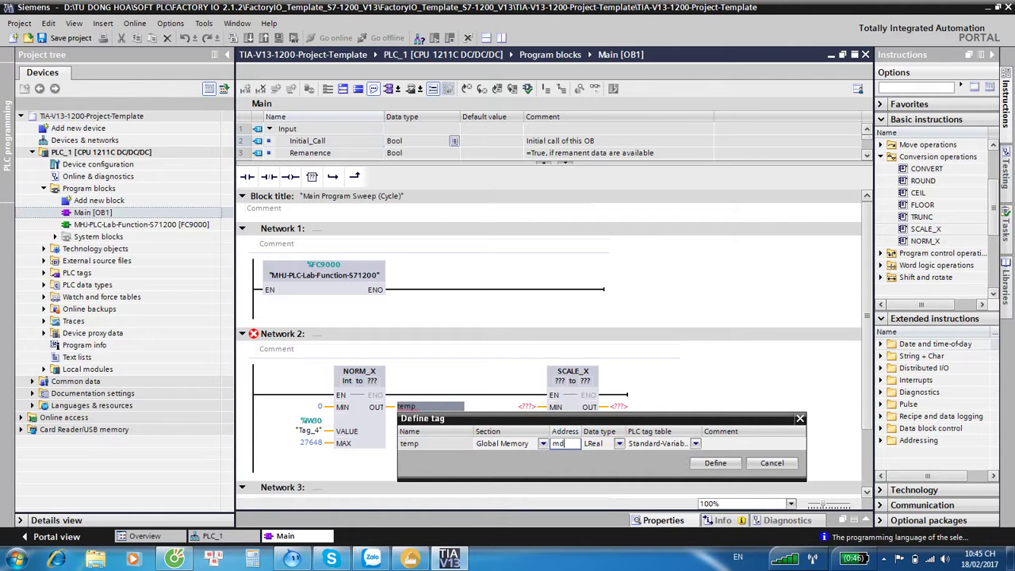
text(0)
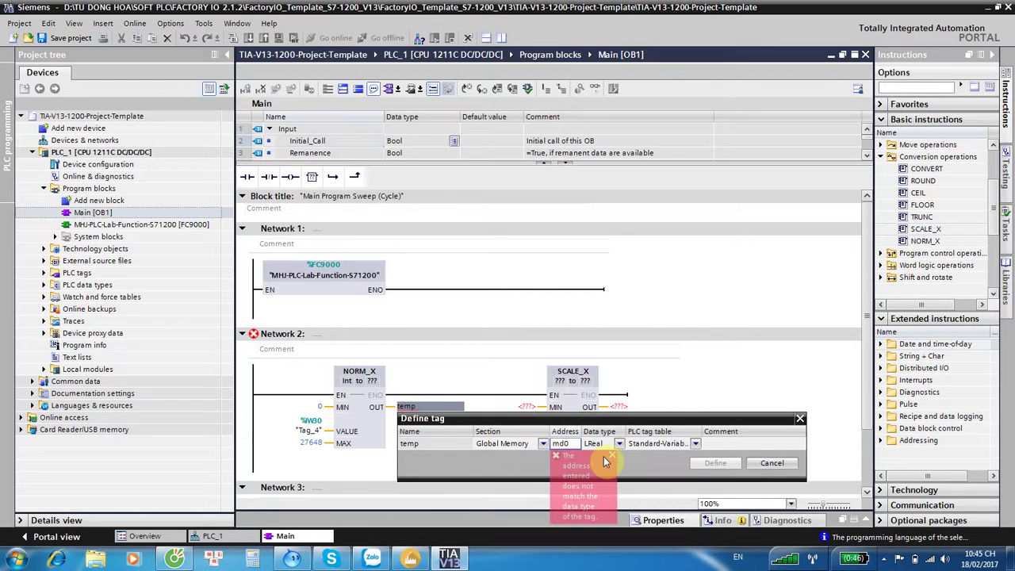
key(Tab)
drag(583, 425, 607, 379)
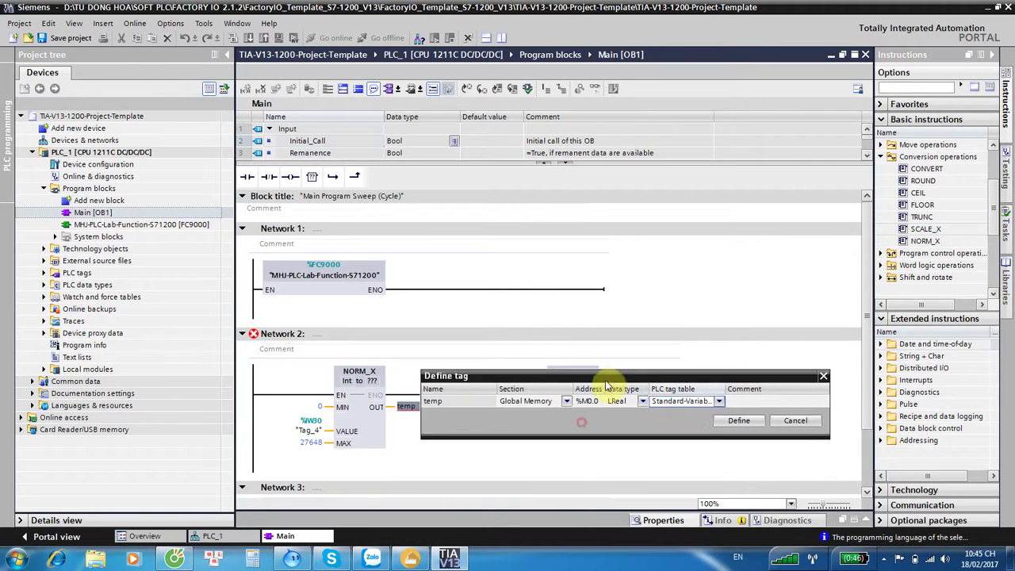
click(729, 421)
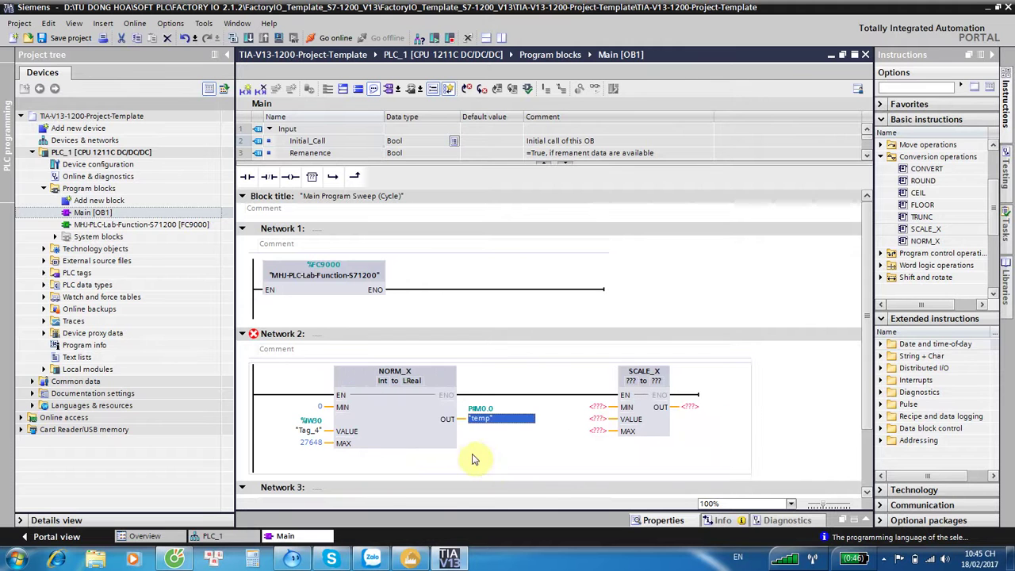
Change the NORM_X output data type to Real
click(428, 435)
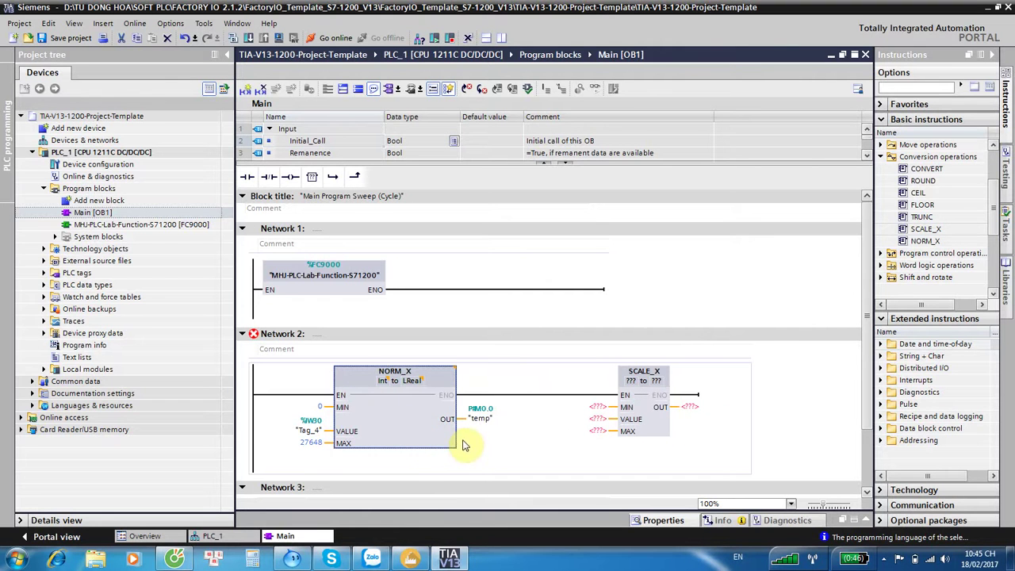
click(478, 420)
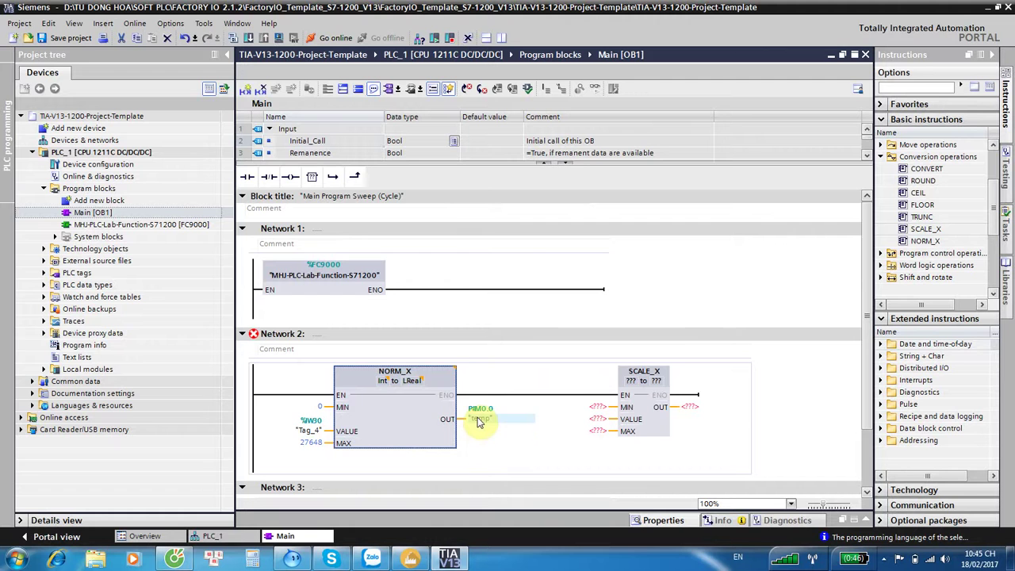
click(413, 383)
click(417, 405)
click(480, 418)
Attempt to rename the temp tag, then cancel and keep the name temp
right_click(481, 420)
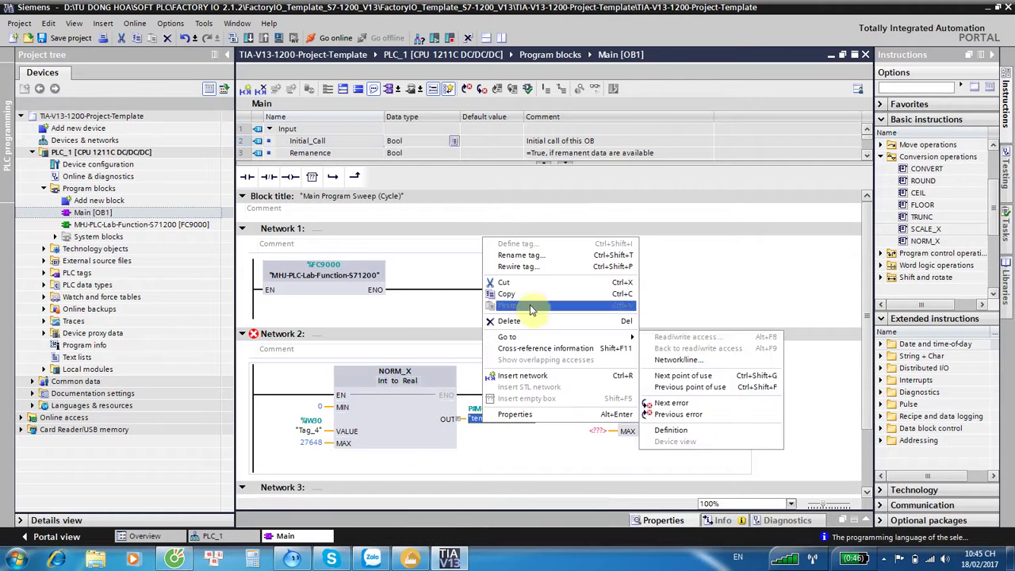
click(525, 255)
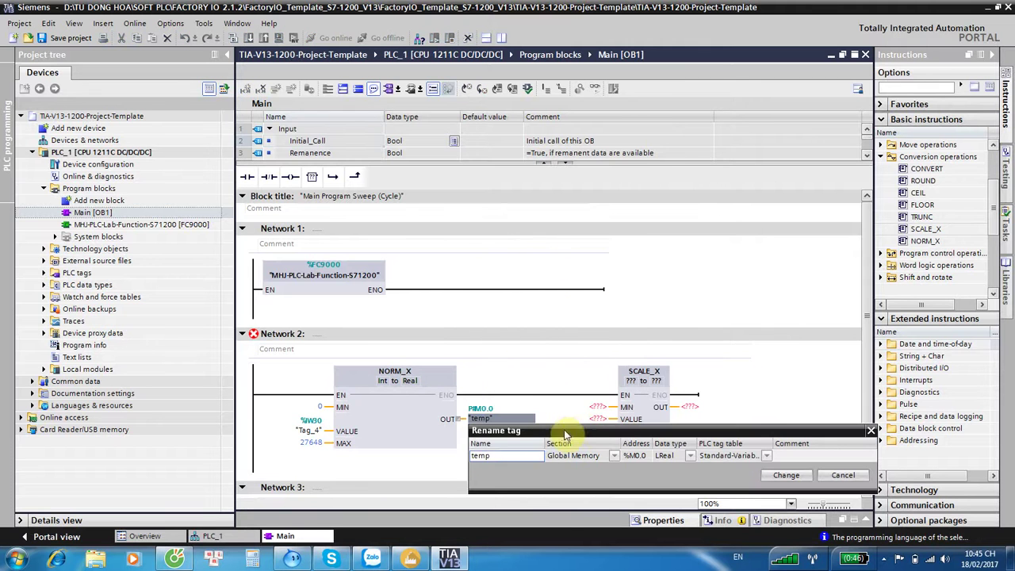
text(o)
key(Tab)
click(609, 455)
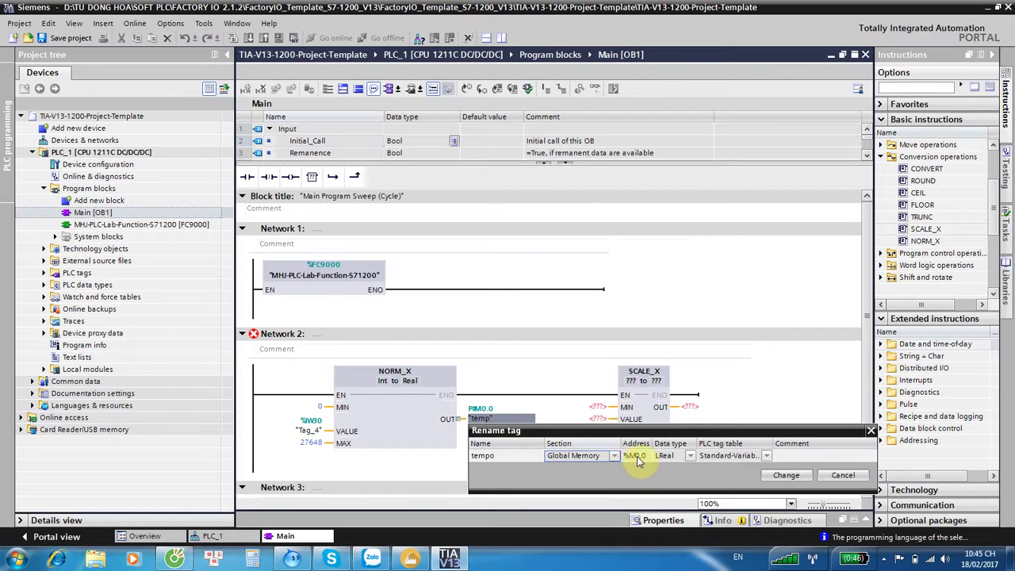
click(637, 456)
double_click(639, 458)
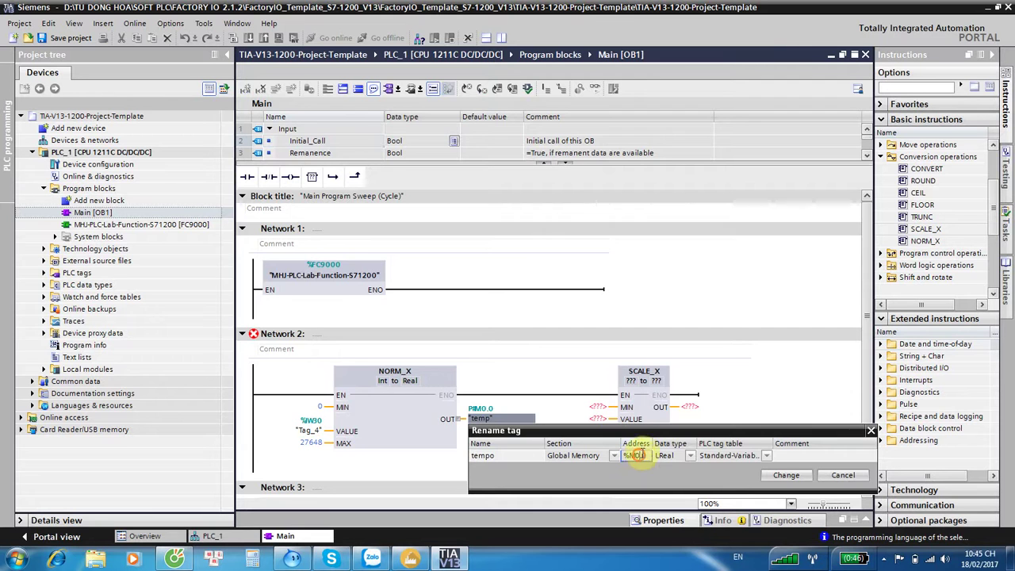
click(663, 460)
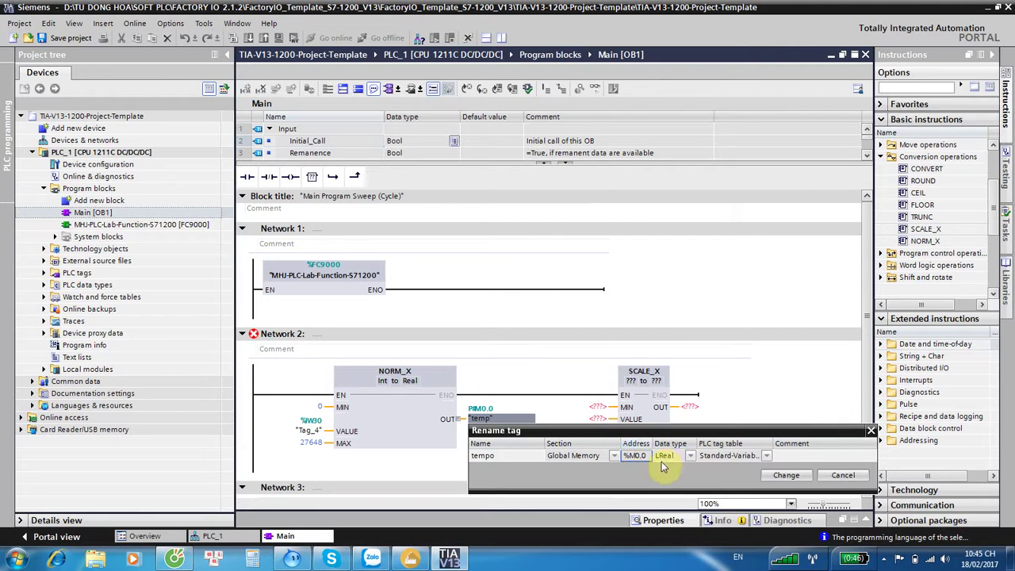
click(840, 475)
Change the NORM_X output to a new memory double-word address (%MD)
scroll(424, 424, down, 2)
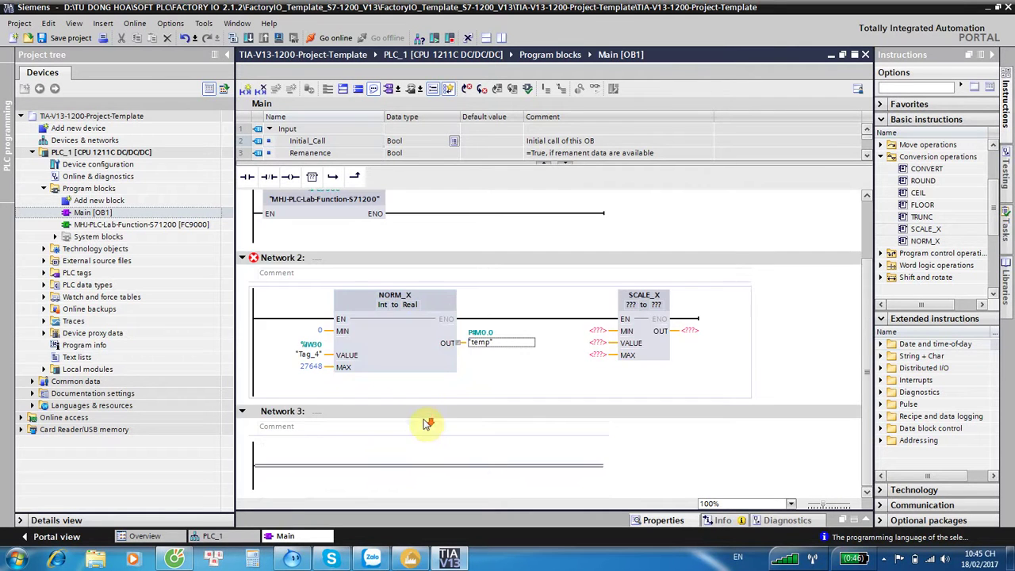
double_click(490, 345)
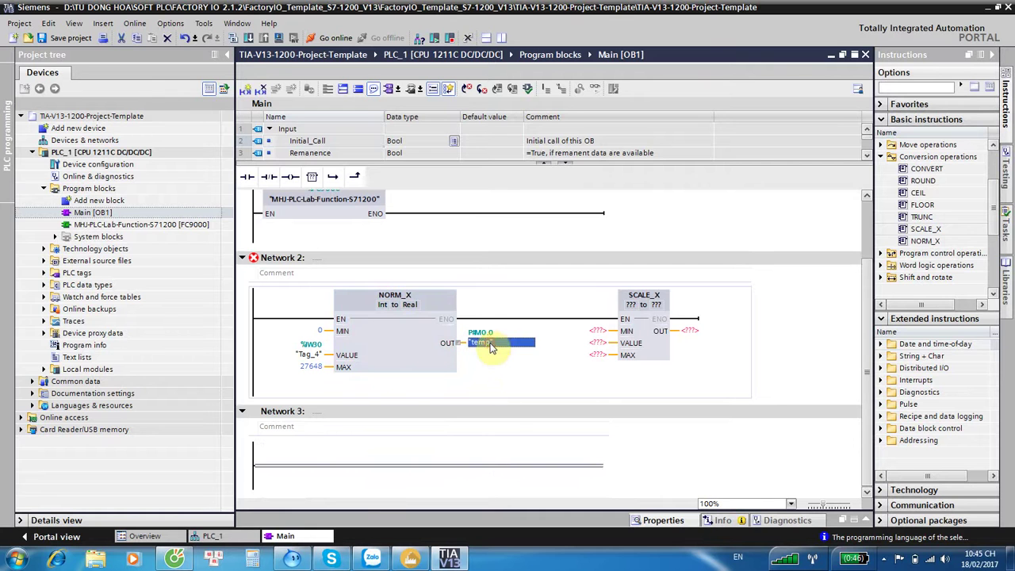
click(427, 363)
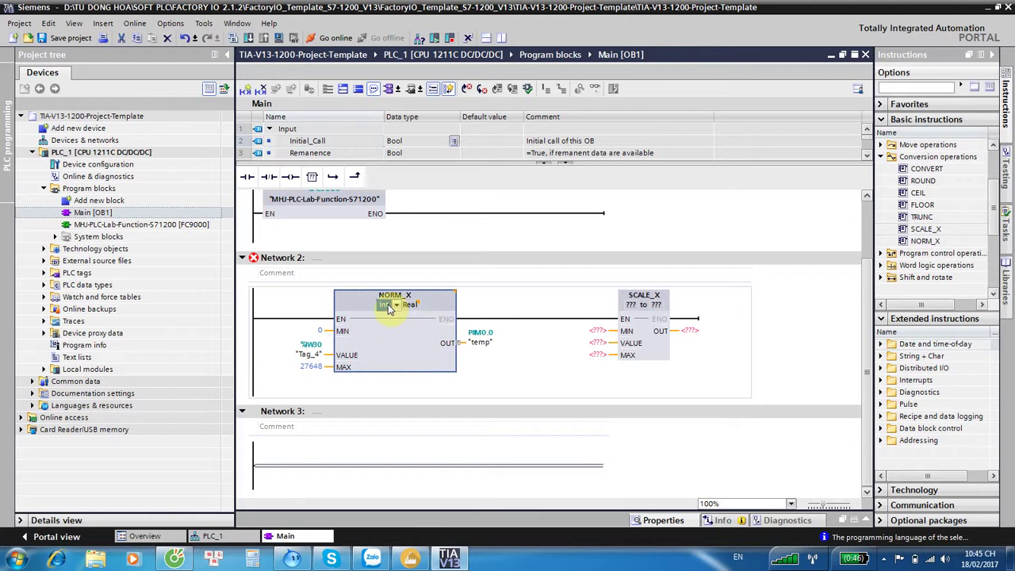
double_click(476, 343)
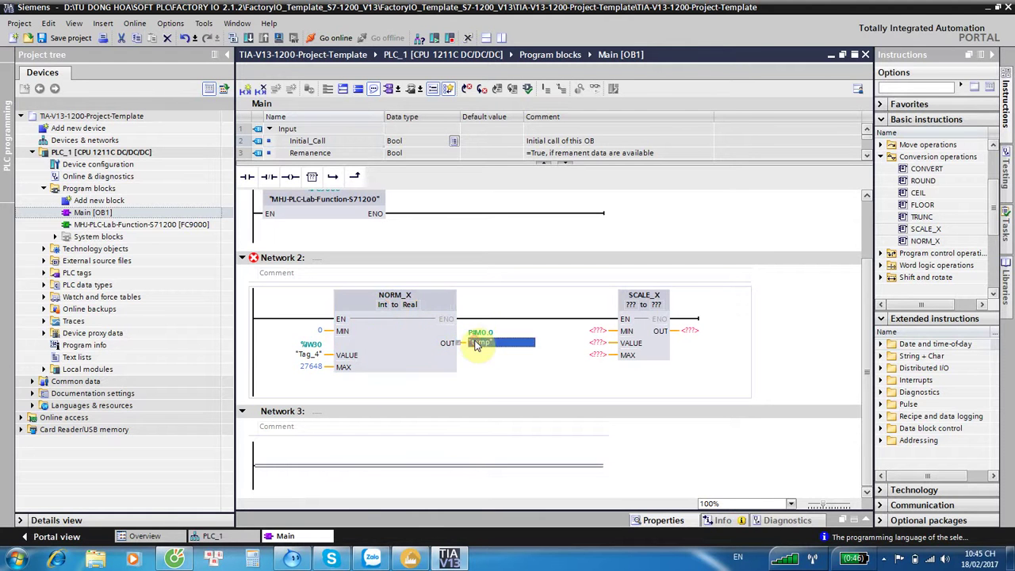
text(md10)
key(Return)
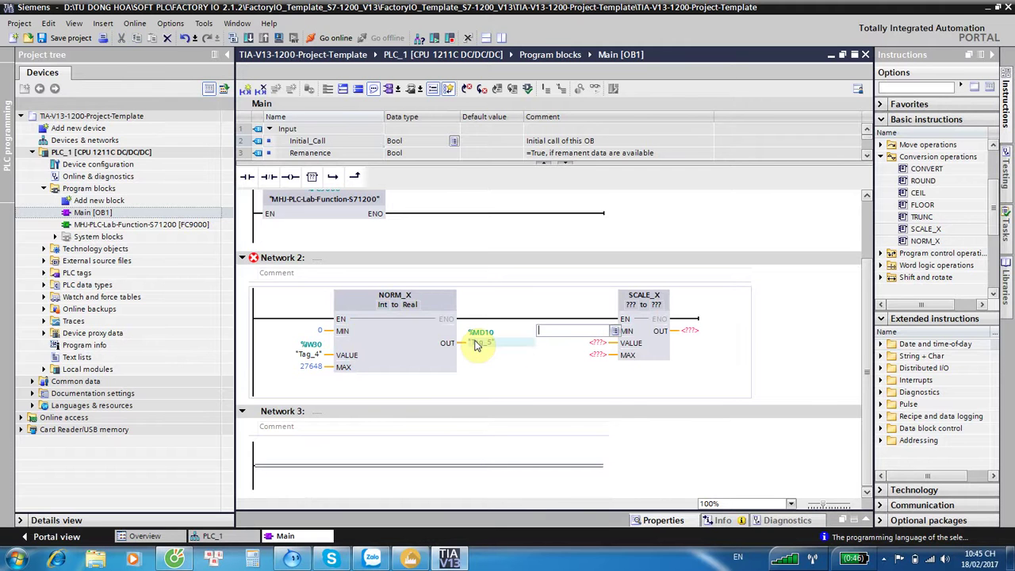
Rename the new %MD10 output tag to temp, giving temp(1)
right_click(477, 344)
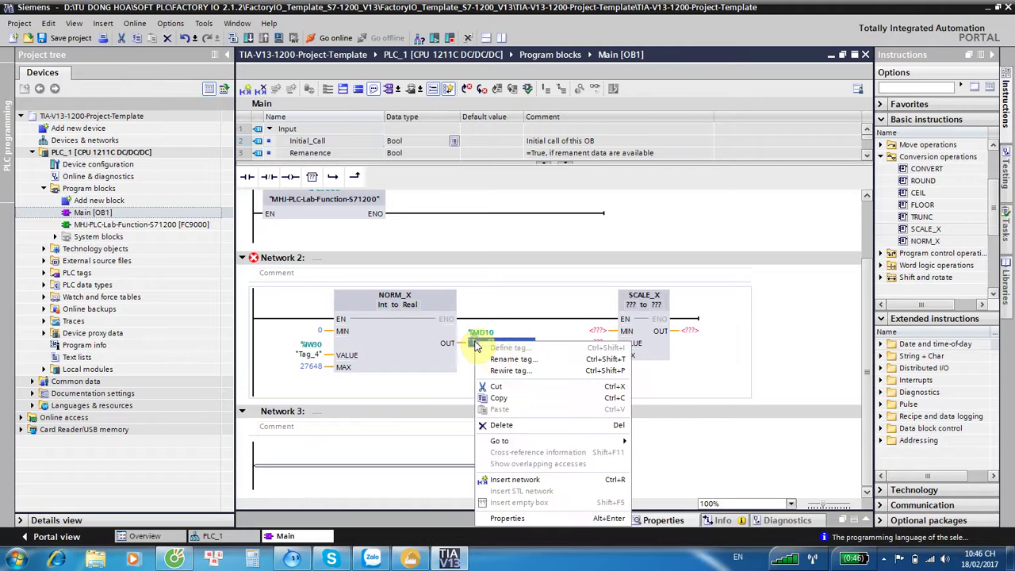
click(513, 360)
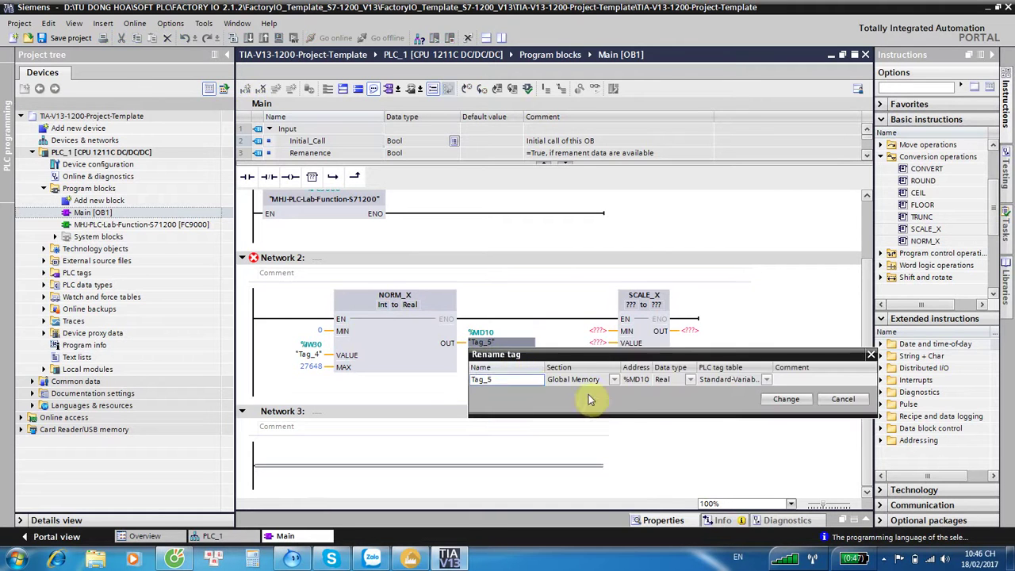
text(temp)
click(544, 381)
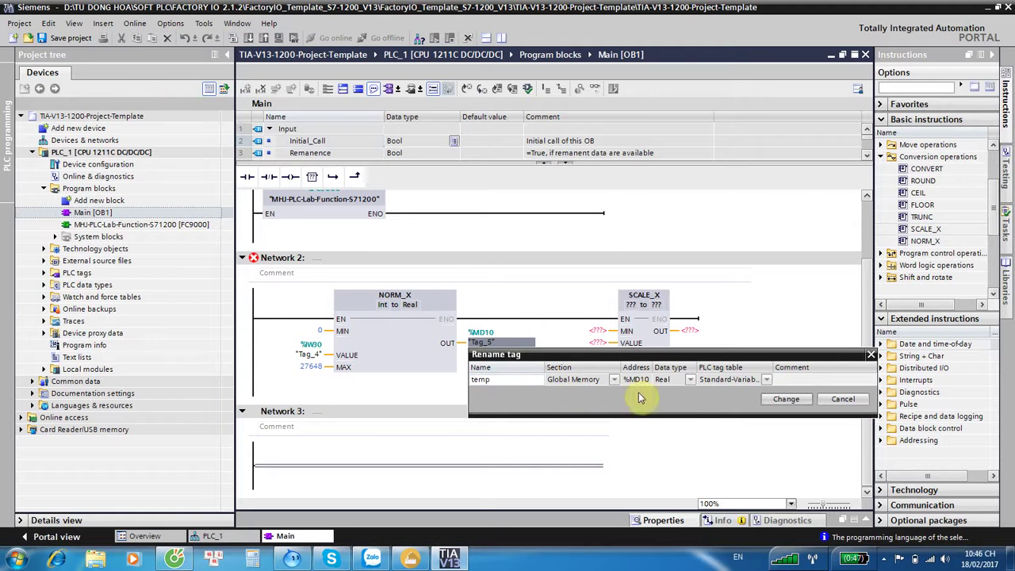
click(781, 400)
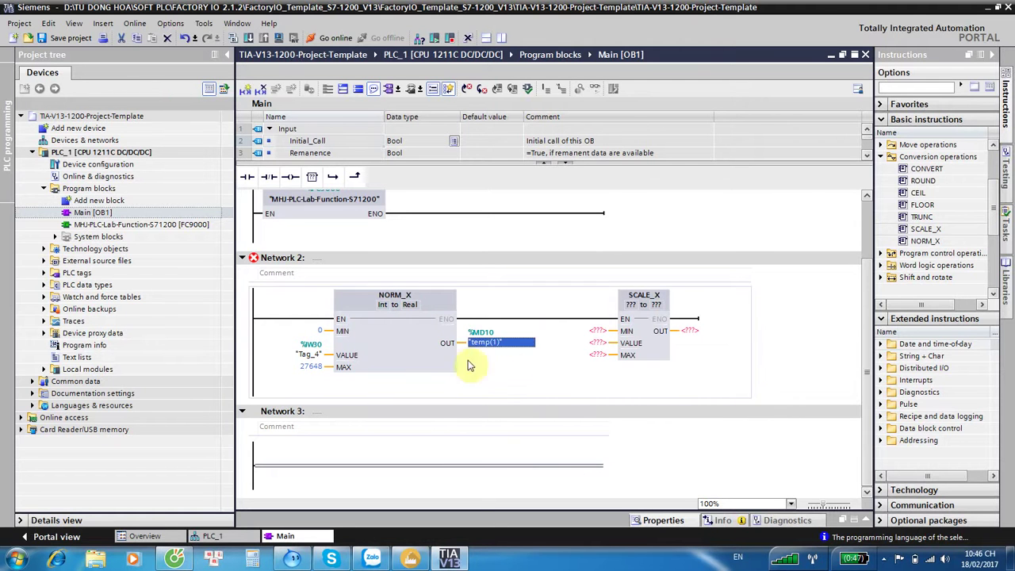
Connect temp(1) to the SCALE_X VALUE input
click(400, 342)
double_click(480, 343)
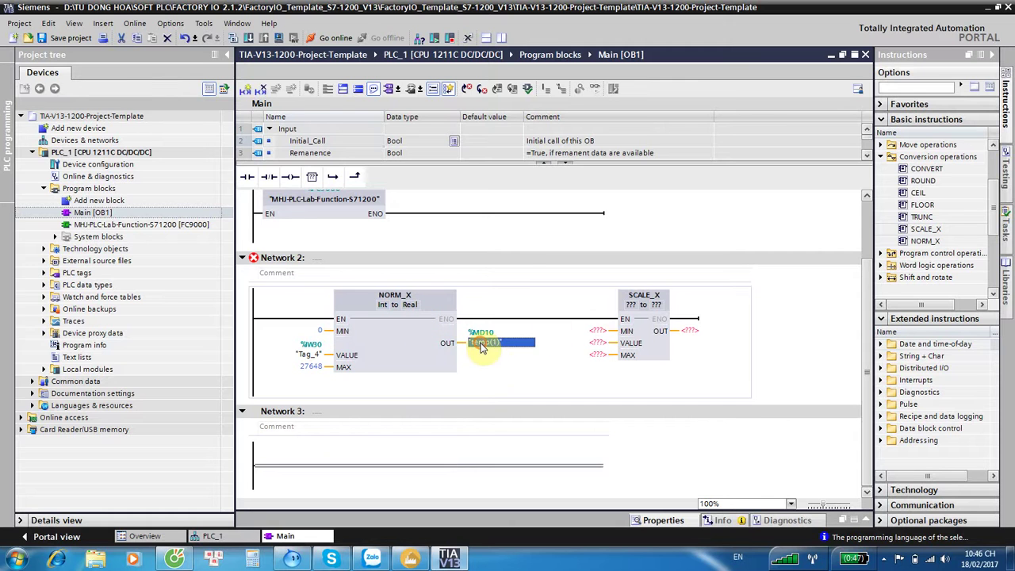
drag(481, 347, 622, 355)
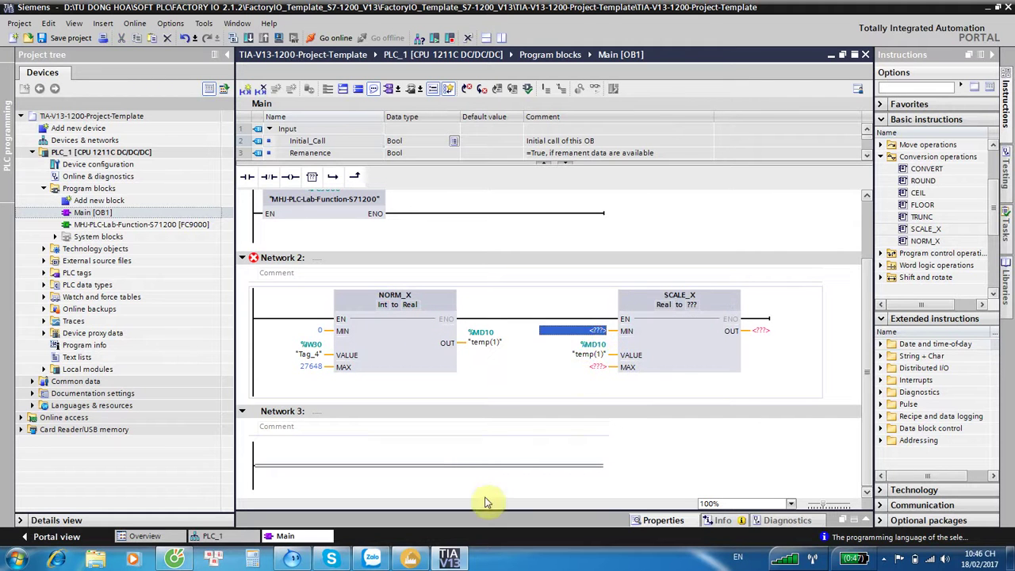
Zoom and orbit the Factory IO camera onto the tank's 0–300 level ruler
click(413, 560)
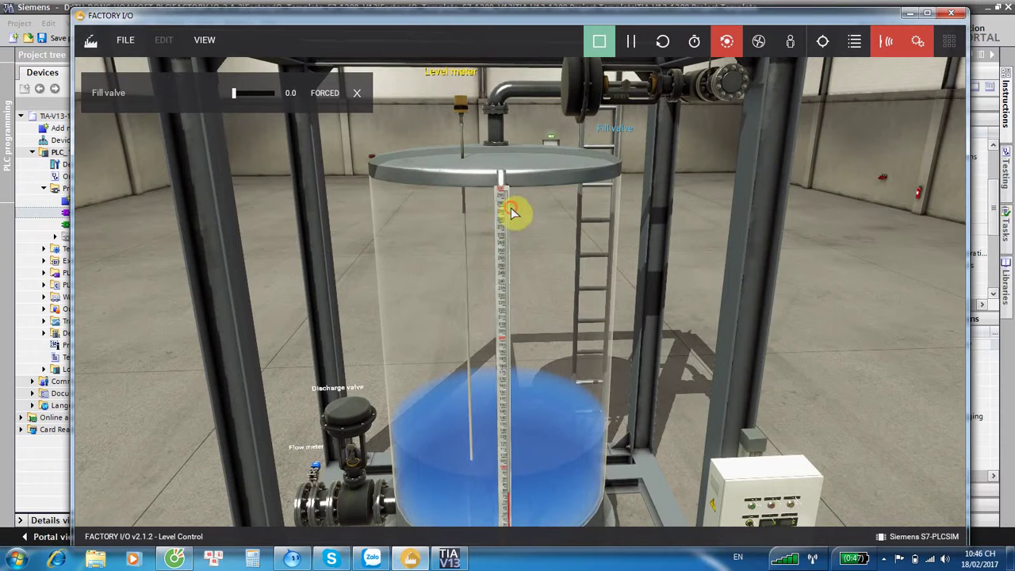
scroll(507, 197, up, 3)
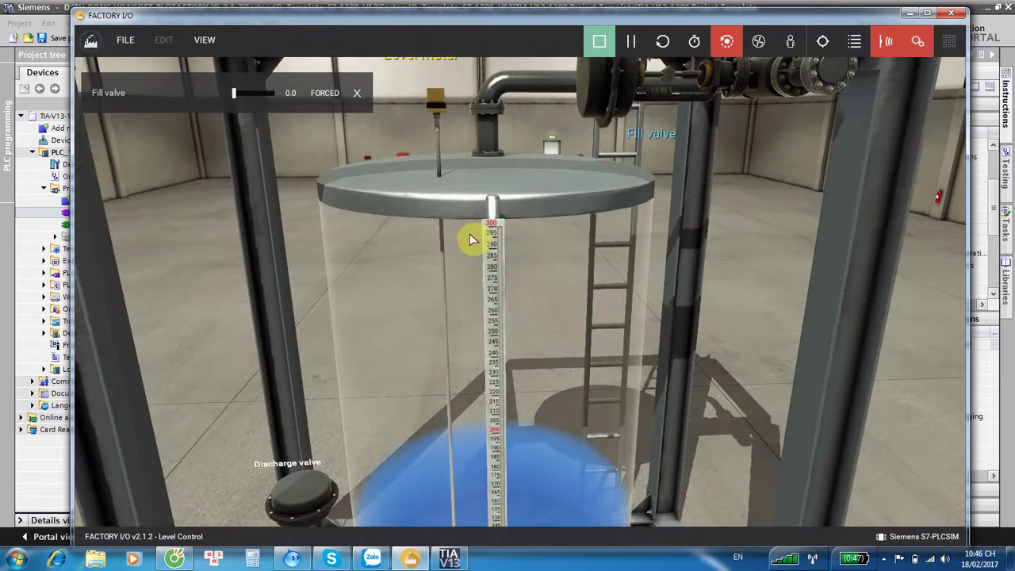
mouse_move(464, 249)
right_down()
mouse_move(495, 246)
mouse_move(507, 362)
mouse_move(646, 476)
mouse_move(607, 296)
right_up()
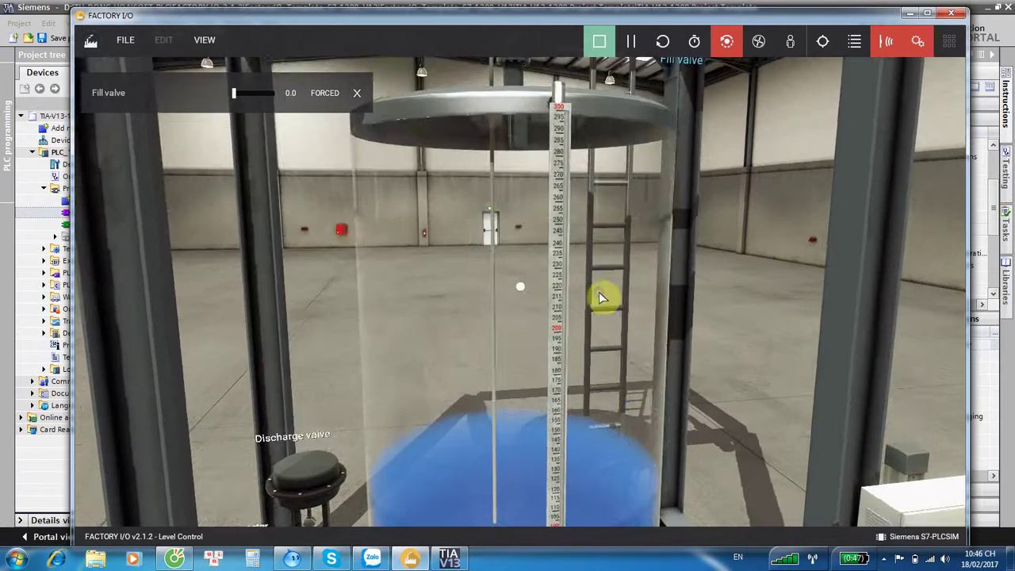
scroll(555, 147, up, 3)
scroll(552, 136, up, 3)
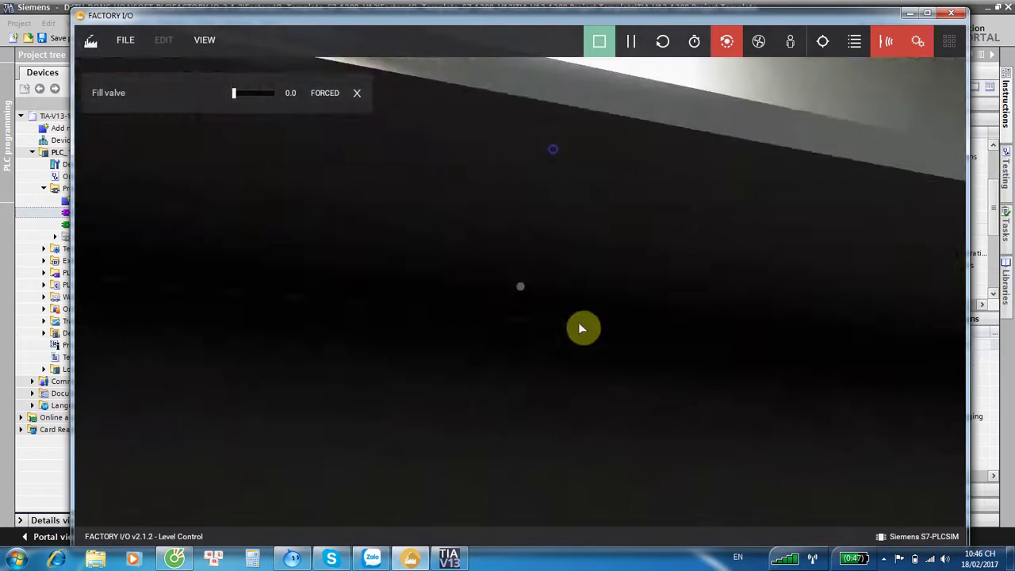
scroll(581, 325, down, 5)
mouse_move(661, 344)
right_down()
mouse_move(560, 340)
mouse_move(589, 254)
mouse_move(625, 209)
mouse_move(516, 148)
right_up()
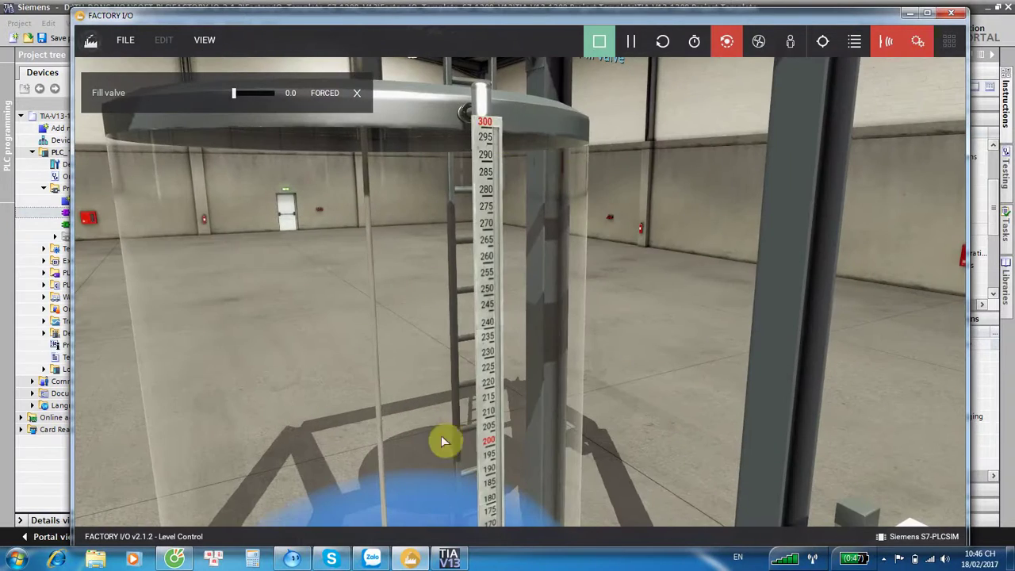
right_drag(465, 384, 491, 219)
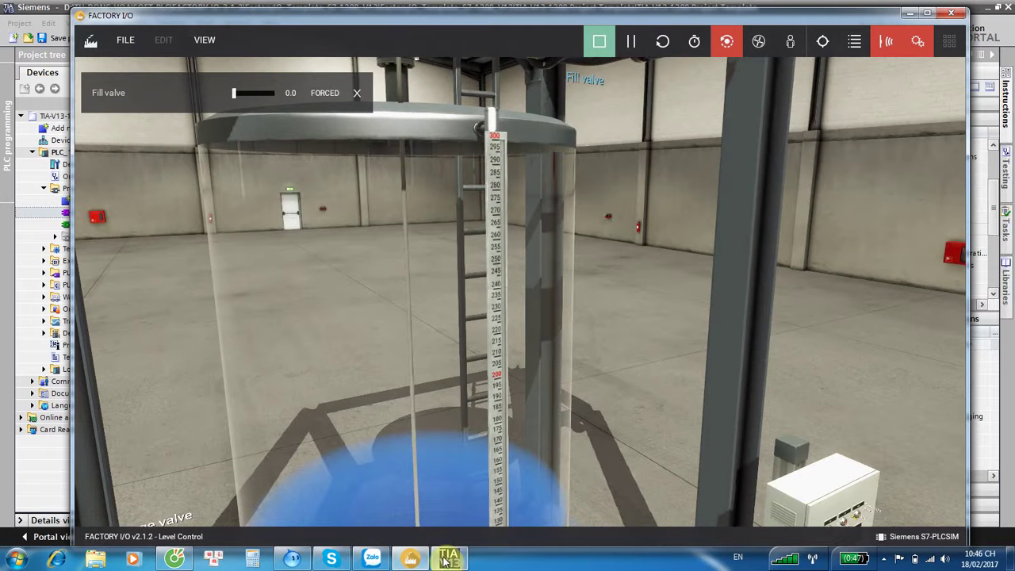
Set SCALE_X MIN 0.0, MAX 300.0, output water level, and output type Real
click(449, 559)
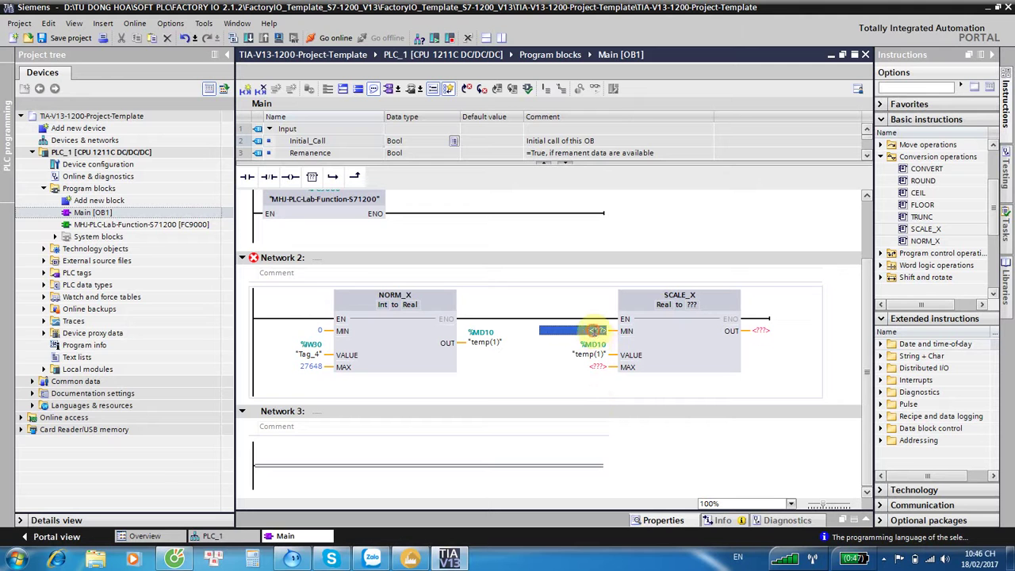
text(0.0)
key(Return)
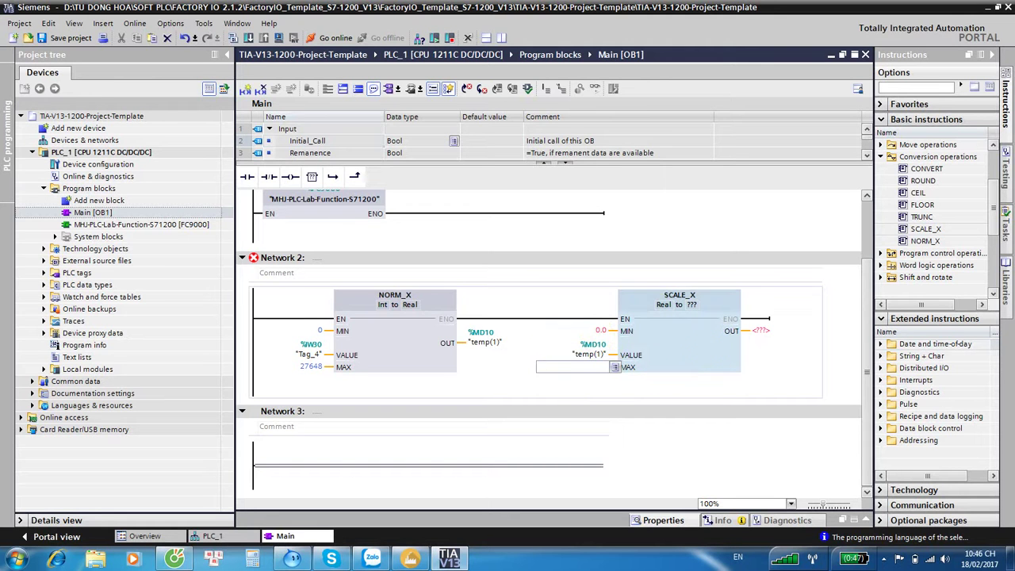
key(Return)
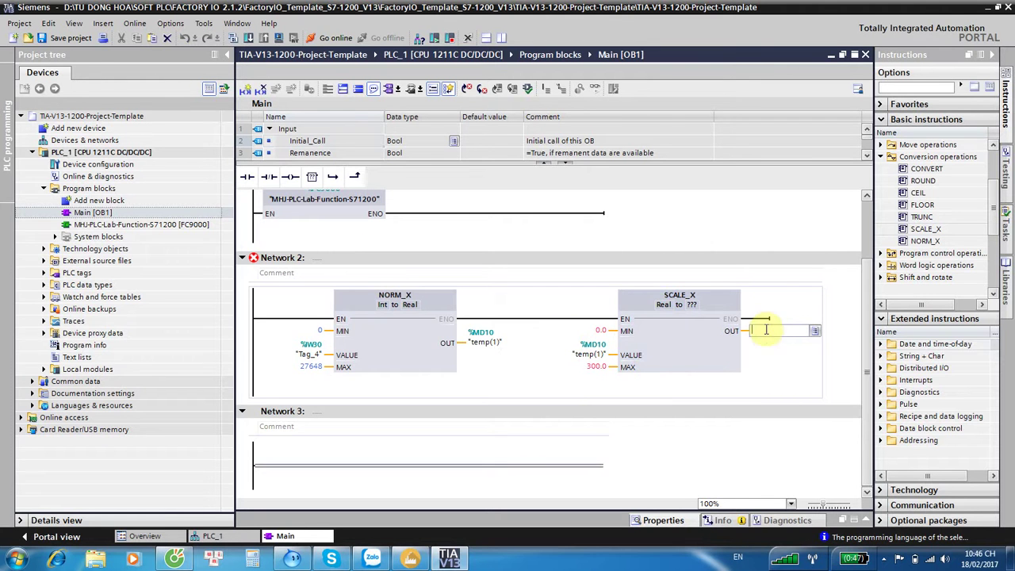
text(water leve)
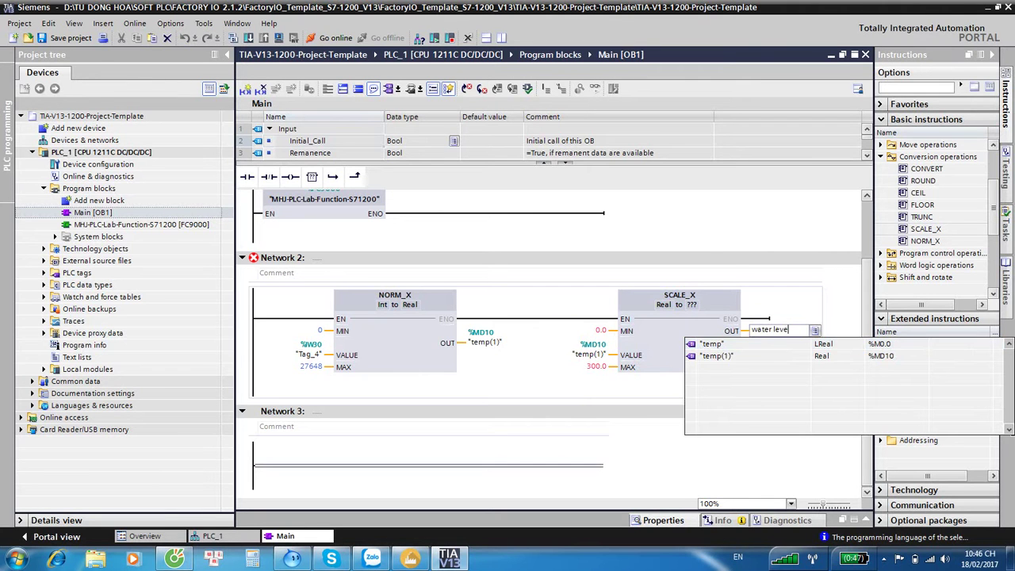
text(l)
key(Return)
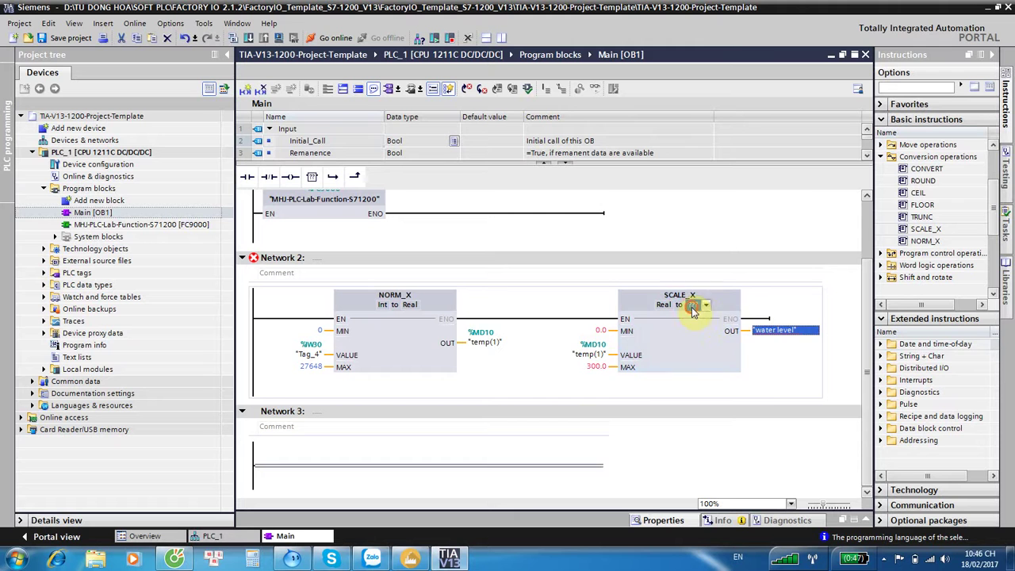
click(706, 307)
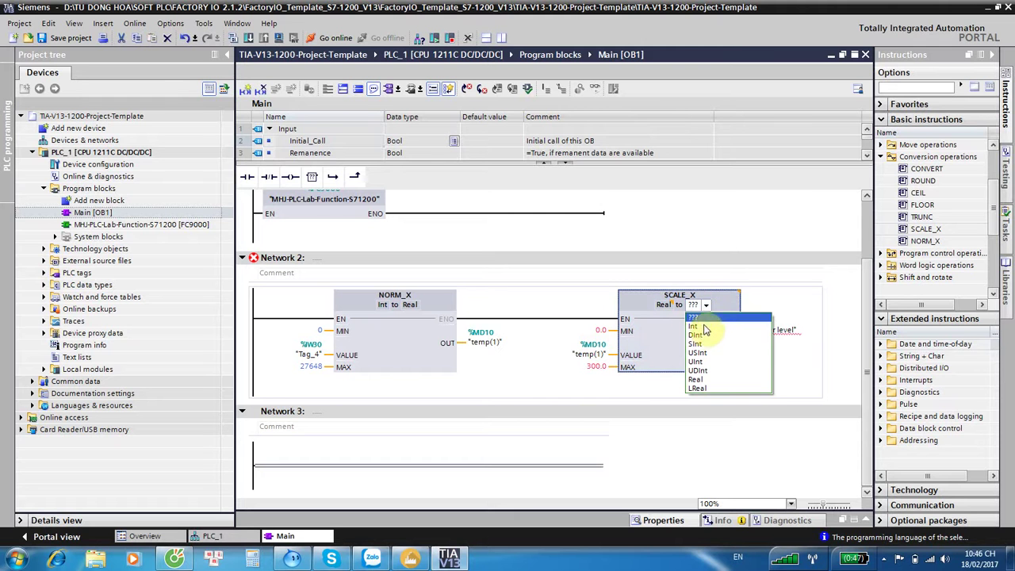
click(708, 378)
Define water level as a new tag at %MD14
right_click(757, 331)
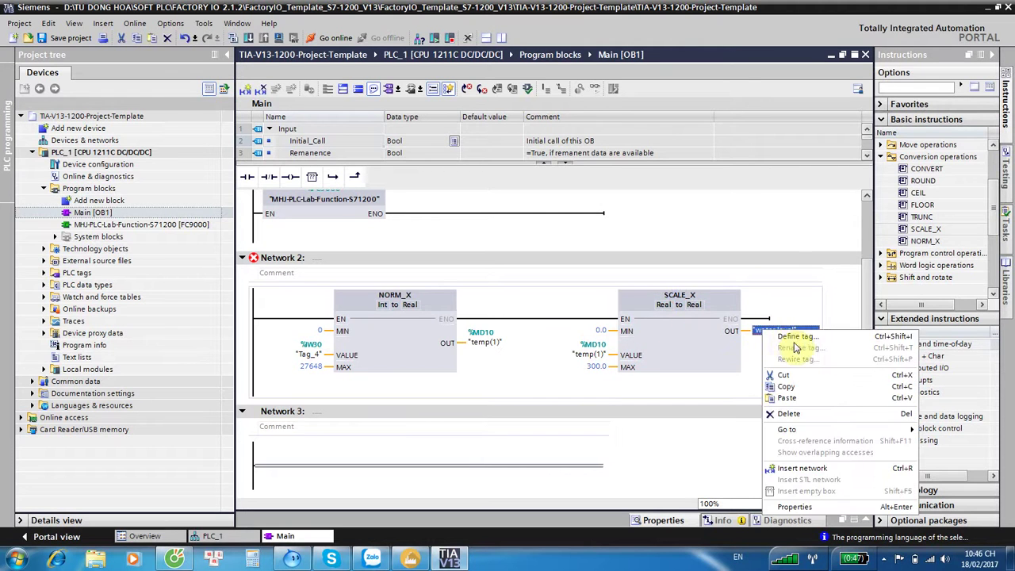
click(793, 335)
click(578, 367)
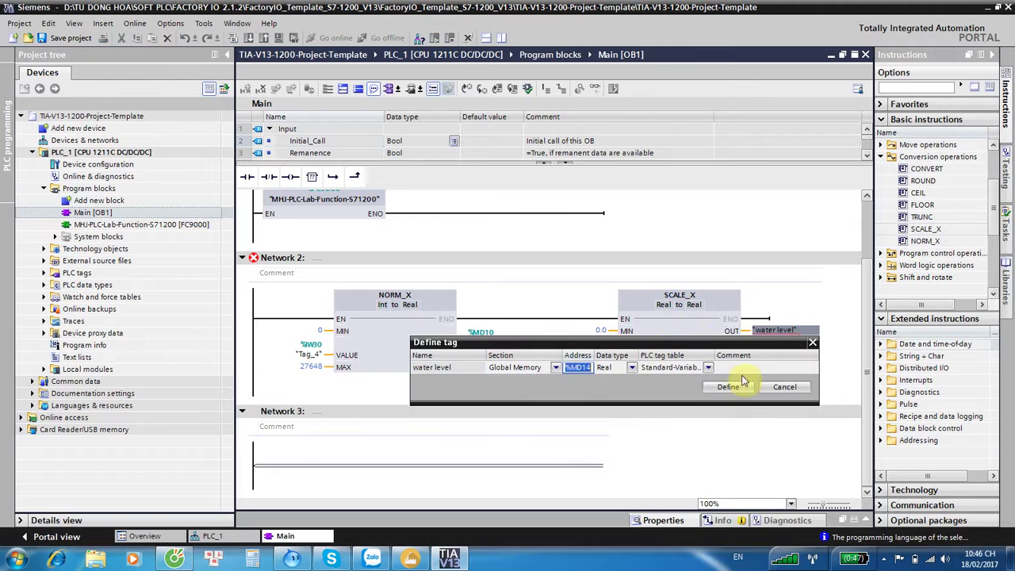
drag(656, 358, 627, 421)
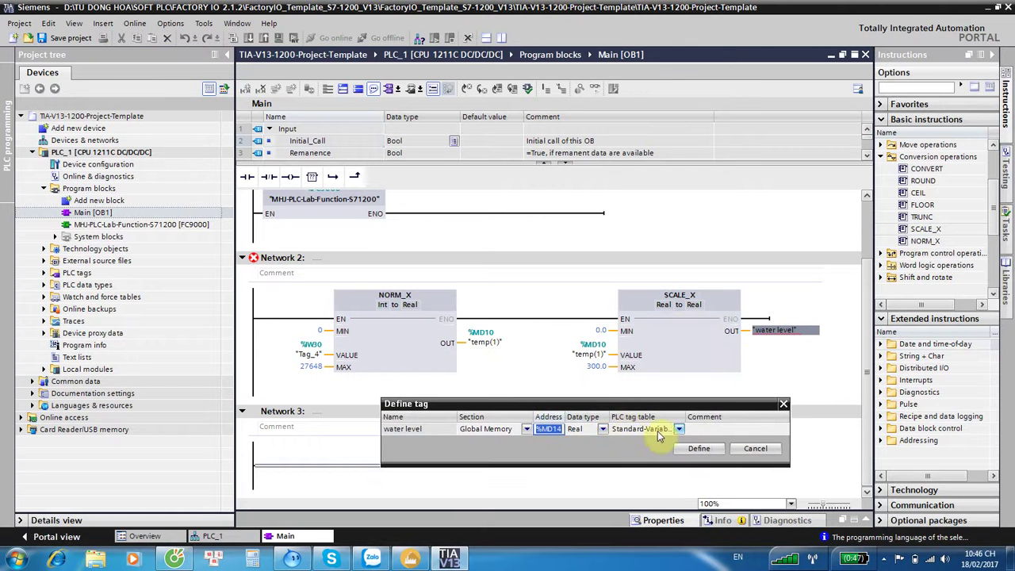
click(690, 451)
click(671, 358)
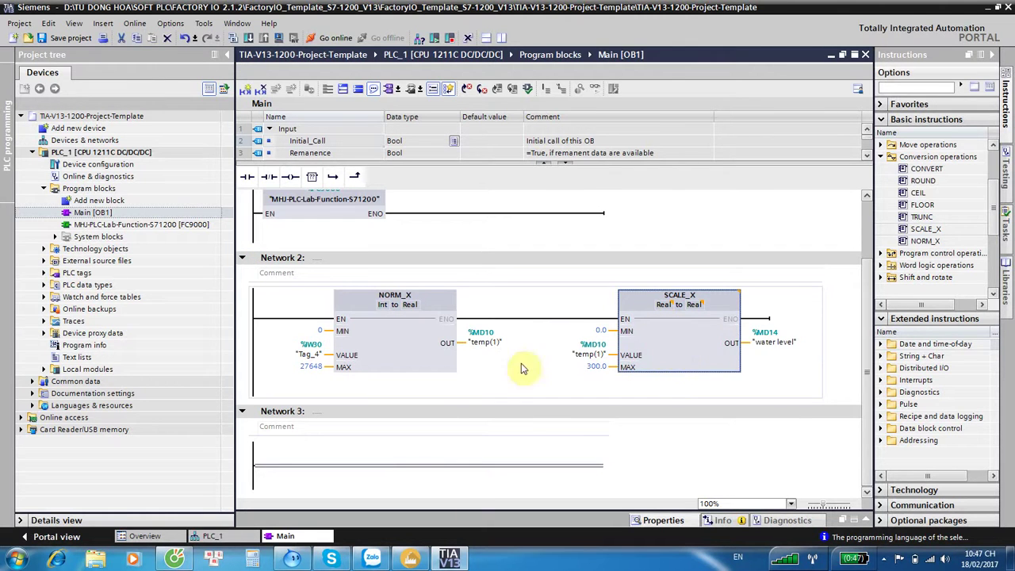
Start the PLC simulation, accepting the warning about disabling online interfaces
click(418, 355)
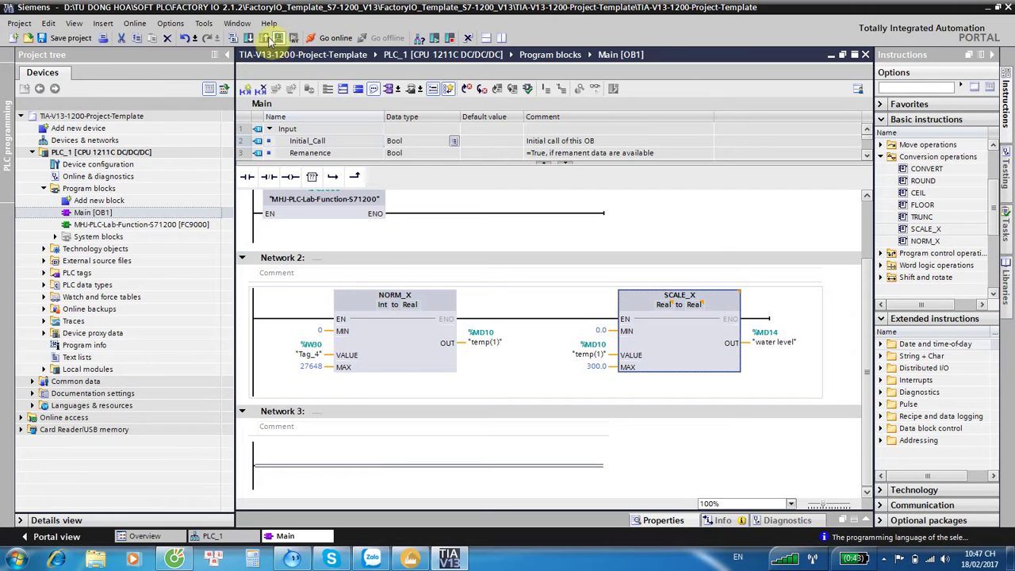
click(457, 41)
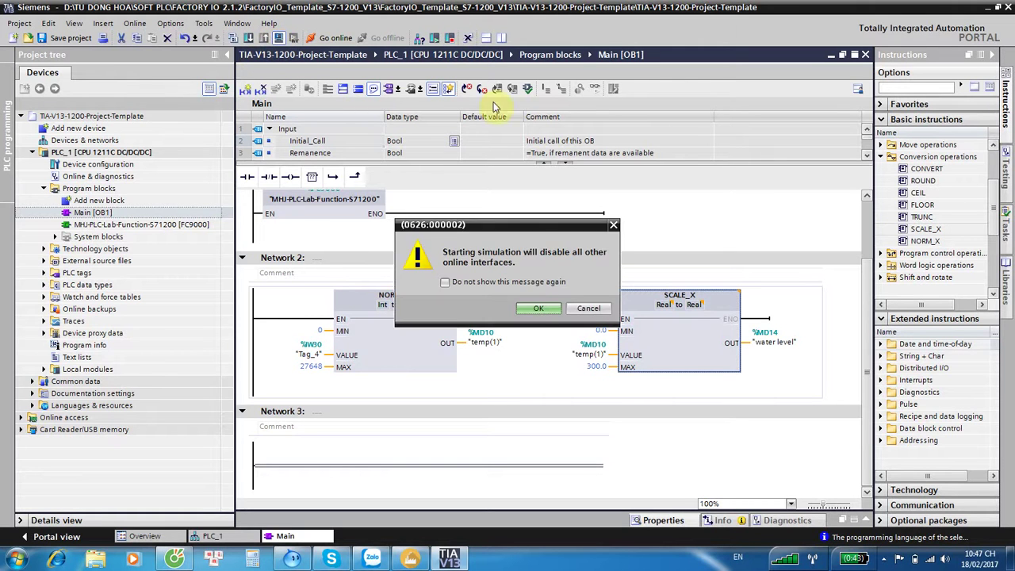
click(534, 308)
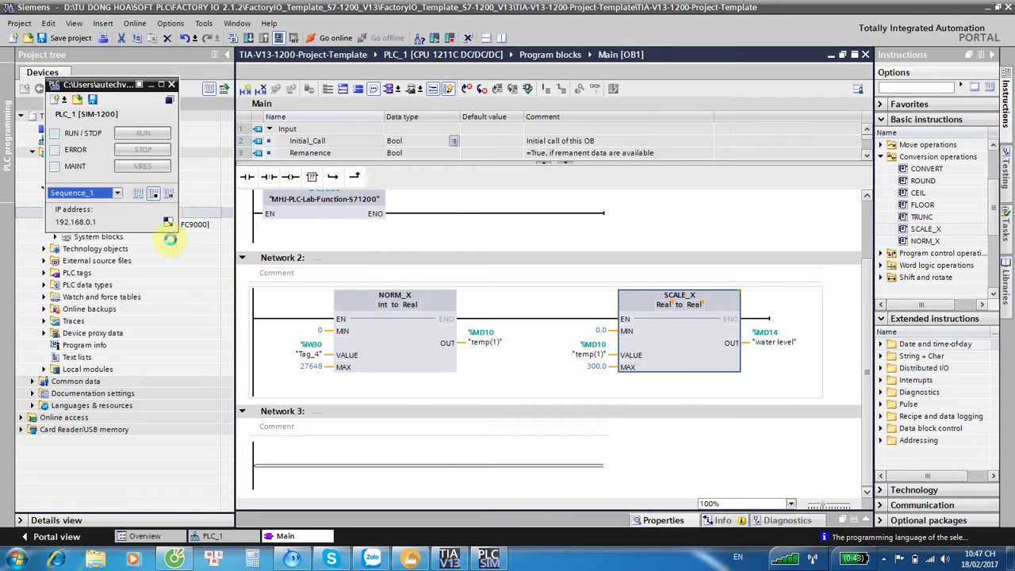
Download the program to PLC_1 and finish the load
click(153, 193)
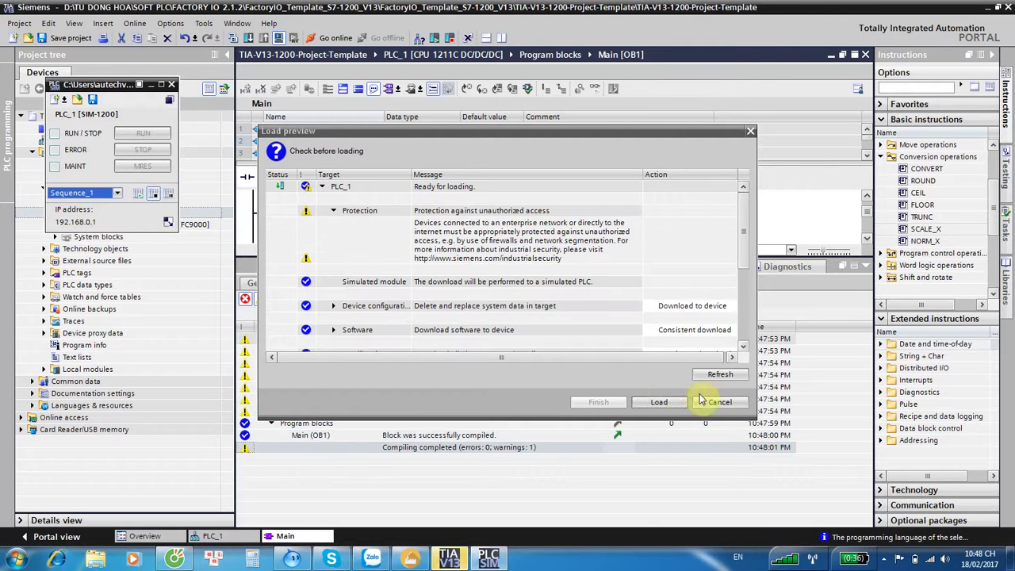
click(658, 403)
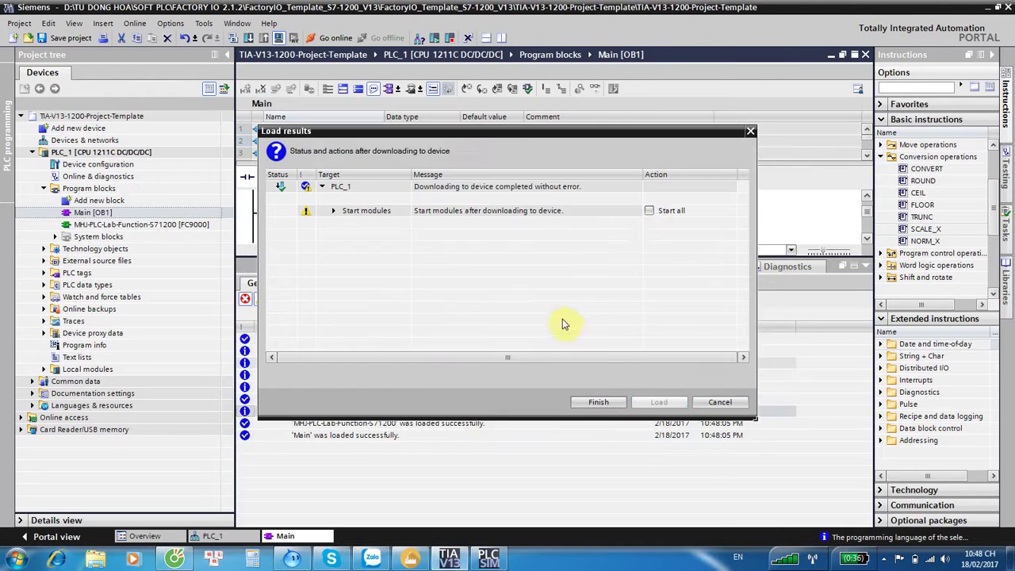
click(603, 403)
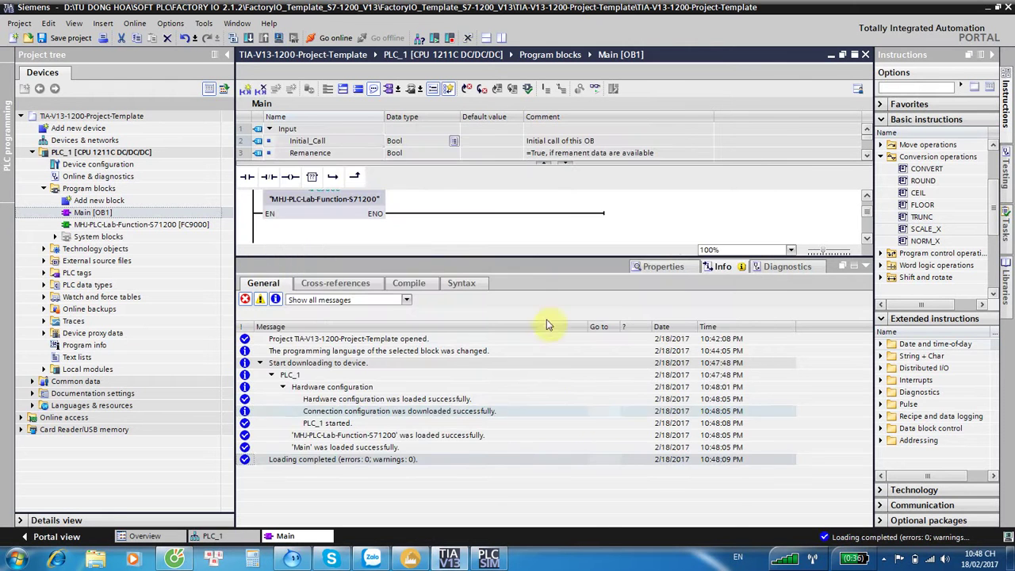
Widen the ladder editor and turn on live monitoring of the Main block
click(869, 267)
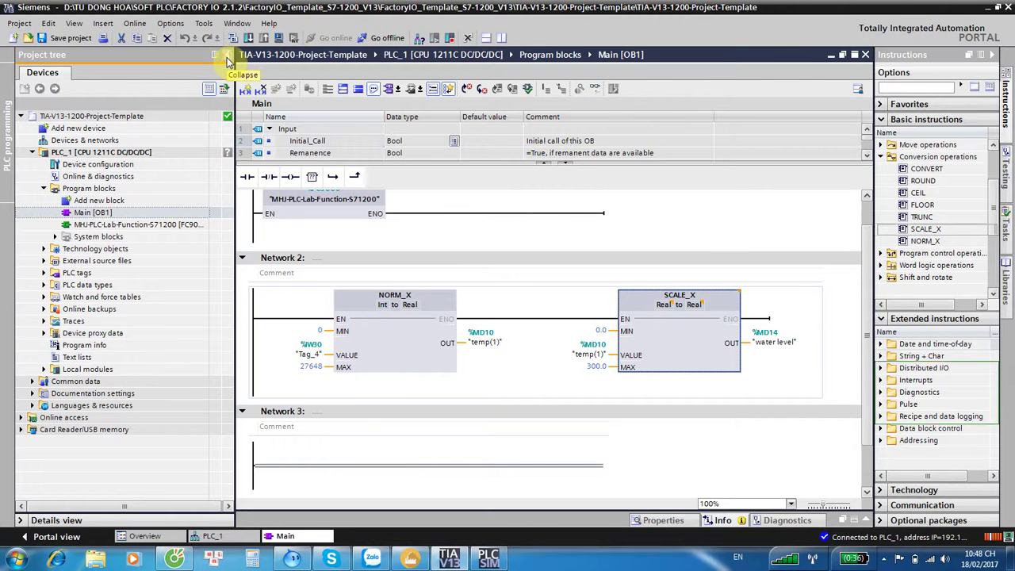
click(226, 60)
key(ctrl+t)
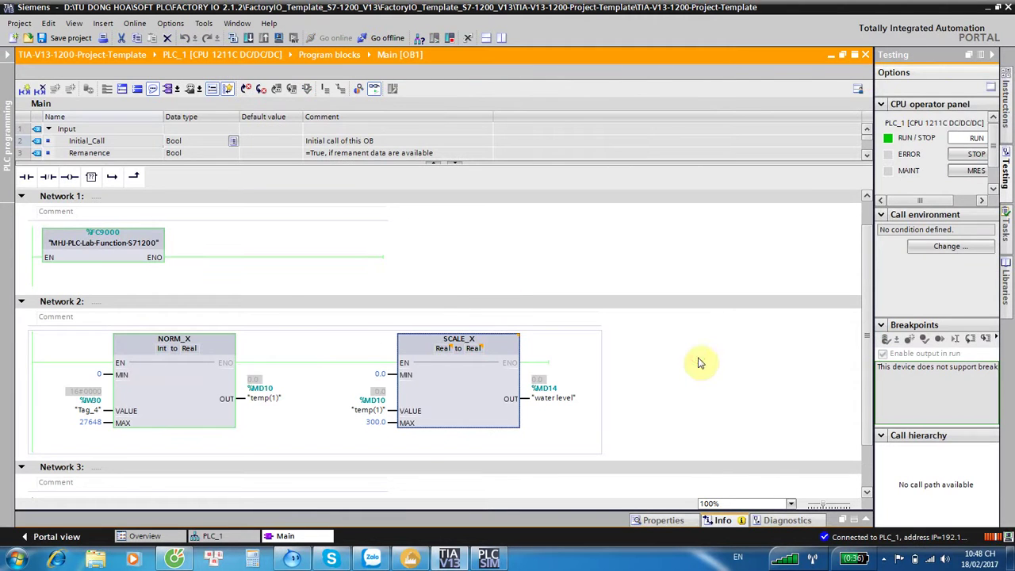
click(692, 395)
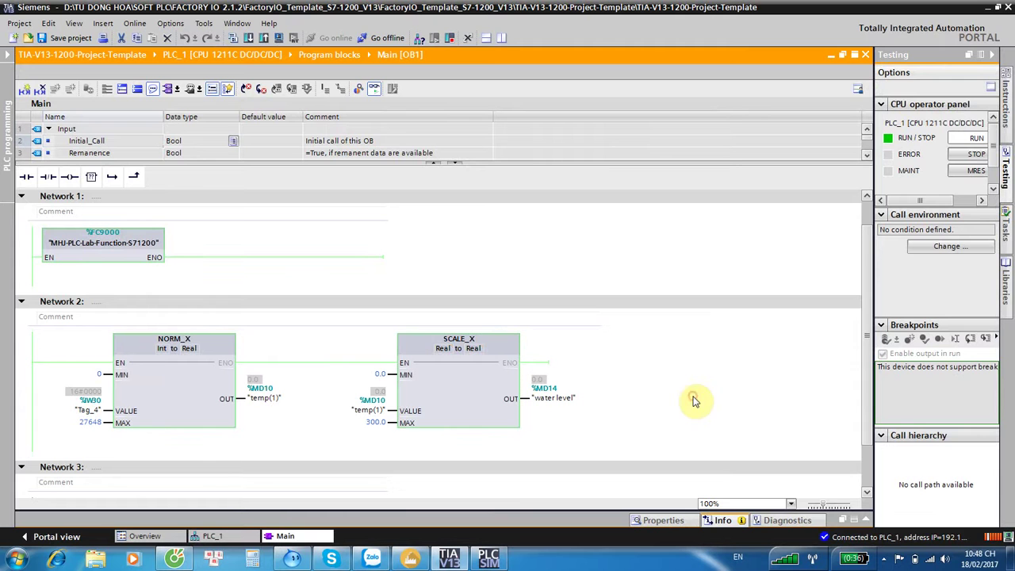
click(990, 56)
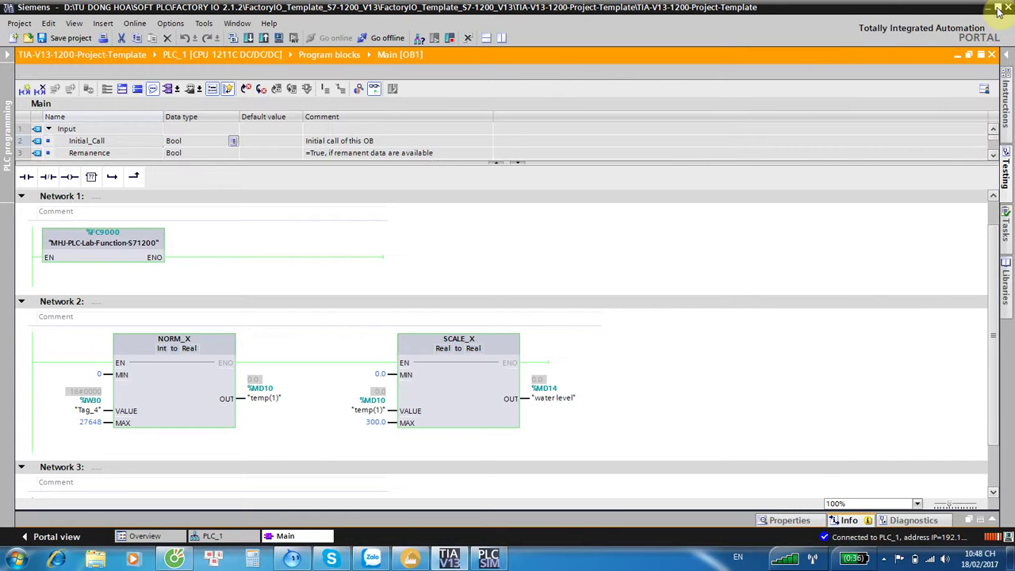
Bring Factory IO forward beside TIA Portal and stop its simulation
click(999, 8)
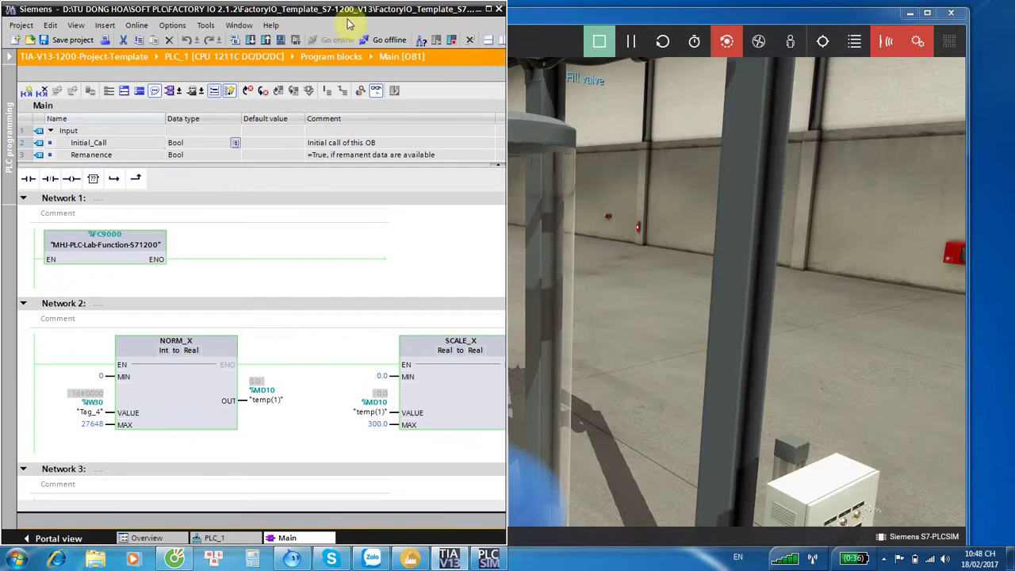
double_click(569, 19)
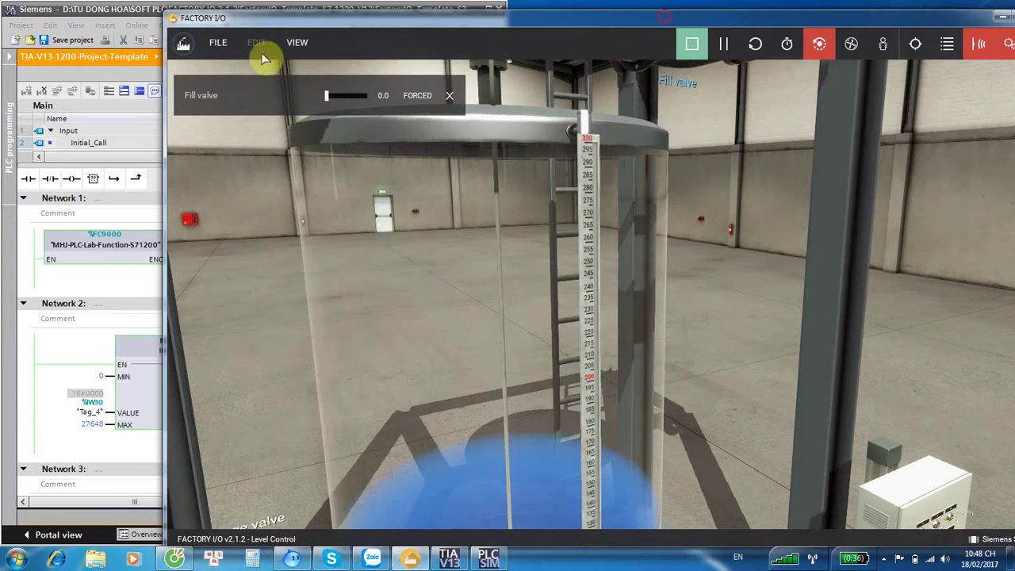
drag(421, 17, 537, 23)
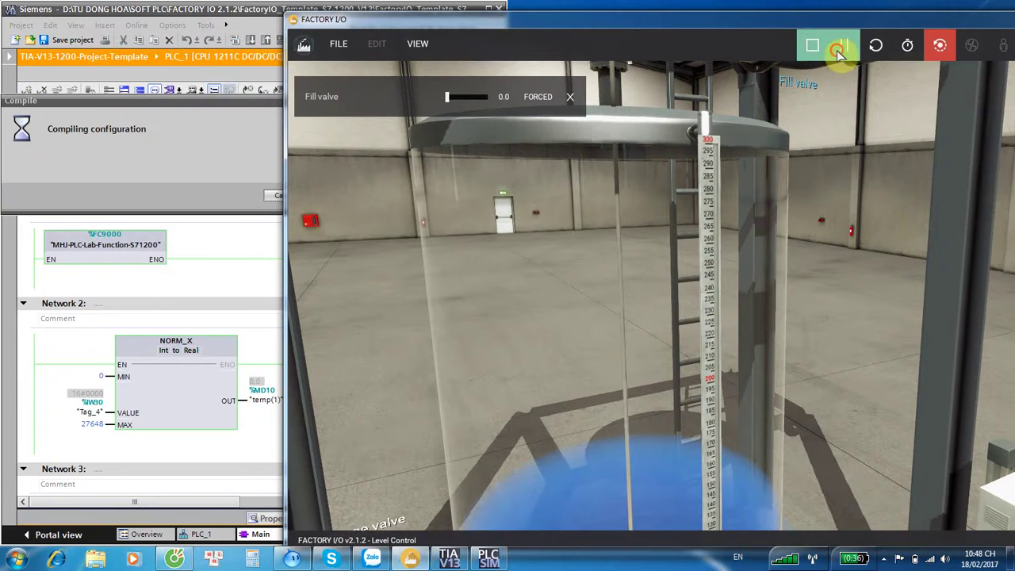
click(833, 49)
click(339, 43)
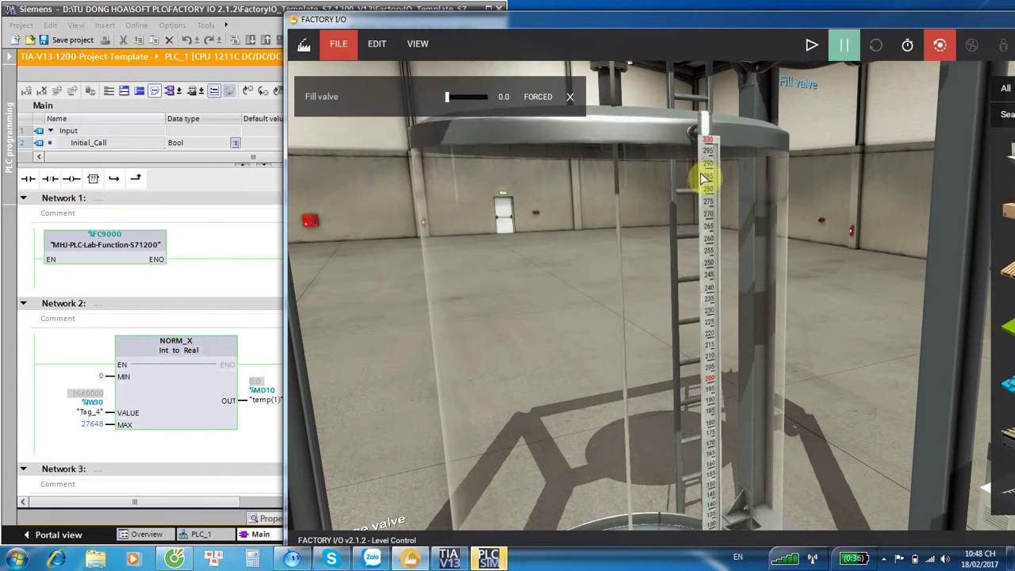
Connect the S7-PLCSIM driver via F4 and return to the Level Control scene
key(F4)
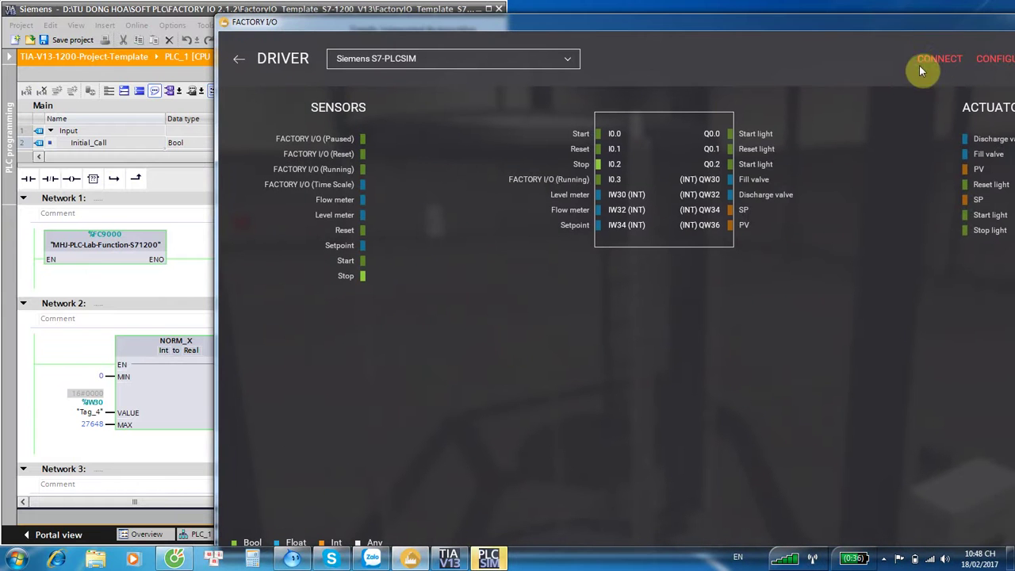
click(938, 60)
click(491, 558)
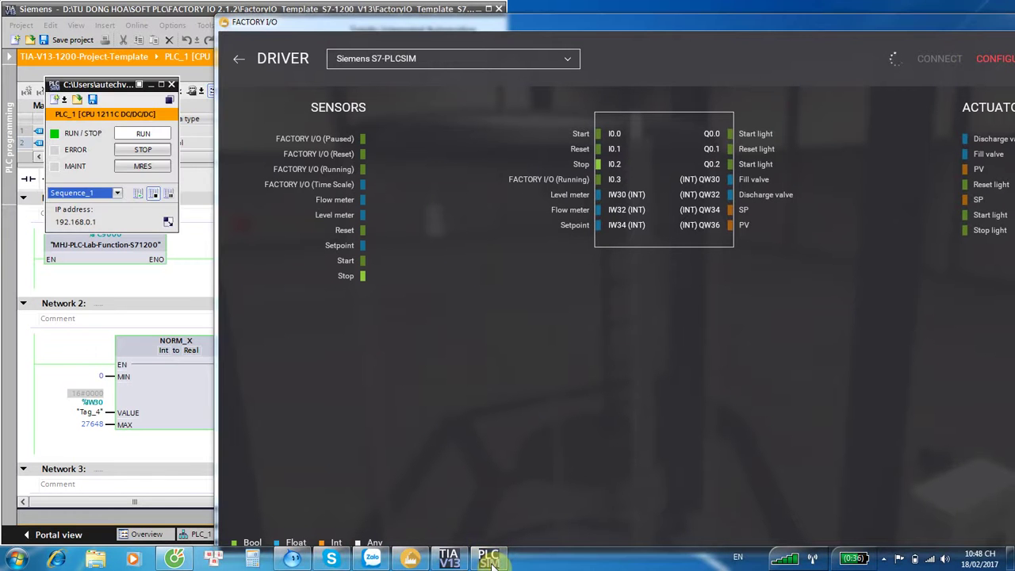
click(491, 560)
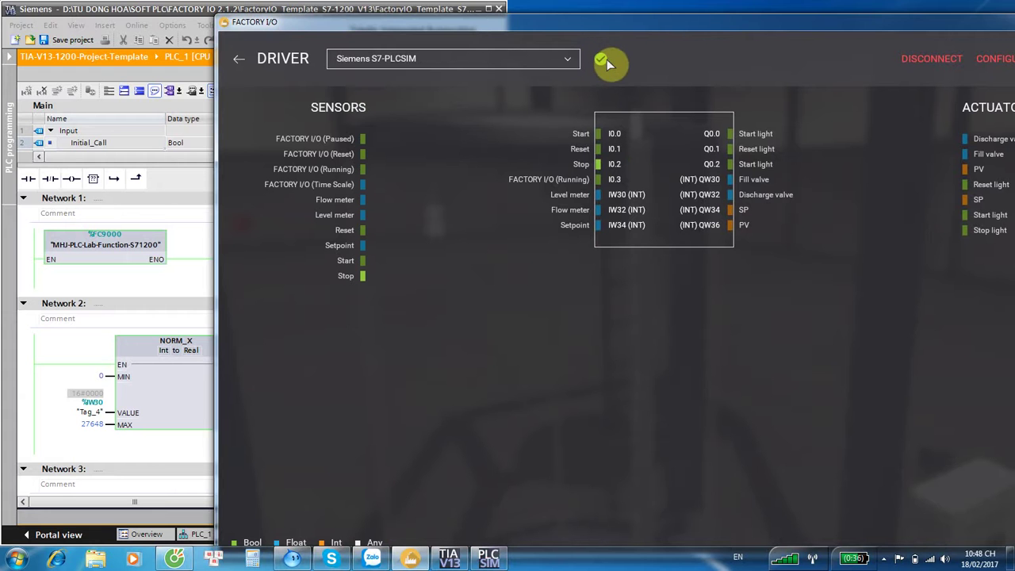
mouse_move(829, 35)
mouse_down()
mouse_move(804, 24)
mouse_move(689, 35)
mouse_up()
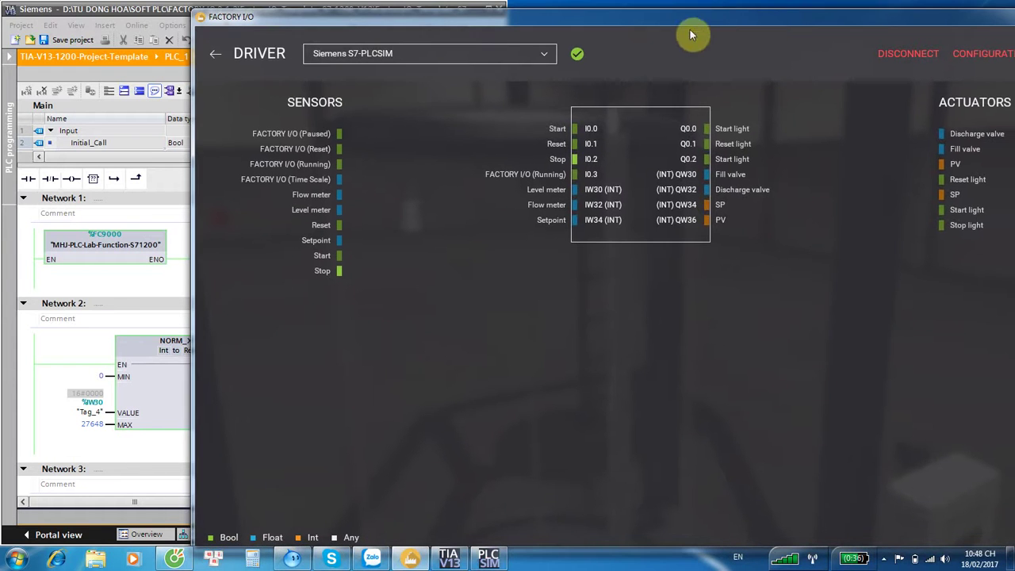
click(214, 53)
drag(324, 31, 426, 31)
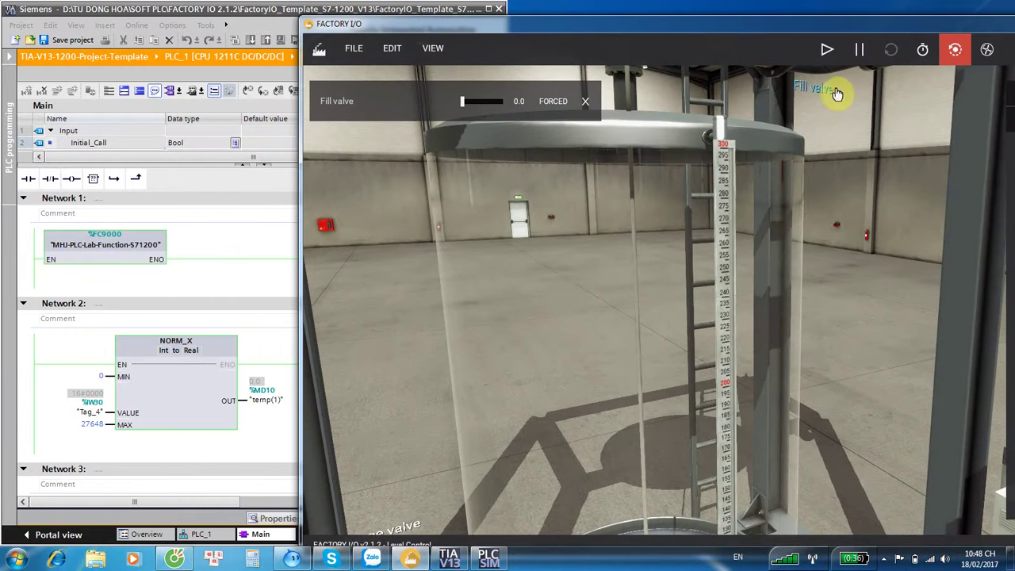
Start the simulation and bring TIA Portal's SCALE_X block into view as the tank fills
click(826, 51)
right_drag(644, 225, 631, 225)
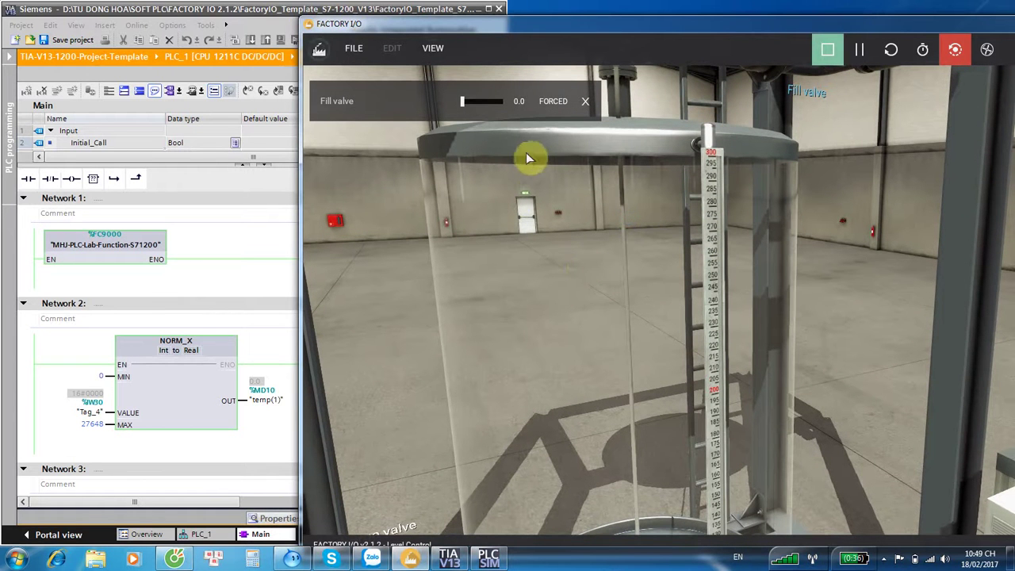
scroll(720, 126, down, 2)
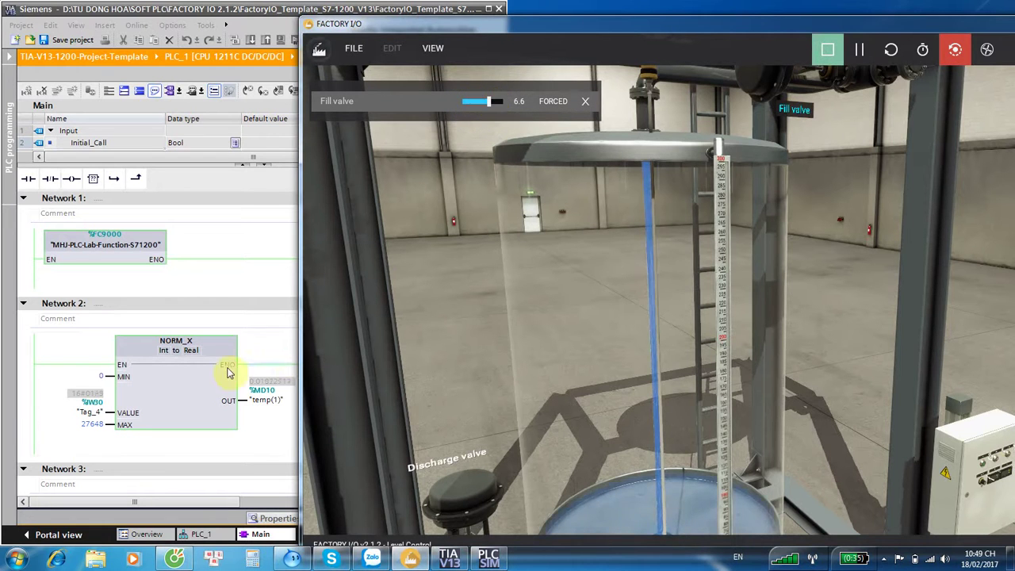
click(194, 397)
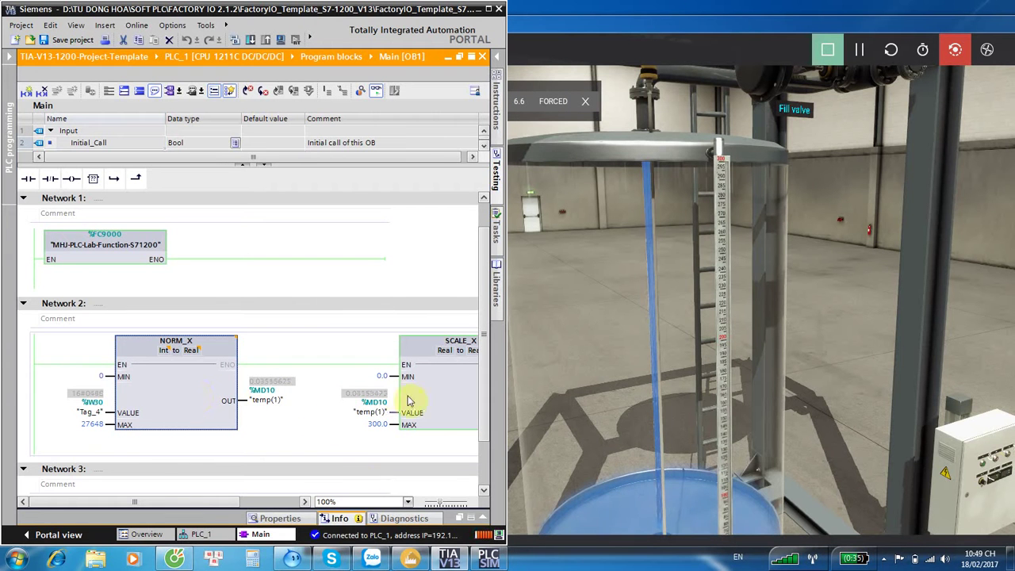
drag(225, 505, 252, 505)
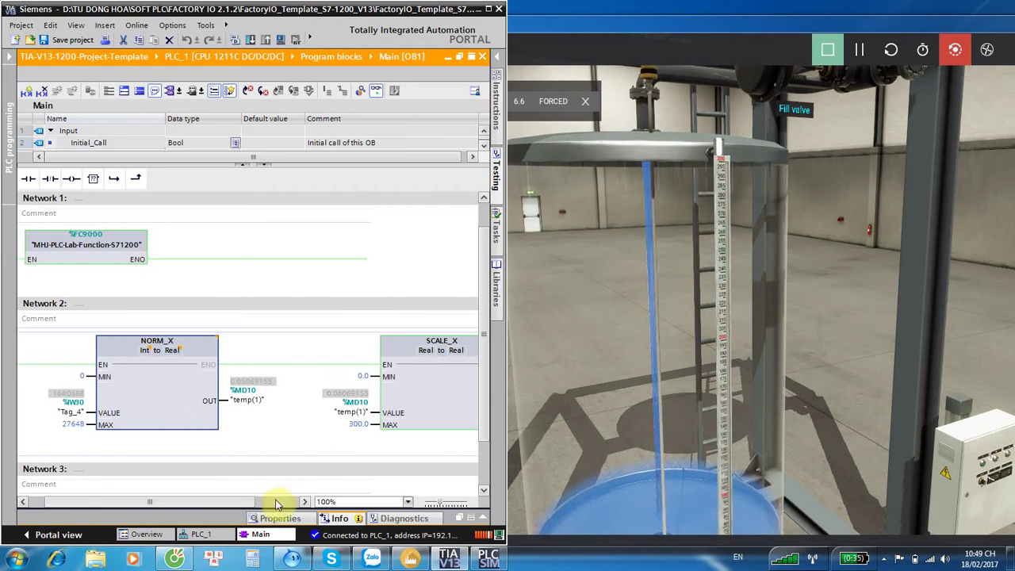
click(281, 502)
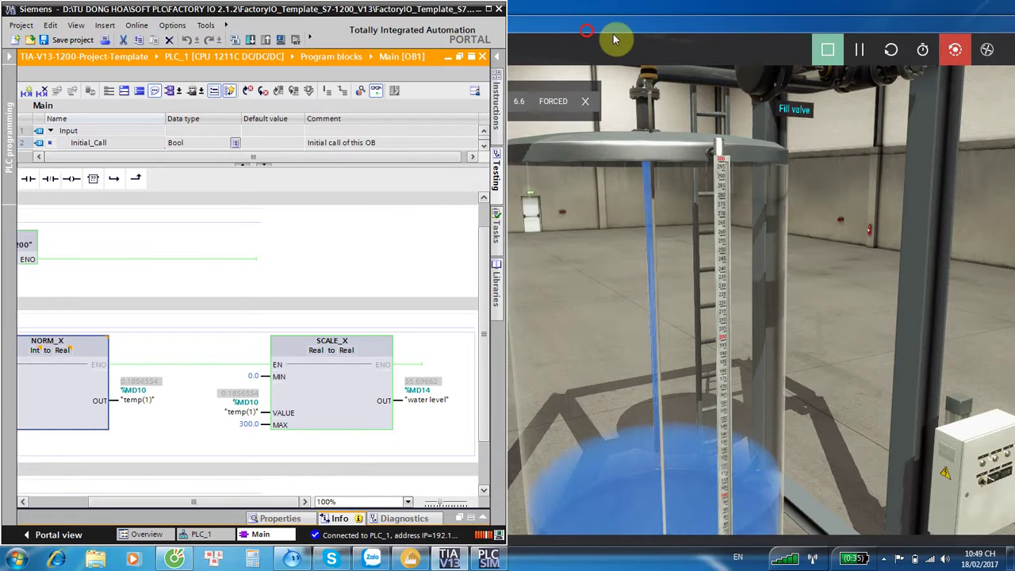
Close the fill valve to 0 and orbit the camera onto the level ruler
drag(593, 50, 661, 26)
scroll(630, 228, down, 5)
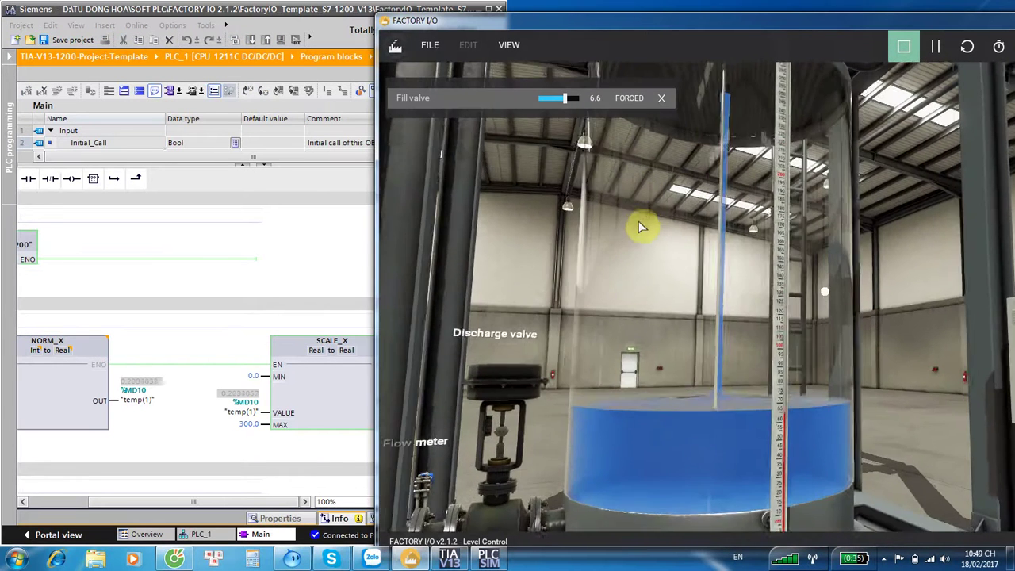
drag(564, 101, 528, 97)
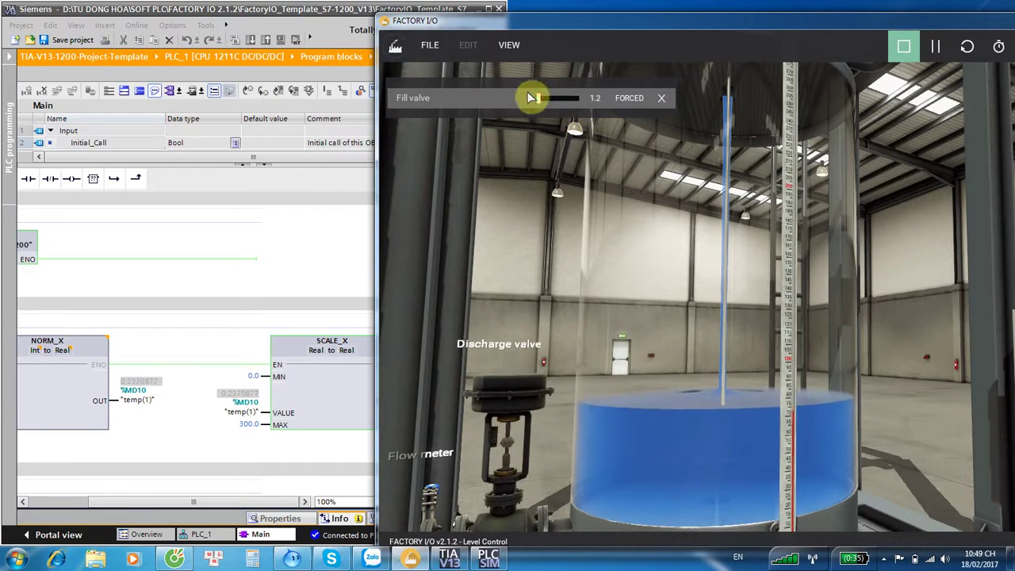
mouse_move(721, 361)
right_down()
mouse_move(652, 376)
mouse_move(657, 364)
mouse_move(675, 409)
mouse_move(641, 429)
right_up()
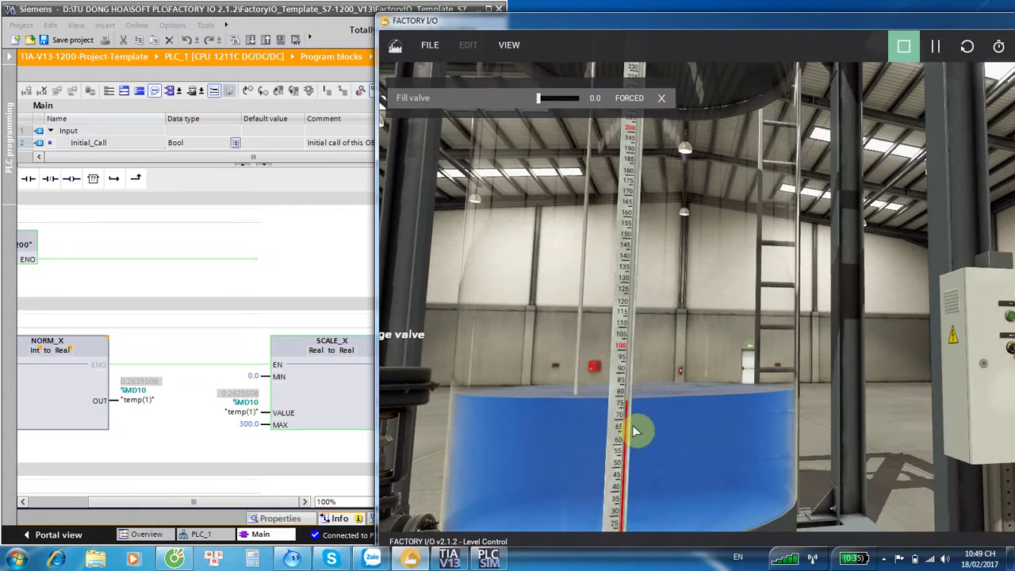
scroll(634, 430, up, 1)
scroll(633, 426, up, 1)
scroll(630, 422, up, 1)
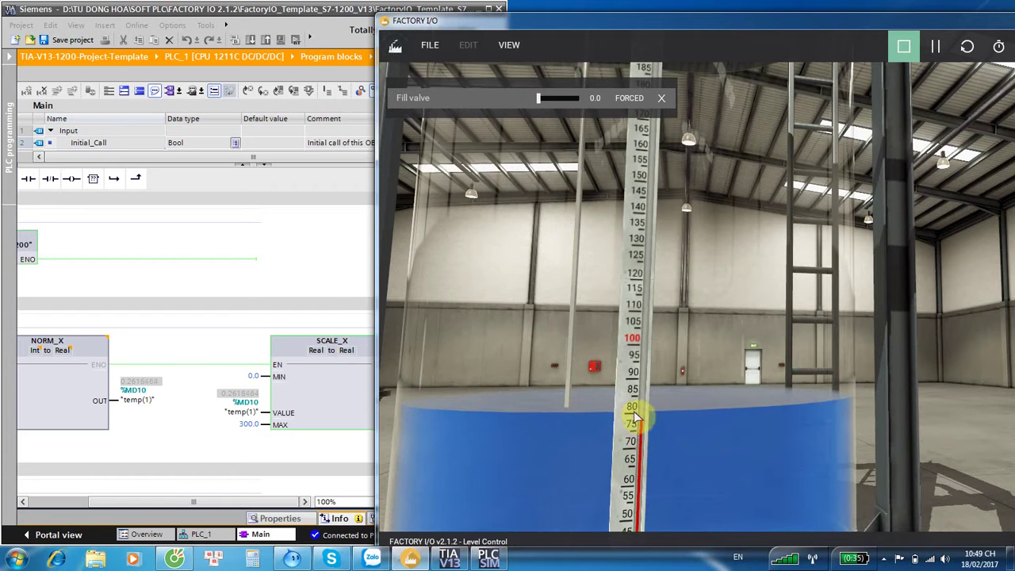
Compare TIA's water level of about 78.5 with the ruler reading near 78
click(325, 408)
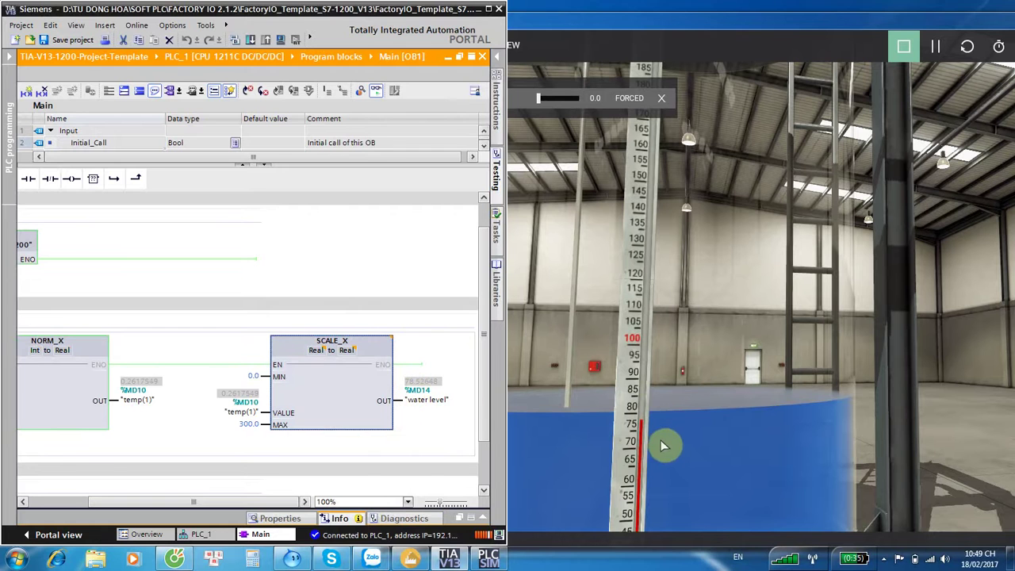
text(d)
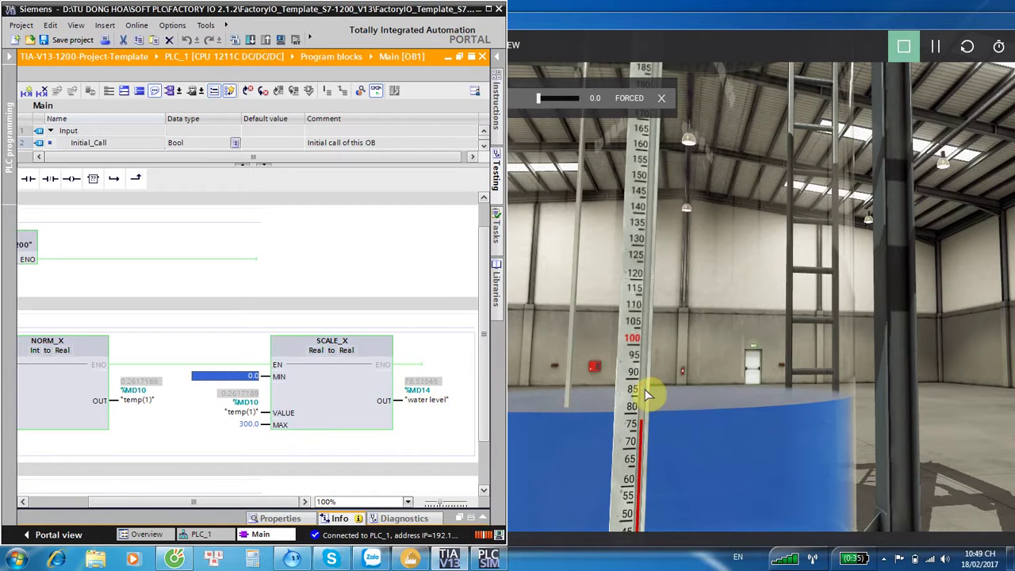
click(638, 412)
Tile Factory IO on the right half and TIA Portal on the left
drag(344, 12, 328, 17)
drag(539, 22, 560, 22)
drag(713, 16, 1014, 24)
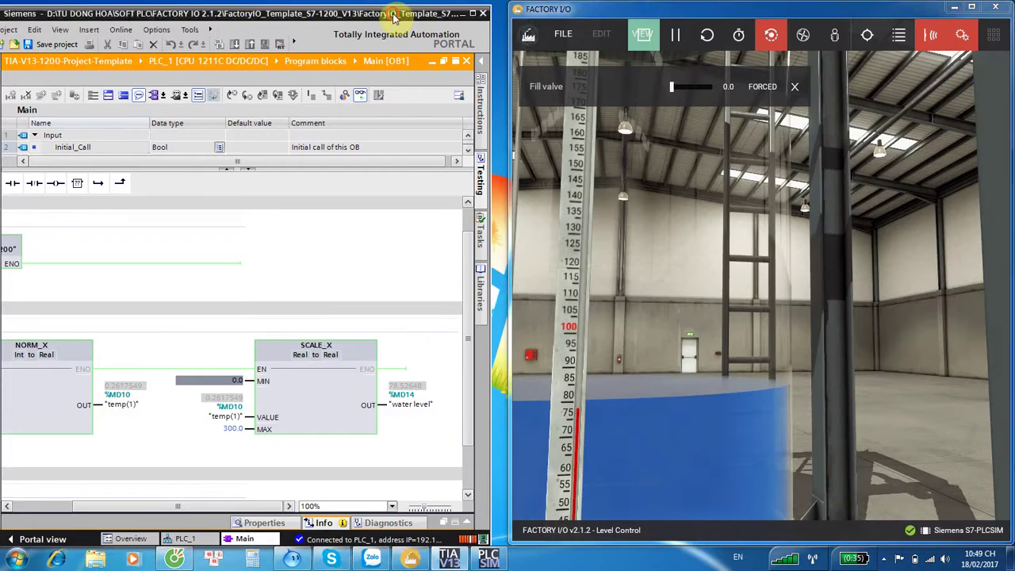
mouse_move(400, 6)
mouse_down()
mouse_move(51, 7)
mouse_move(0, 29)
mouse_up()
click(648, 190)
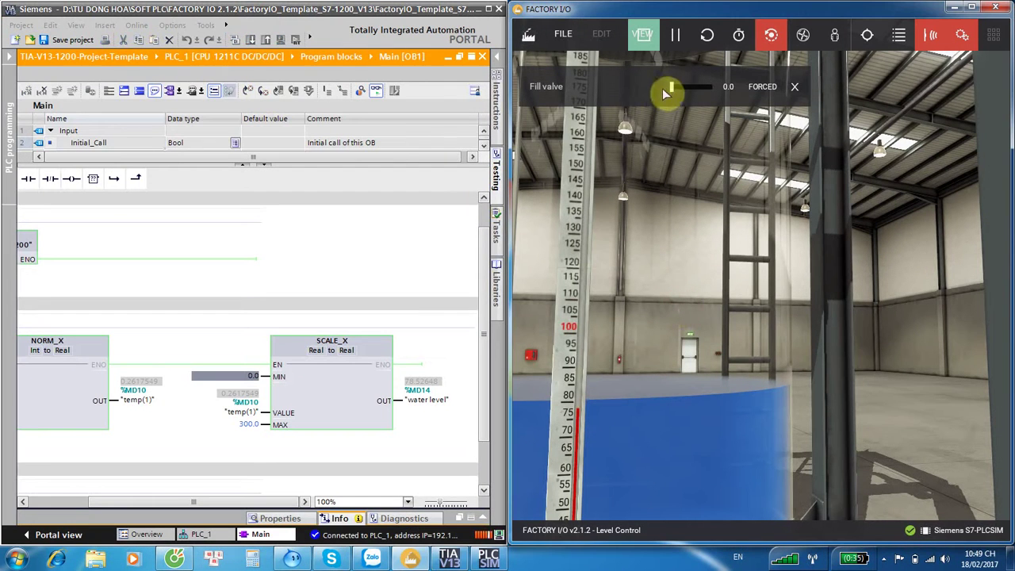
Move the camera toward the level ruler and set the fill valve to 3.0
middle_drag(642, 141, 673, 89)
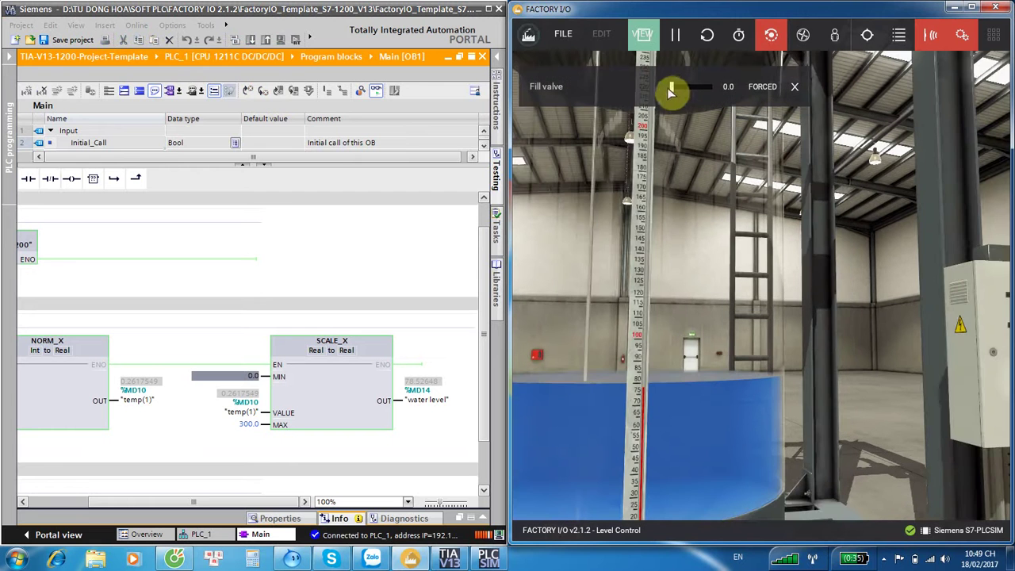
drag(673, 89, 685, 90)
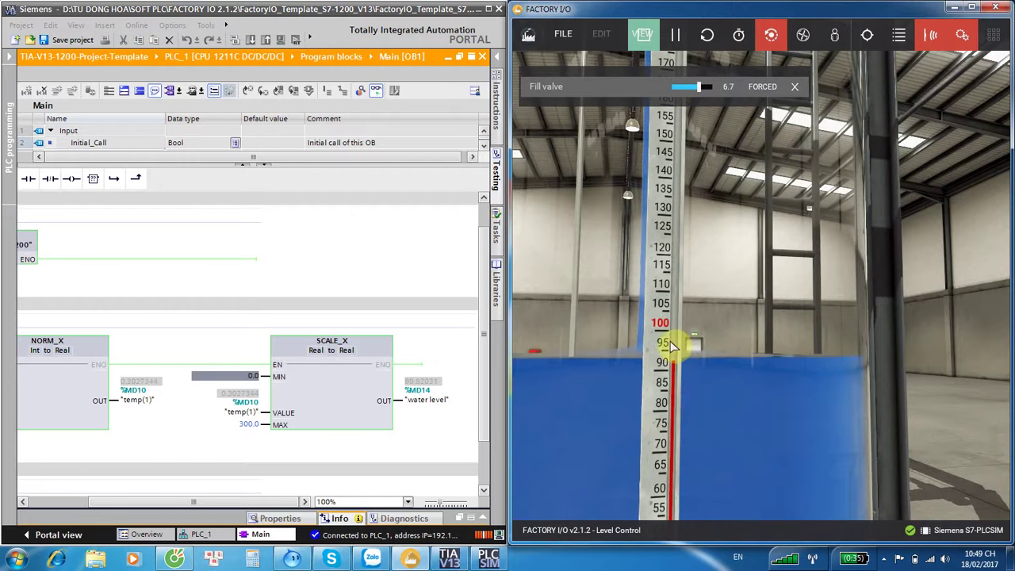
mouse_move(699, 86)
mouse_down()
mouse_move(680, 86)
mouse_move(418, 440)
mouse_up()
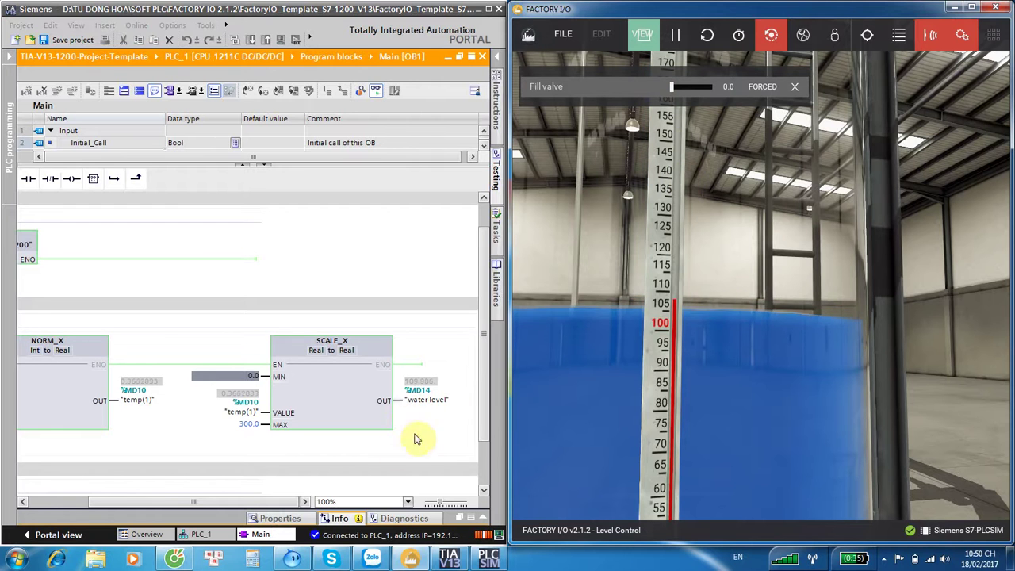
Abandon a SCALE_X MIN edit so it stays 0.0, then compare the level readings
click(366, 392)
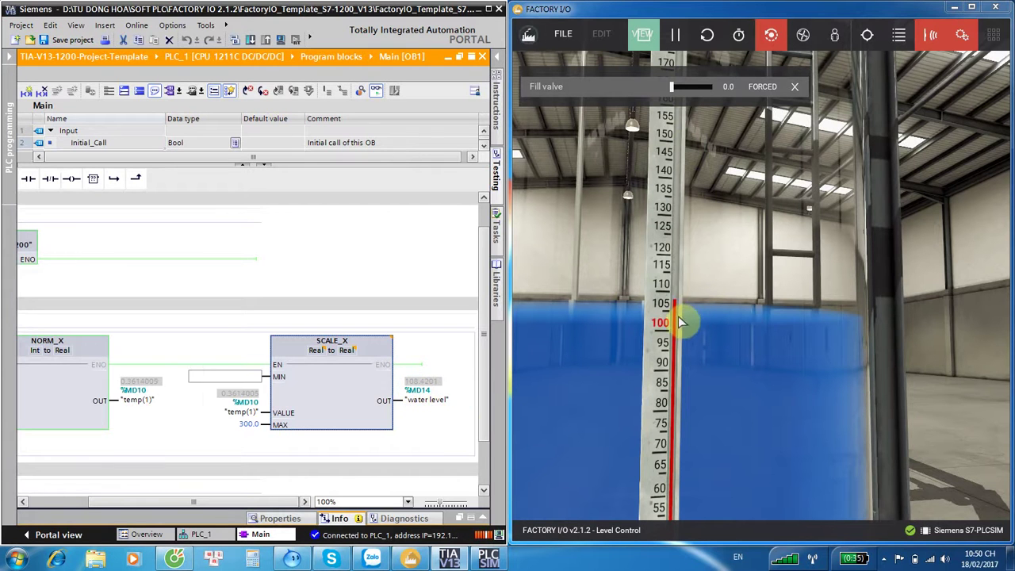
text(w)
click(351, 392)
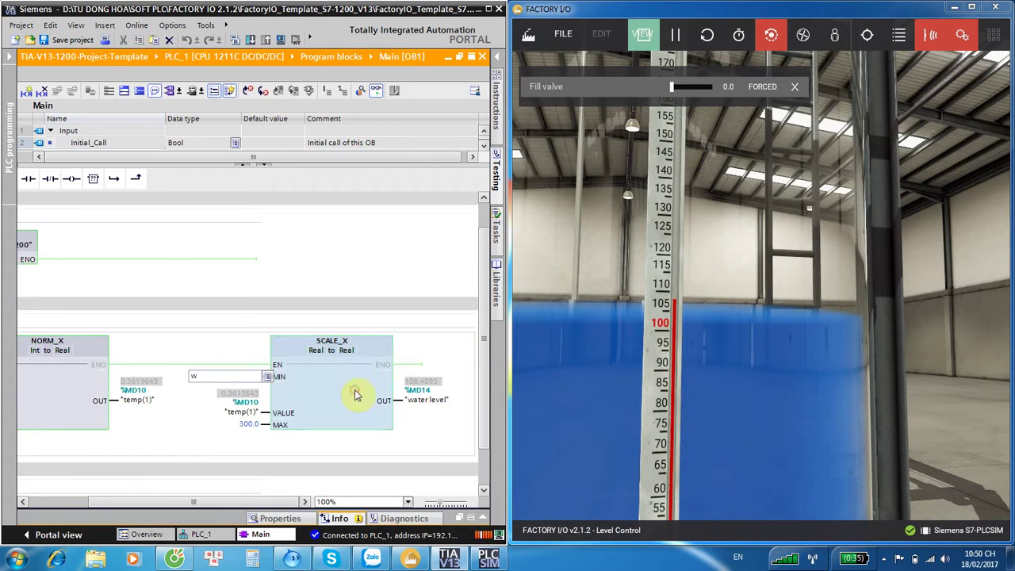
click(346, 402)
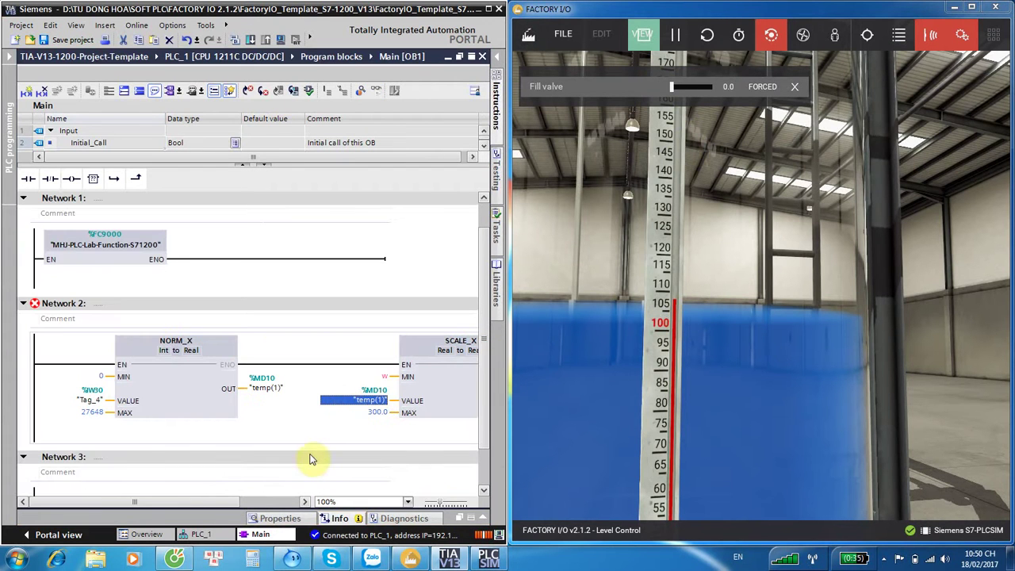
text(0)
click(212, 501)
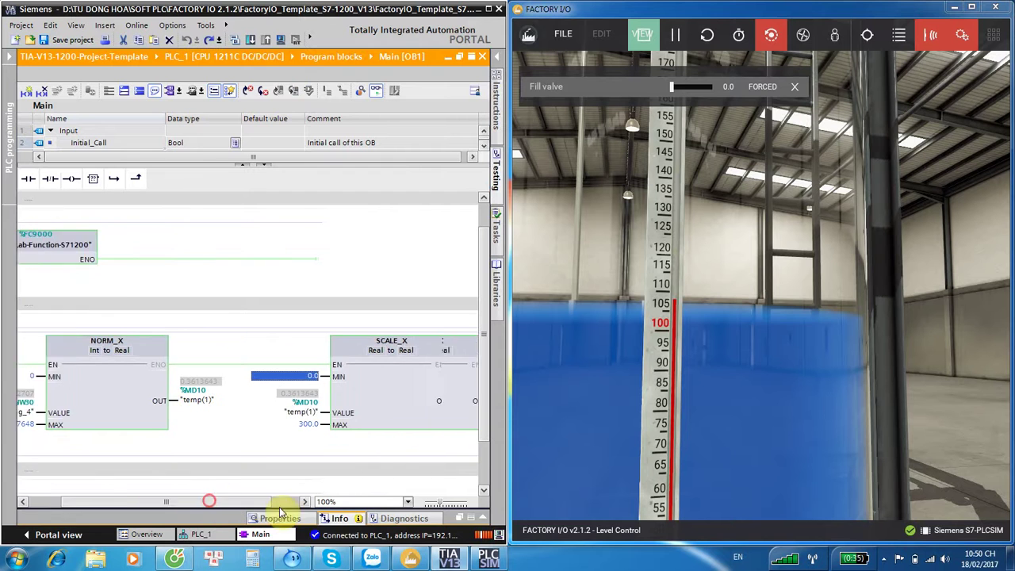
click(328, 422)
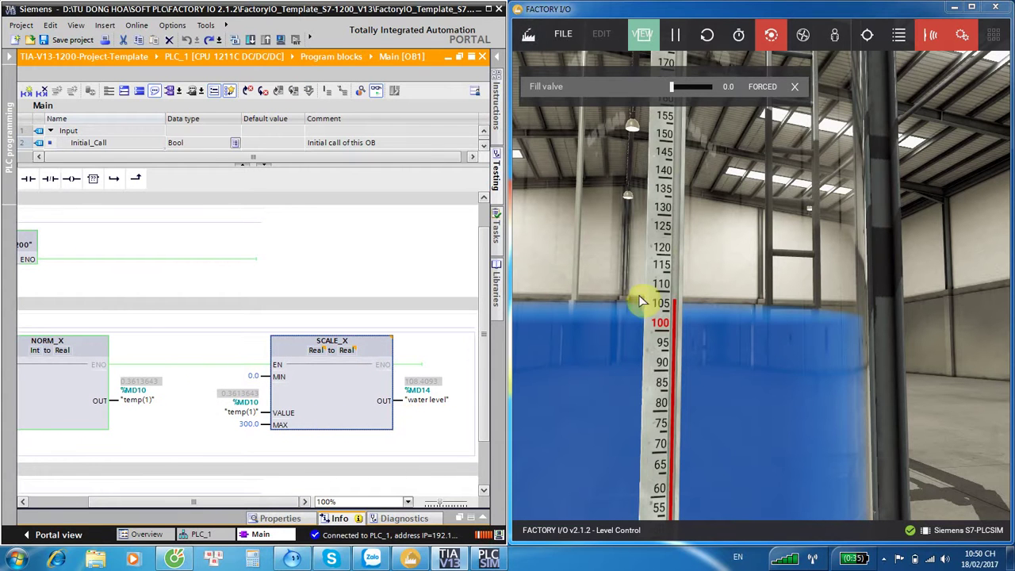
click(718, 263)
Orbit the view past the control panel and back to the tank and gauge
scroll(718, 263, down, 3)
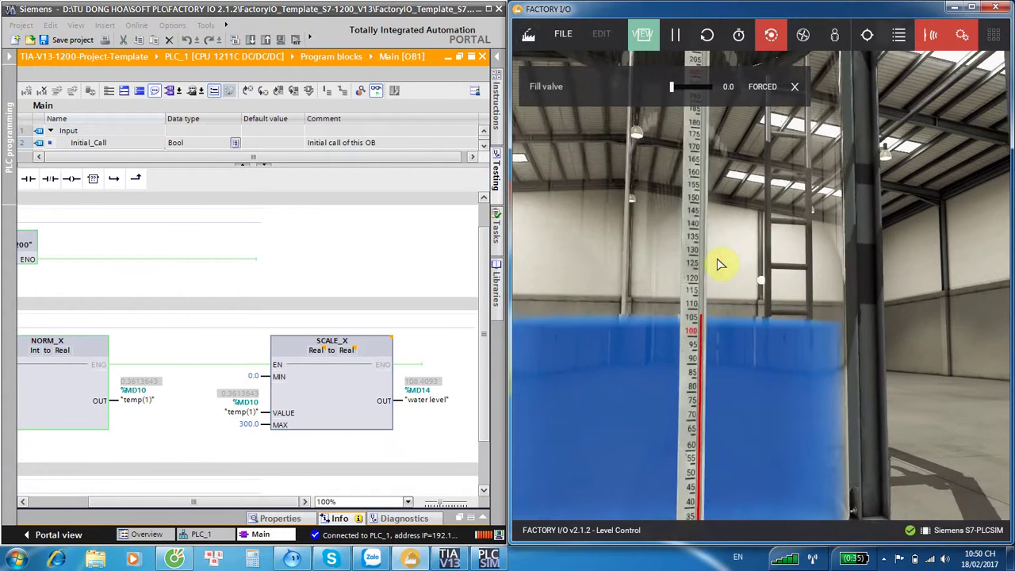
mouse_move(687, 293)
right_down()
mouse_move(628, 297)
mouse_move(767, 337)
right_up()
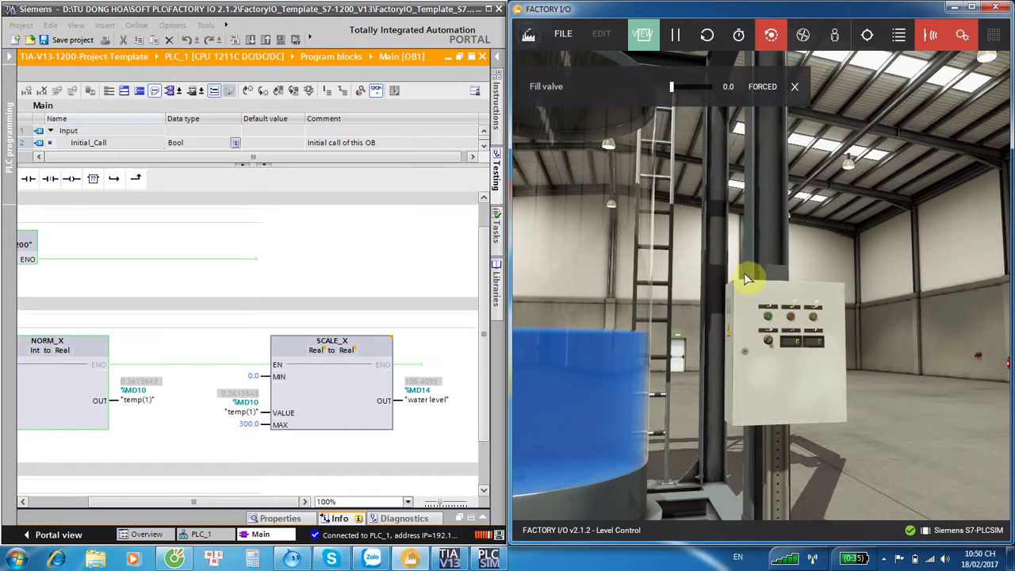
right_drag(735, 271, 607, 120)
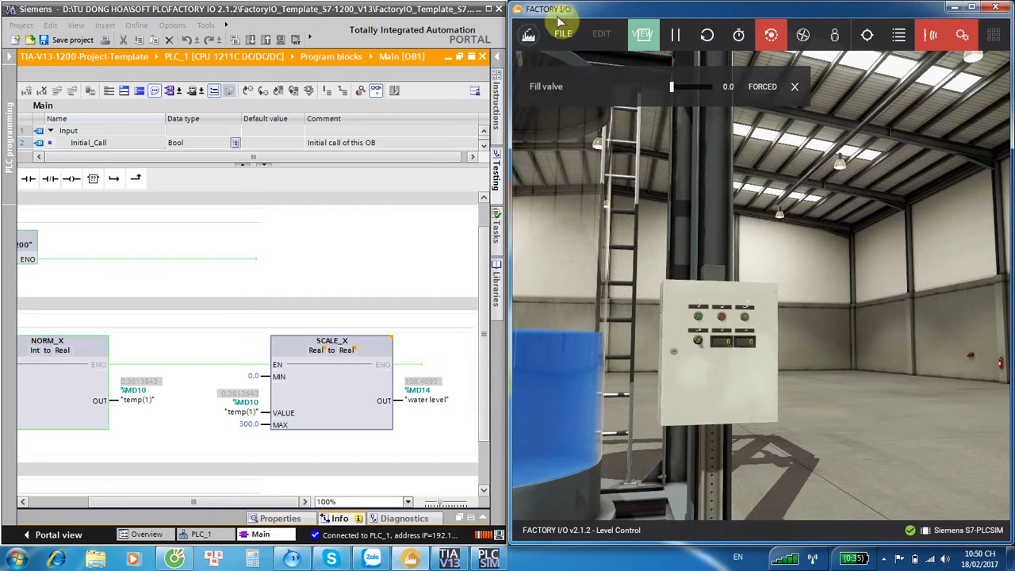
mouse_move(616, 222)
right_down()
mouse_move(612, 210)
mouse_move(634, 230)
mouse_move(627, 233)
right_up()
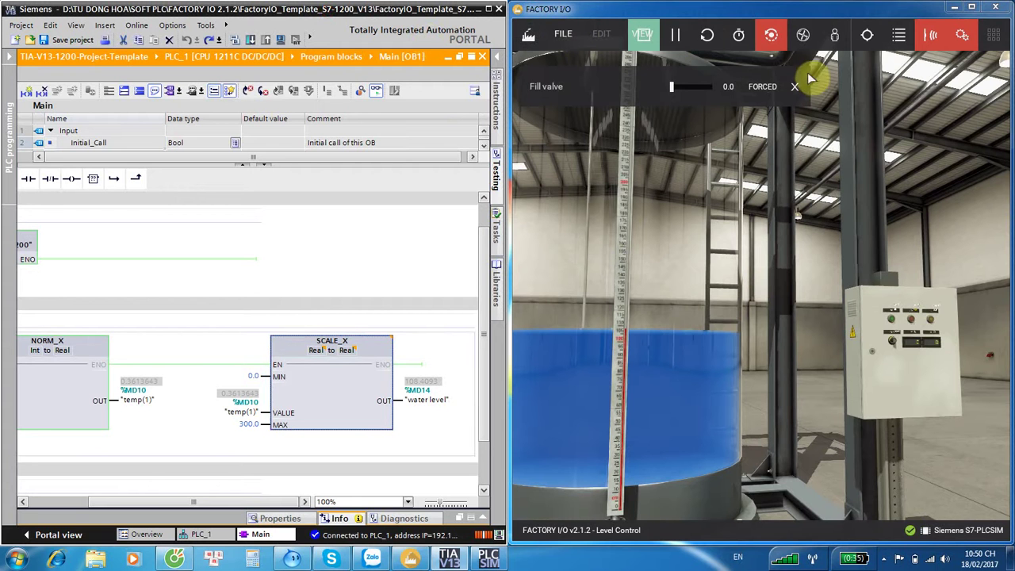
Enlarge the Factory IO window and stop and reset the simulation
drag(704, 18, 702, 23)
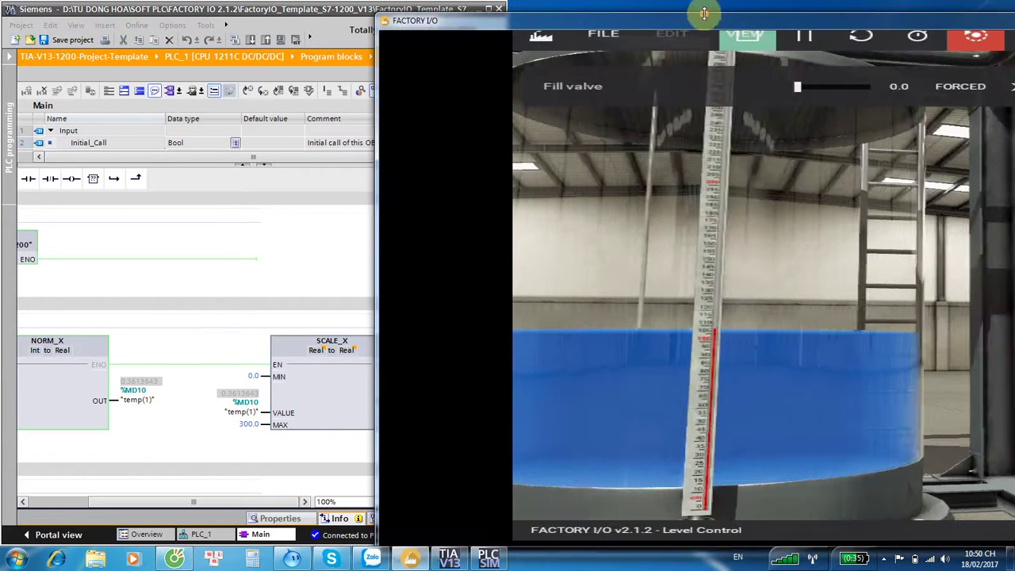
click(916, 49)
click(429, 45)
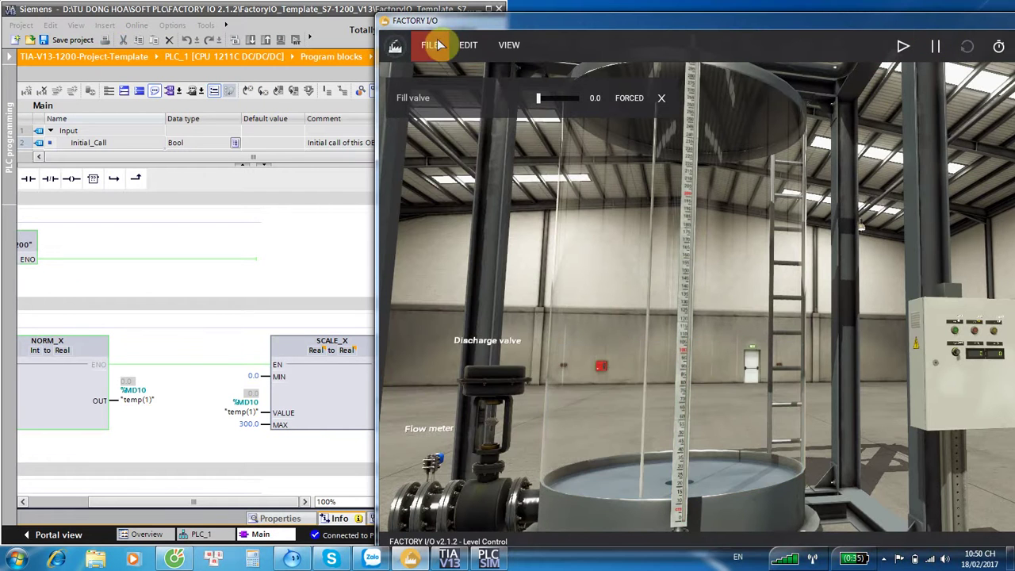
Review the PLCSIM driver's Start (I0.0) and Start light (Q0.0) mappings, then return to the scene
click(452, 169)
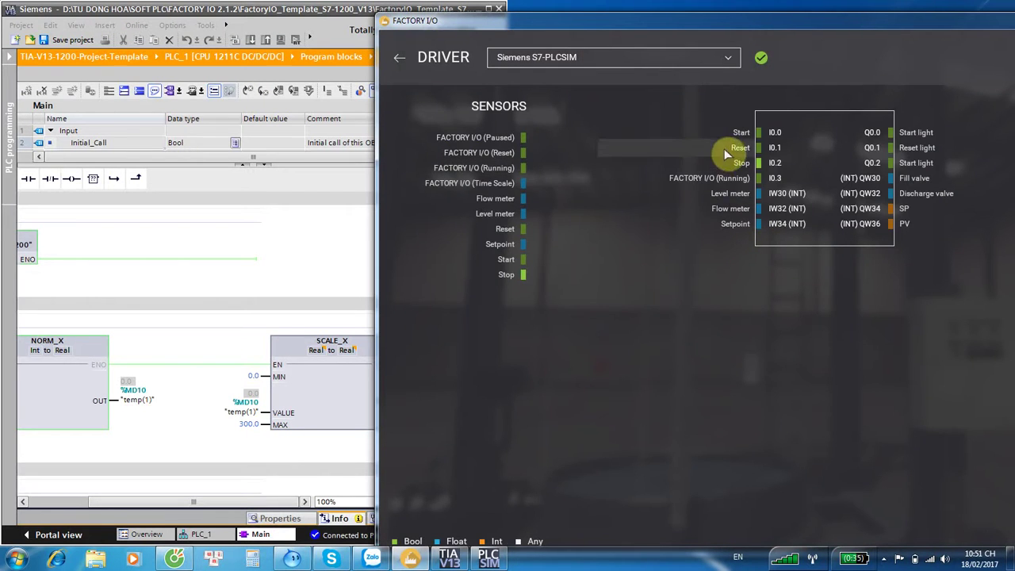
drag(740, 133, 710, 151)
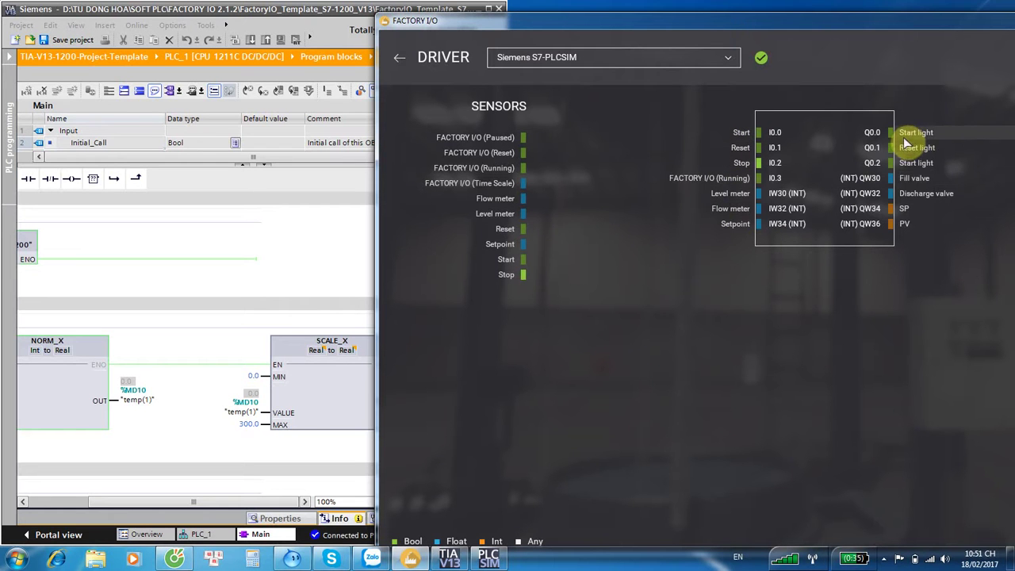
mouse_move(902, 139)
mouse_down()
mouse_move(732, 140)
mouse_move(774, 139)
mouse_up()
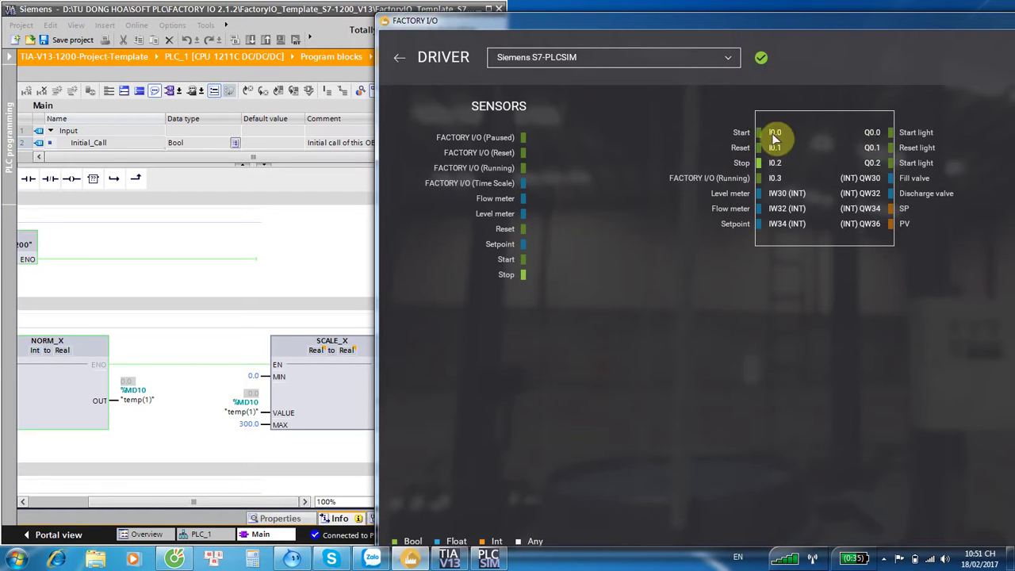
click(403, 62)
Take TIA Portal offline from the simulated PLC and maximize its window
click(364, 107)
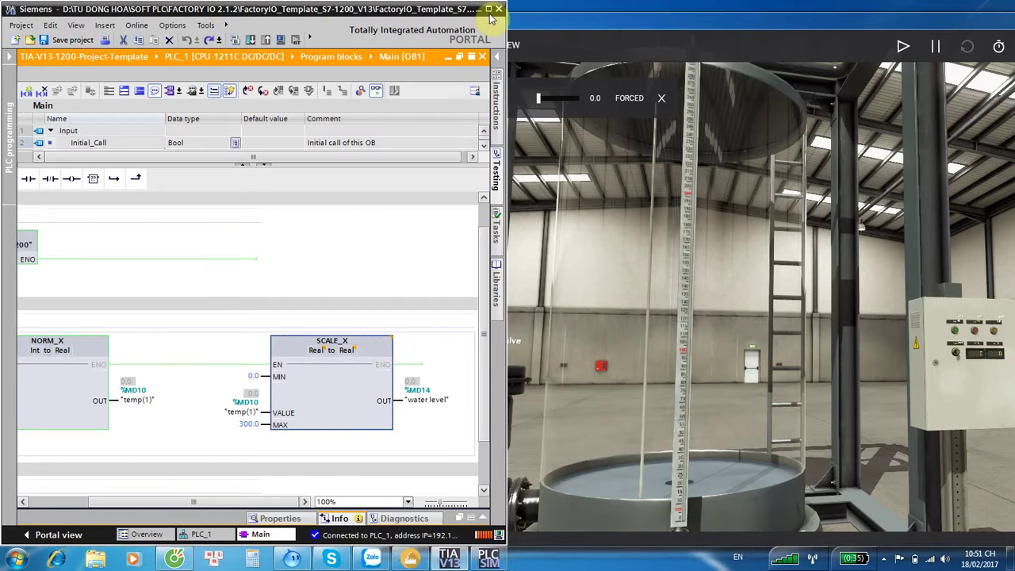
click(377, 92)
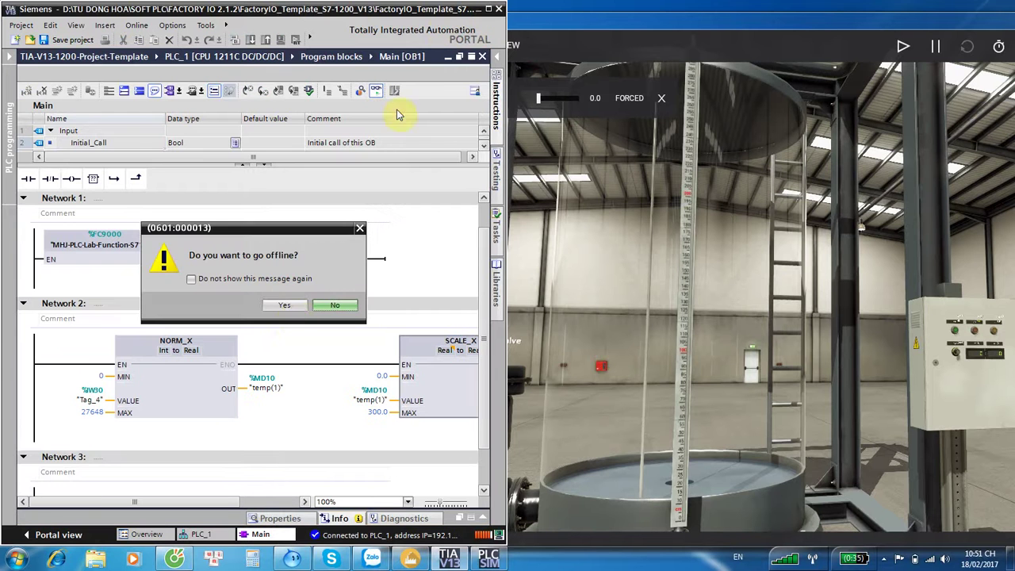
click(286, 305)
click(485, 9)
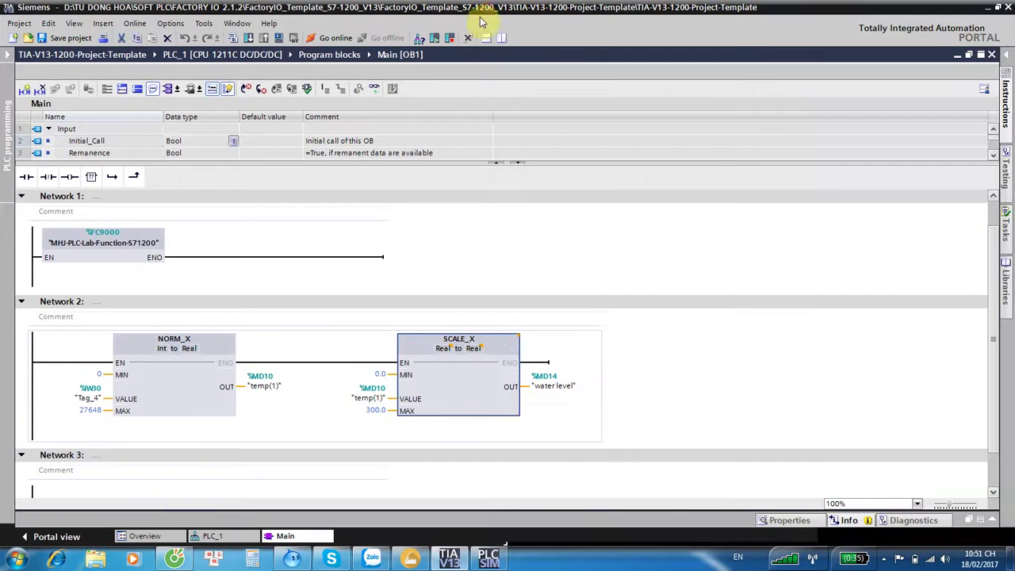
scroll(190, 428, down, 1)
Add a normally open contact 'start' and an output coil 'light' to Network 3
click(67, 466)
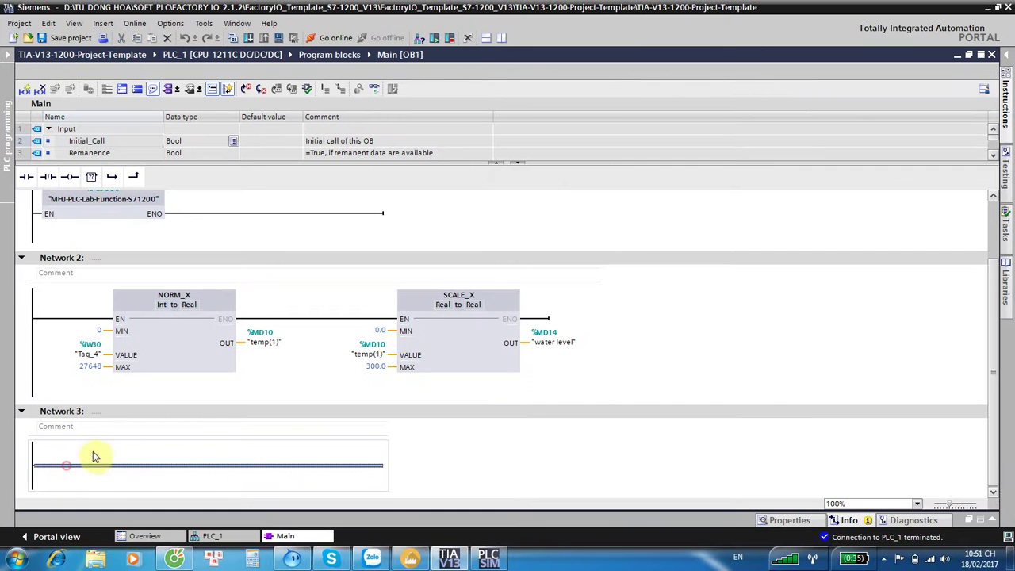
drag(70, 176, 68, 465)
text(start)
double_click(70, 458)
click(299, 477)
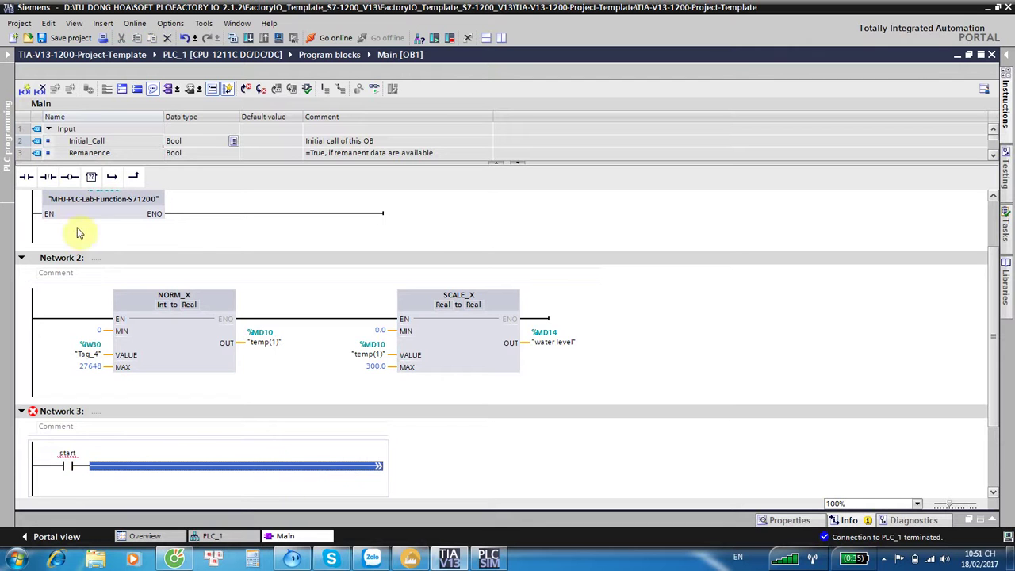
click(69, 176)
click(351, 455)
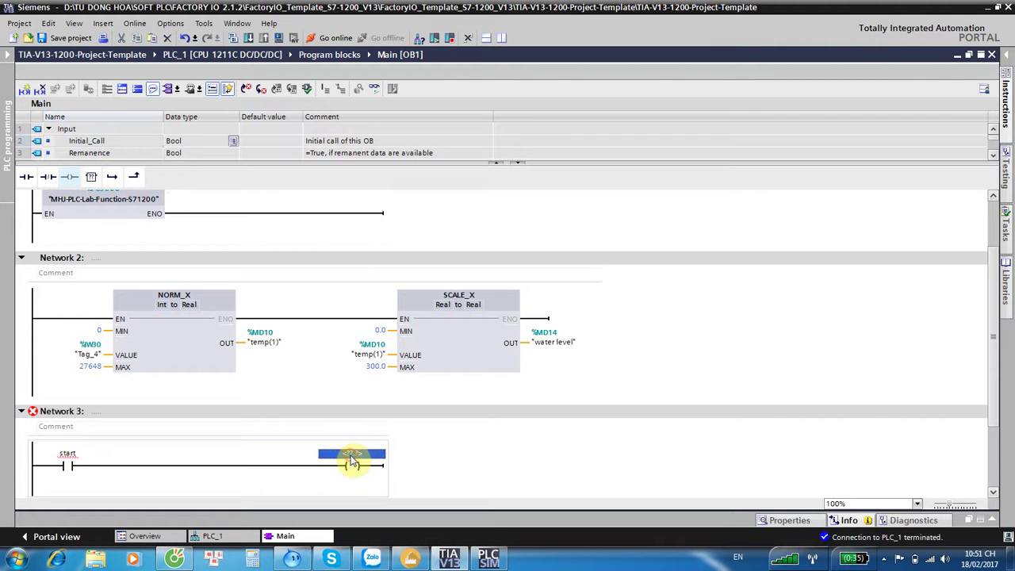
text(light)
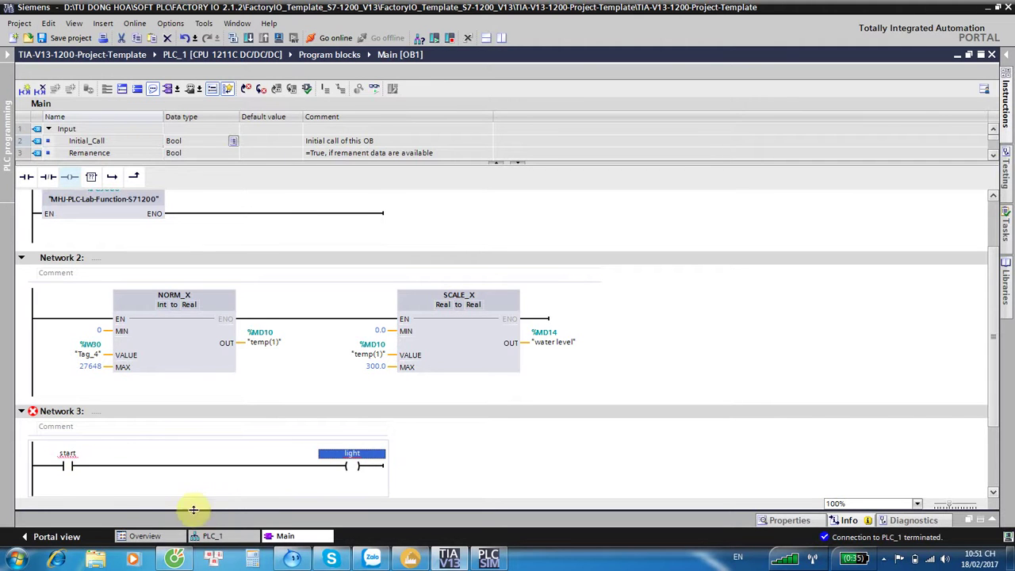
Define the tags start at %I0.0 and light at %Q0.0
click(67, 457)
right_click(69, 458)
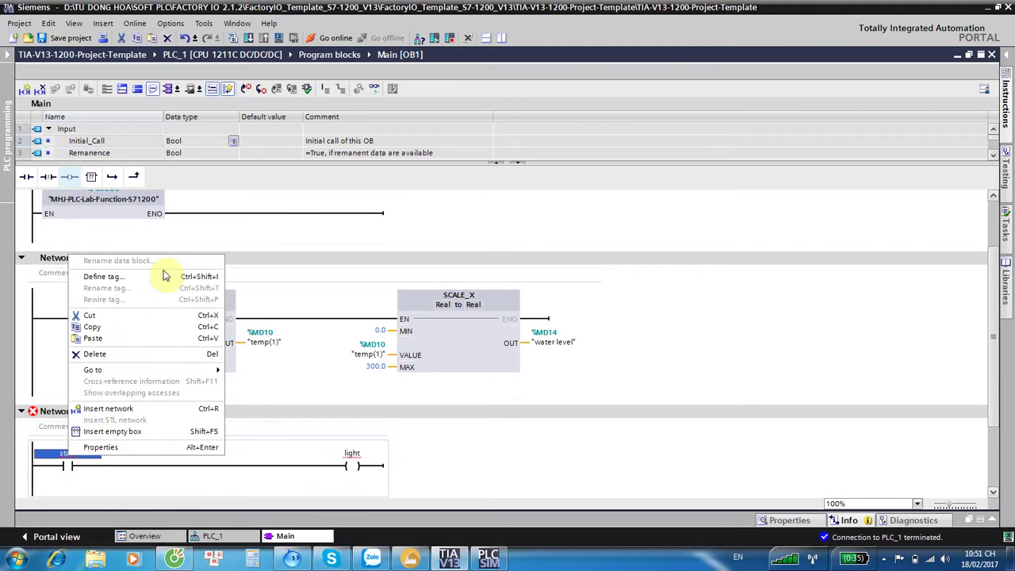
click(111, 276)
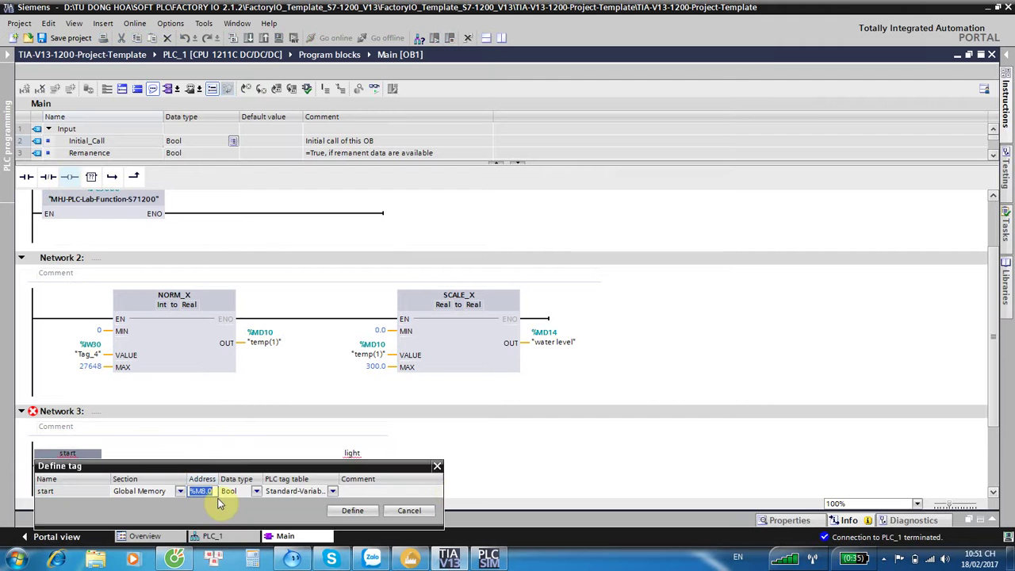
key(Return)
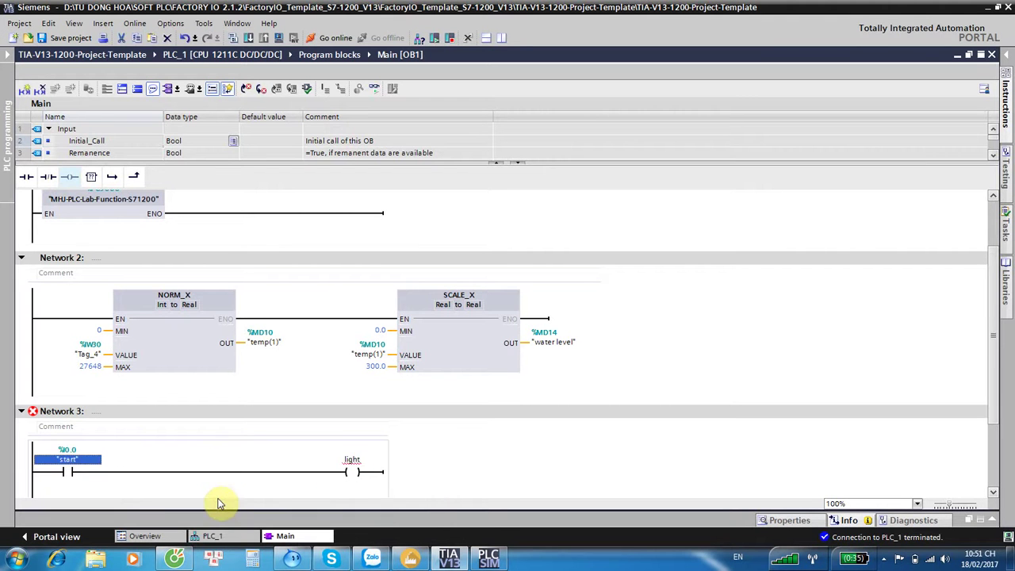
right_click(349, 465)
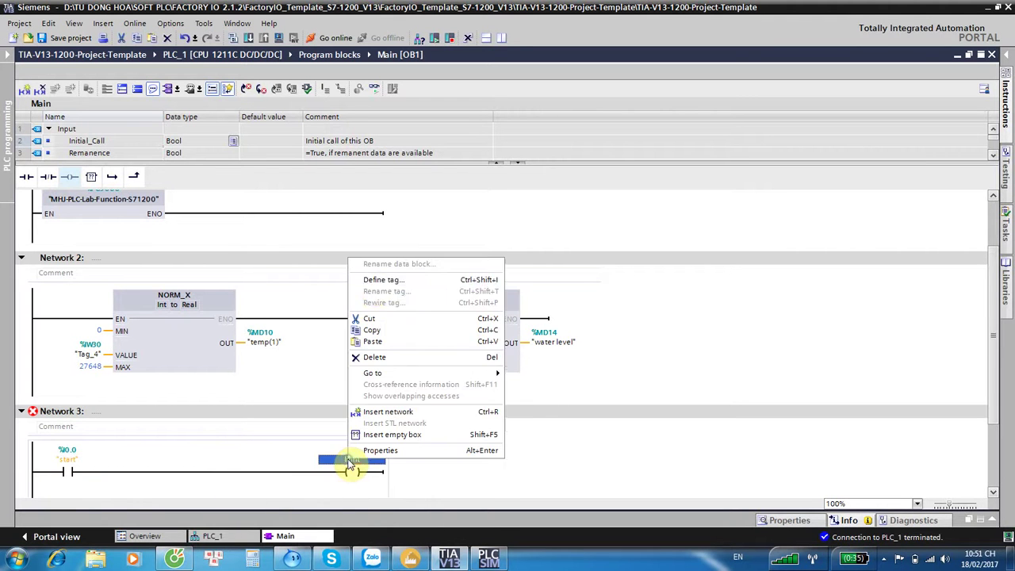
click(375, 290)
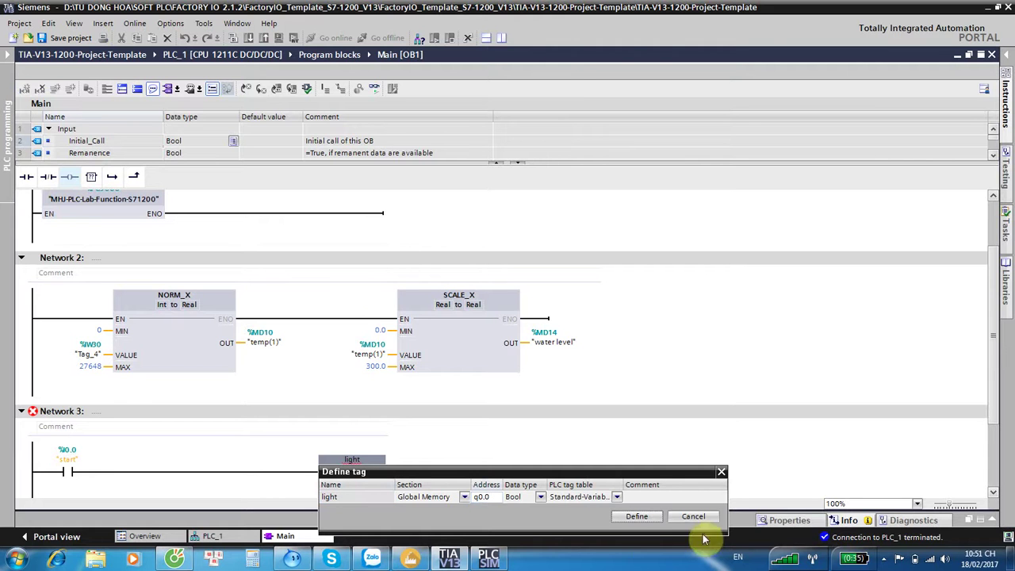
click(638, 517)
click(496, 415)
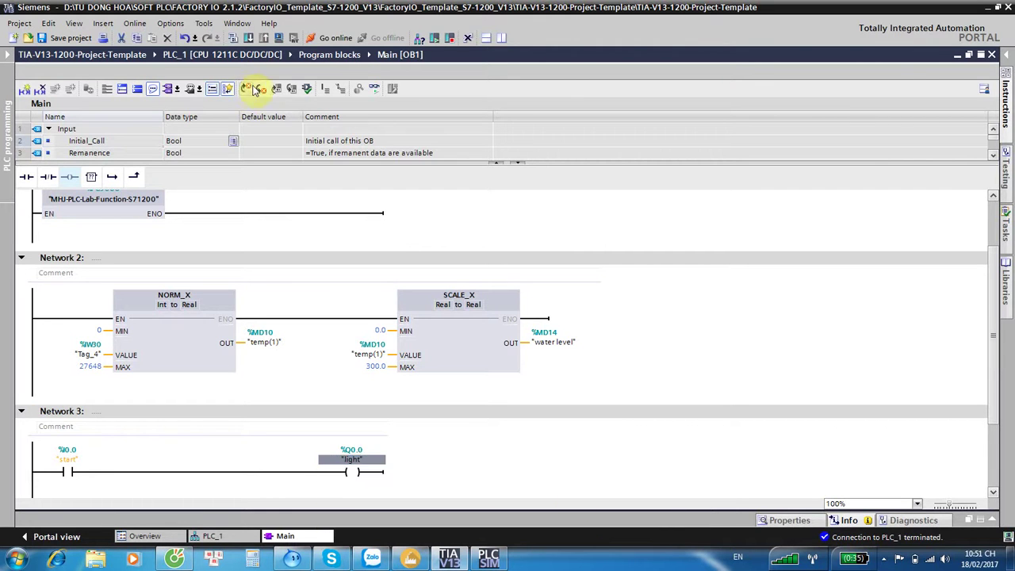
Download the program to the PLC and switch the CPU to RUN
click(247, 39)
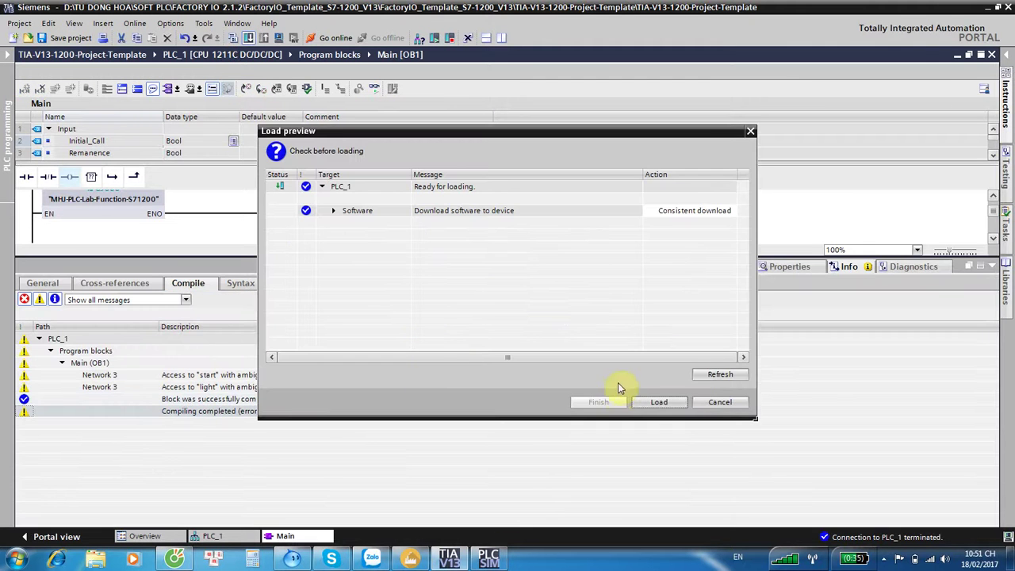
click(656, 402)
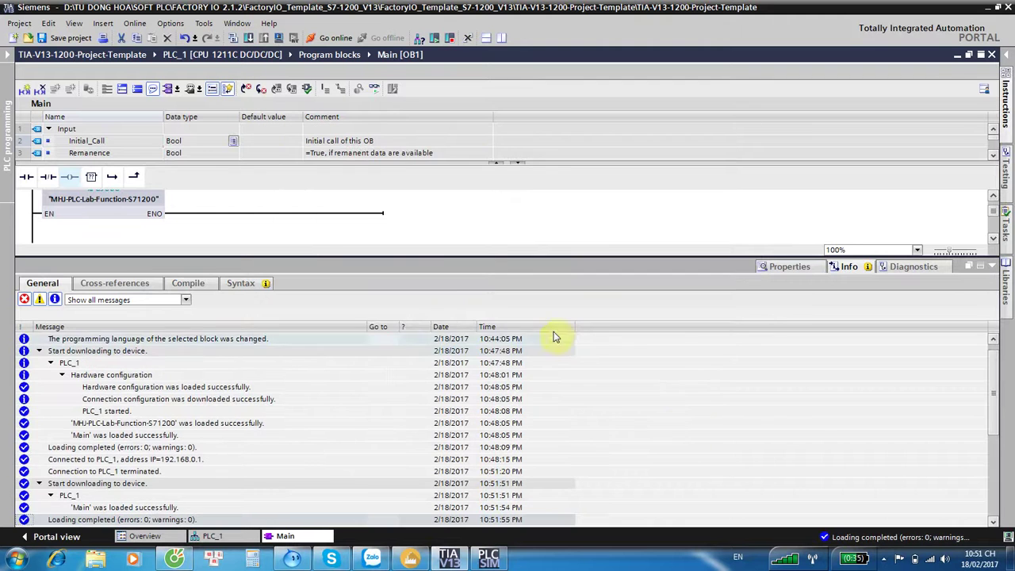
click(988, 270)
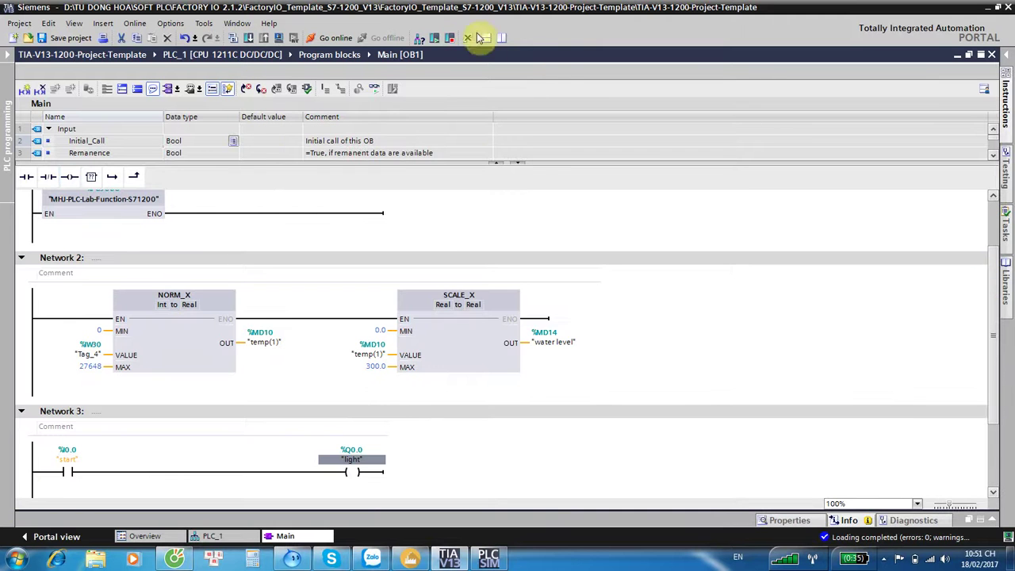
click(434, 38)
click(544, 299)
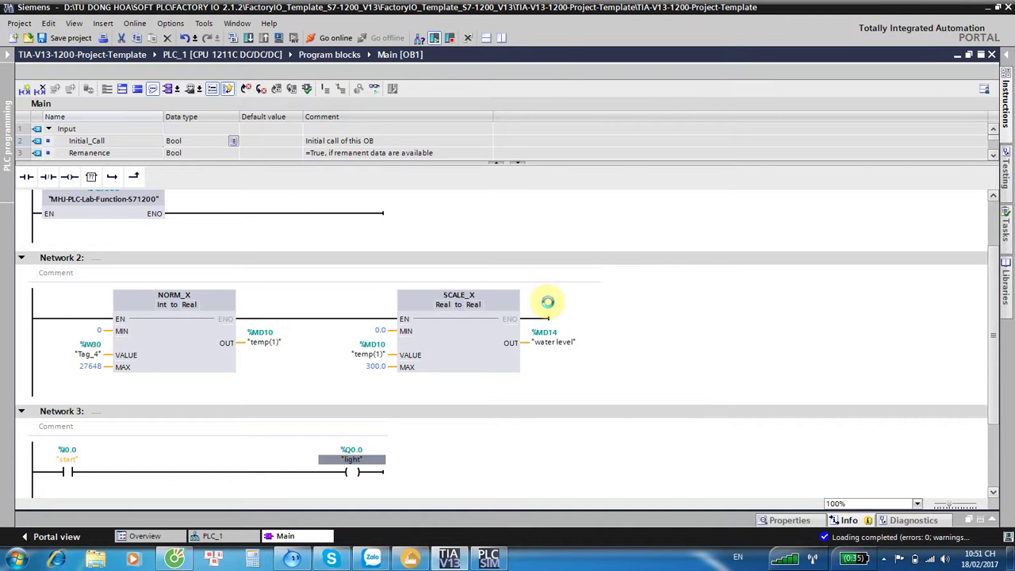
Monitor Network 3 online, run the Level Control scene, and face its control panel
click(999, 14)
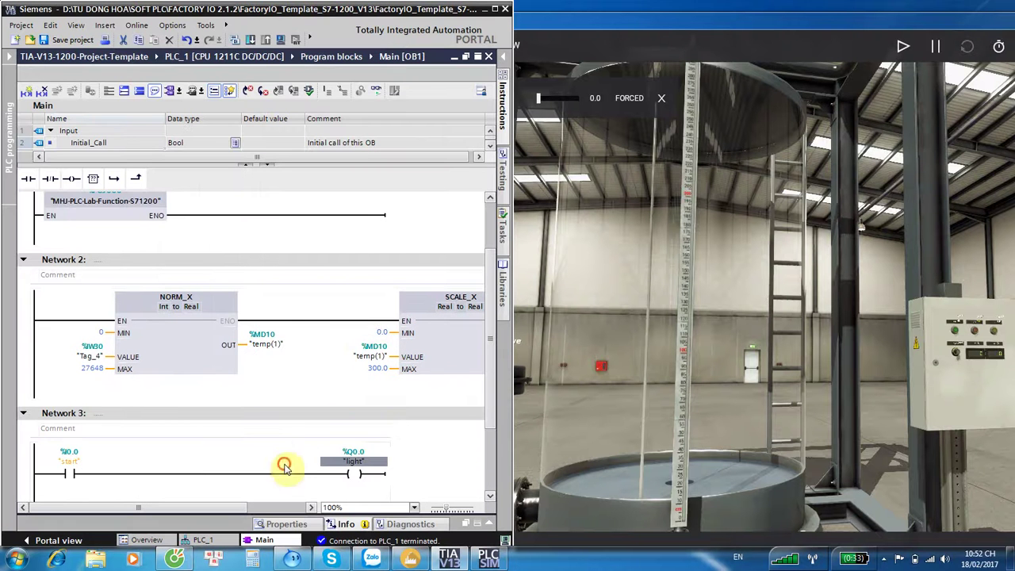
scroll(449, 339, down, 2)
click(378, 93)
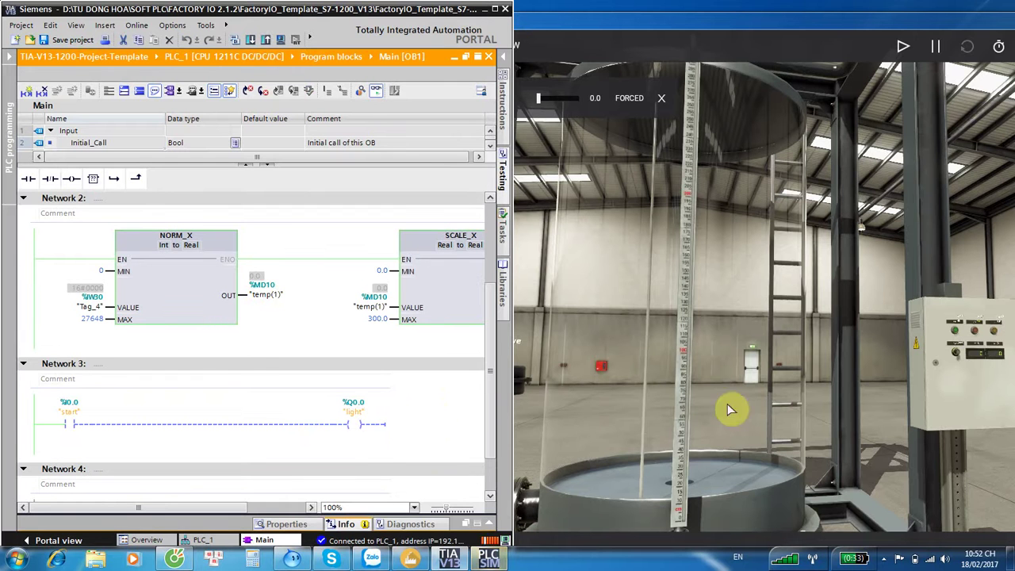
click(777, 377)
click(901, 46)
right_drag(814, 324, 639, 305)
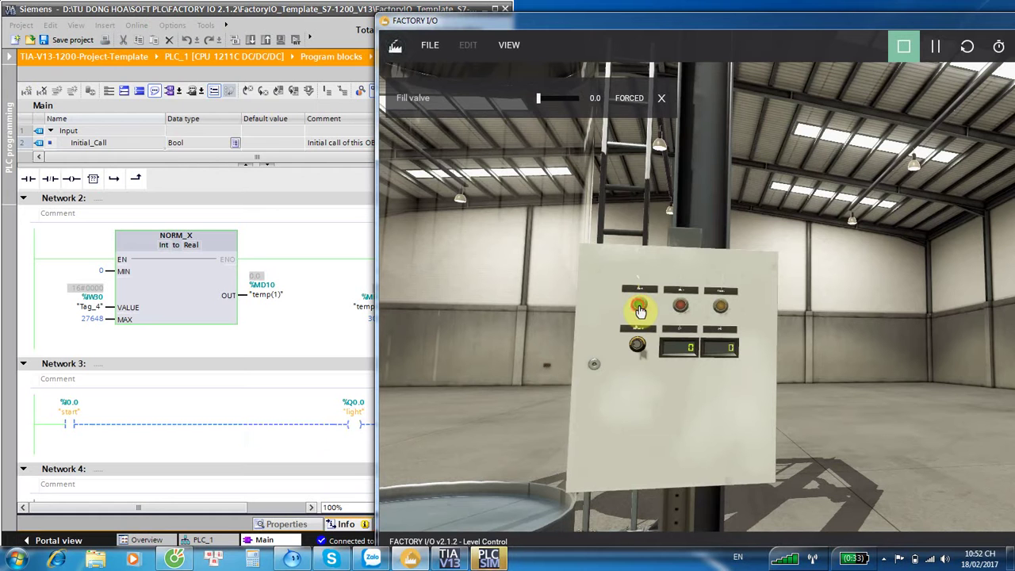
Reassign the Start light actuator to output Q0.1 in the PLCSIM driver
click(432, 45)
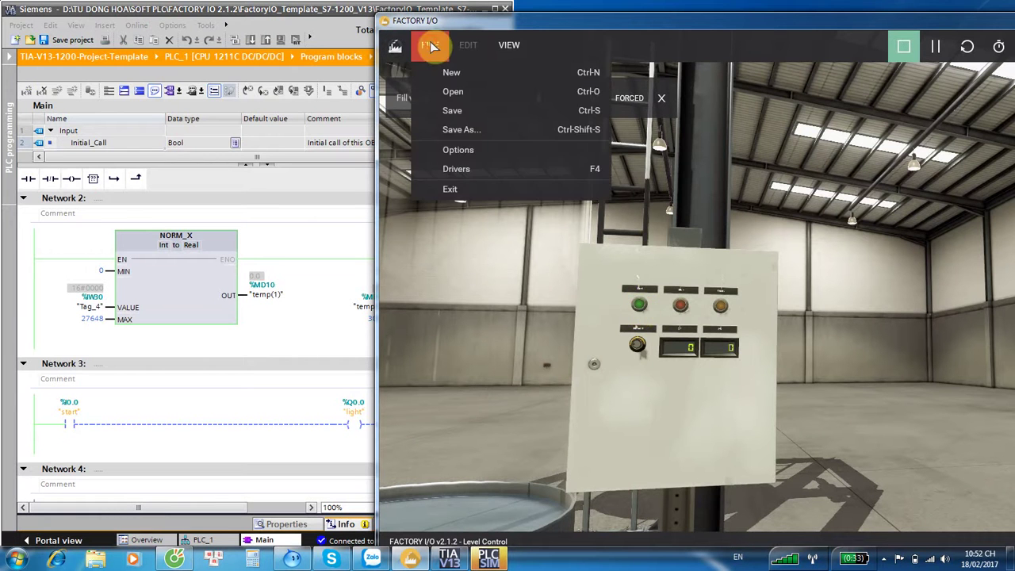
click(456, 170)
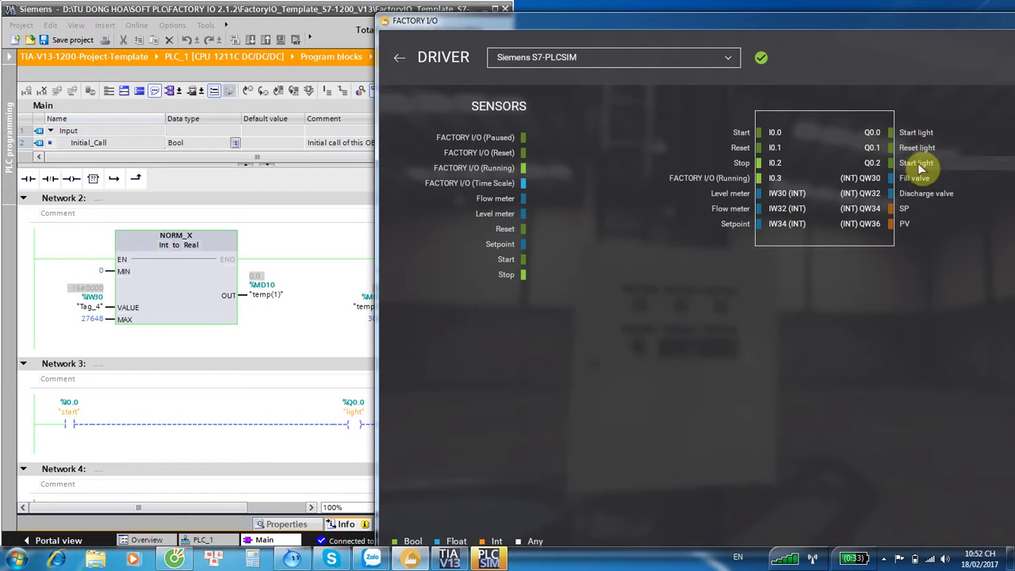
drag(918, 135, 924, 139)
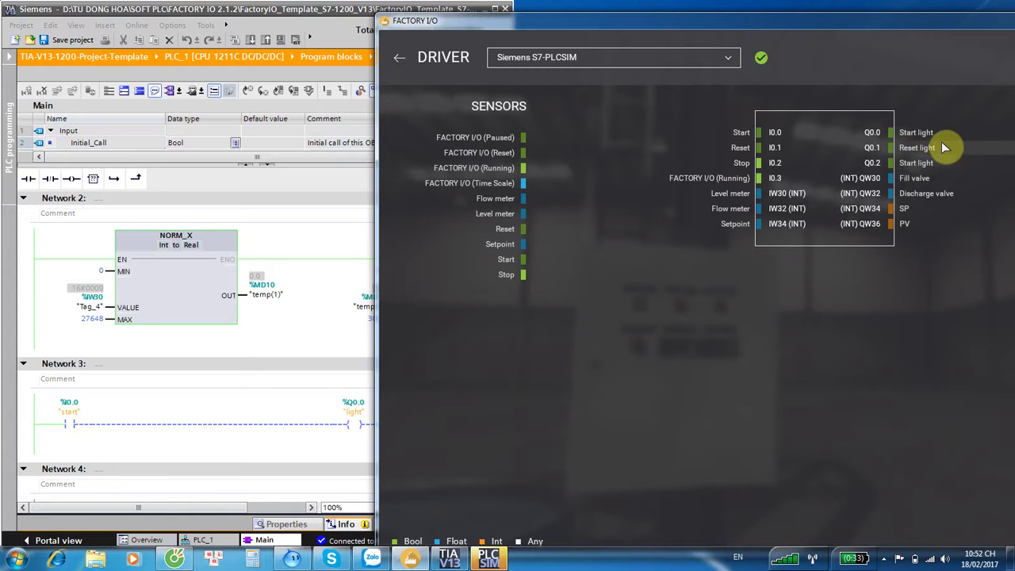
drag(924, 139, 929, 143)
click(401, 61)
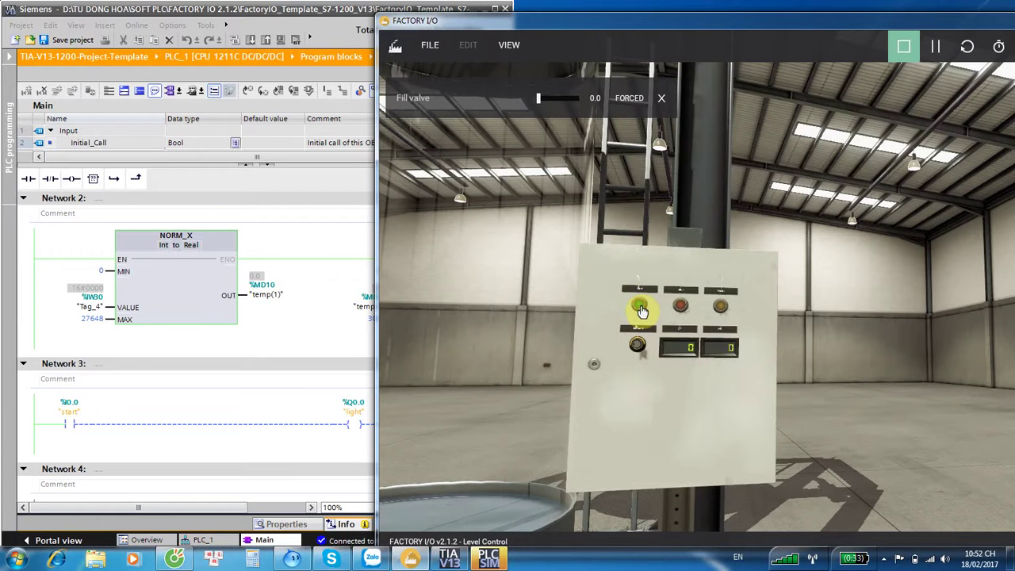
Move the Reset light actuator onto output Q0.0 and return to the scene
click(430, 45)
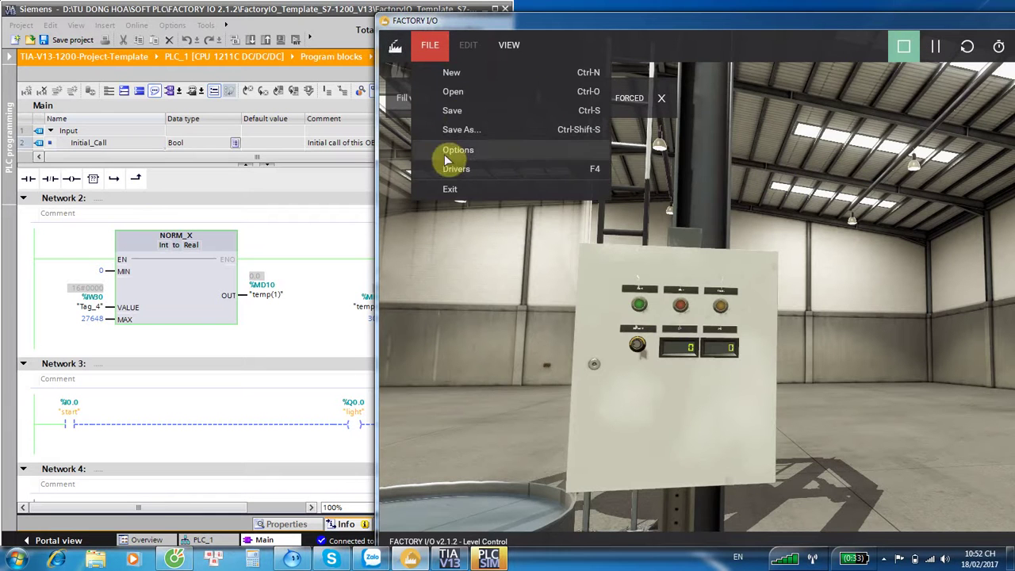
click(452, 169)
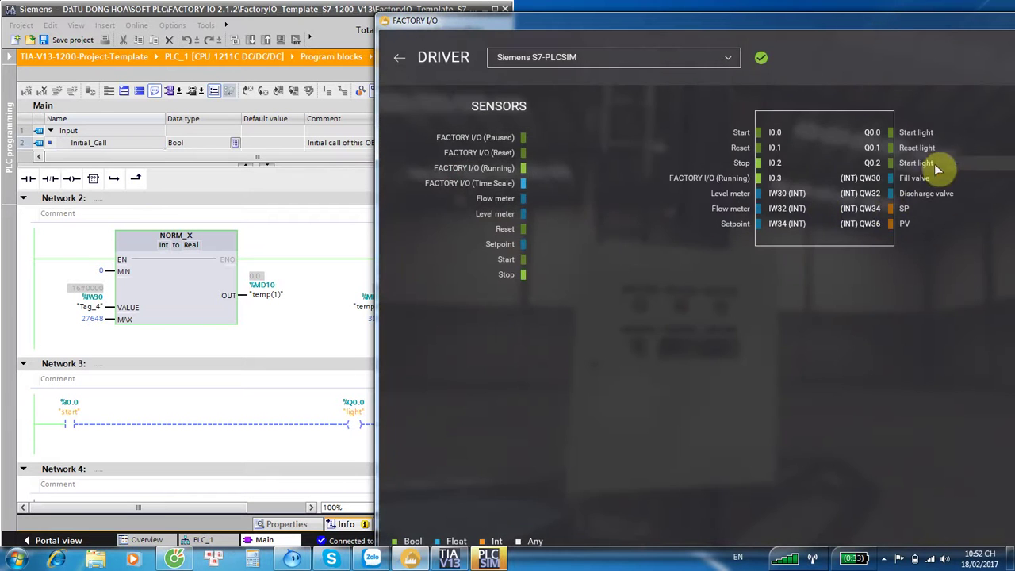
drag(909, 172, 917, 135)
click(398, 58)
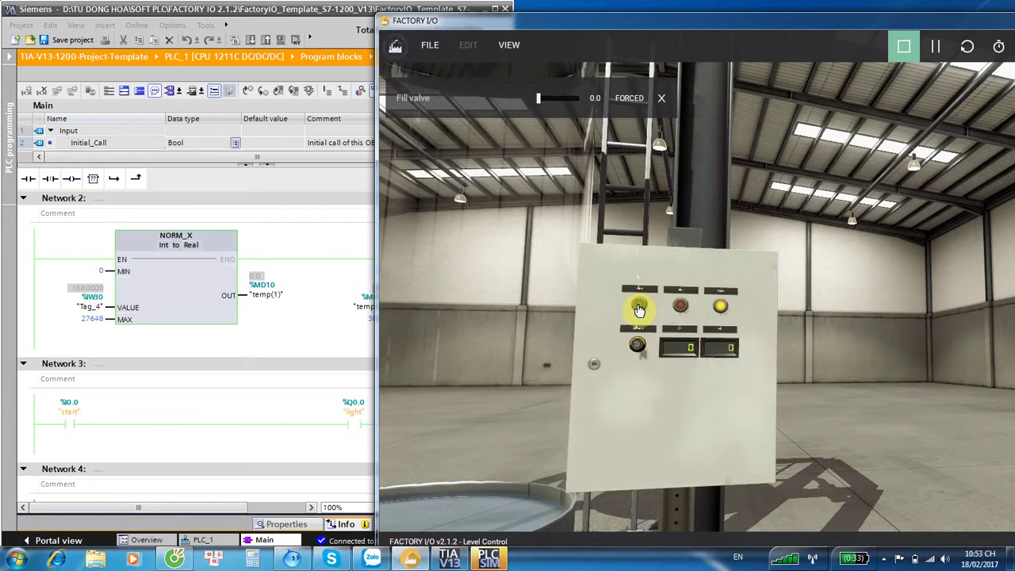
scroll(714, 301, up, 3)
scroll(642, 285, up, 2)
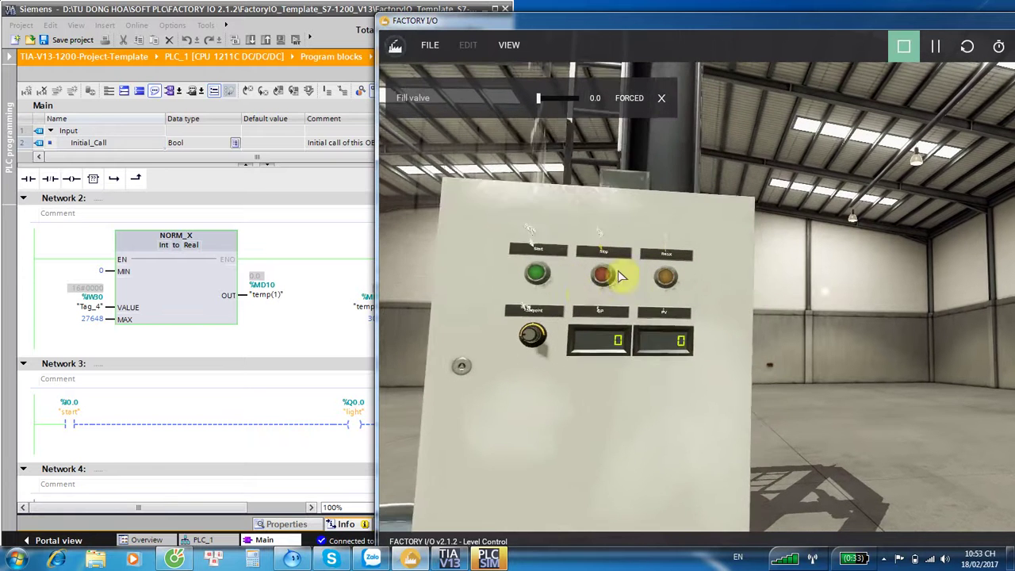
scroll(476, 273, up, 2)
scroll(510, 229, up, 1)
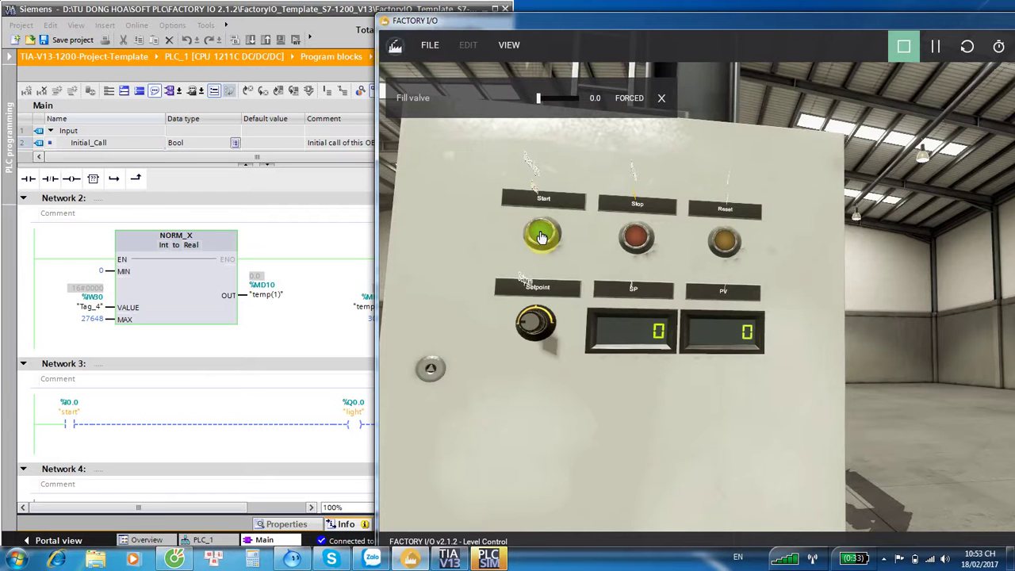
mouse_move(541, 238)
right_down()
mouse_move(823, 296)
mouse_move(776, 292)
right_up()
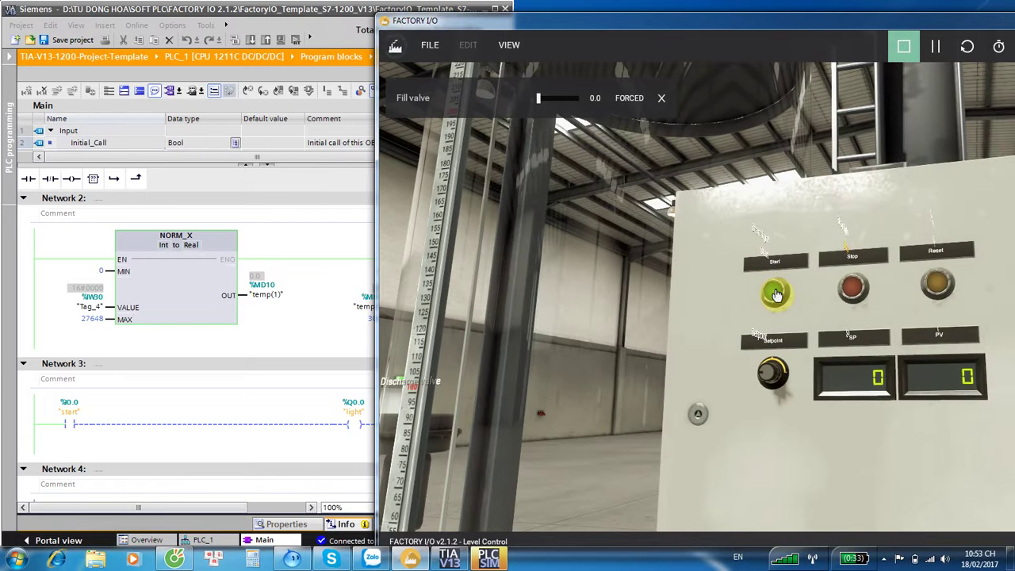
right_drag(776, 294, 782, 306)
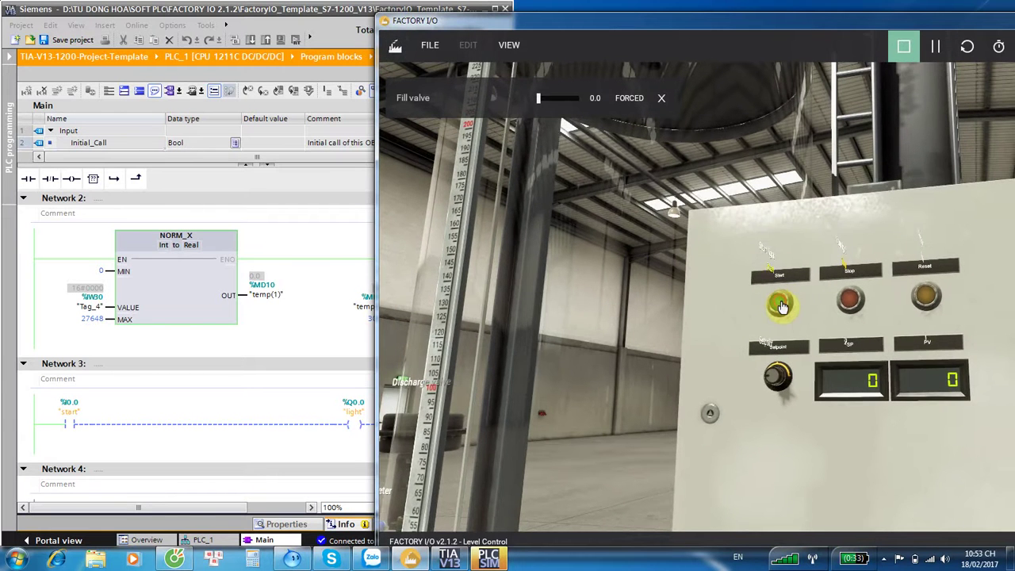
mouse_move(747, 265)
right_down()
mouse_move(811, 304)
mouse_move(860, 295)
right_up()
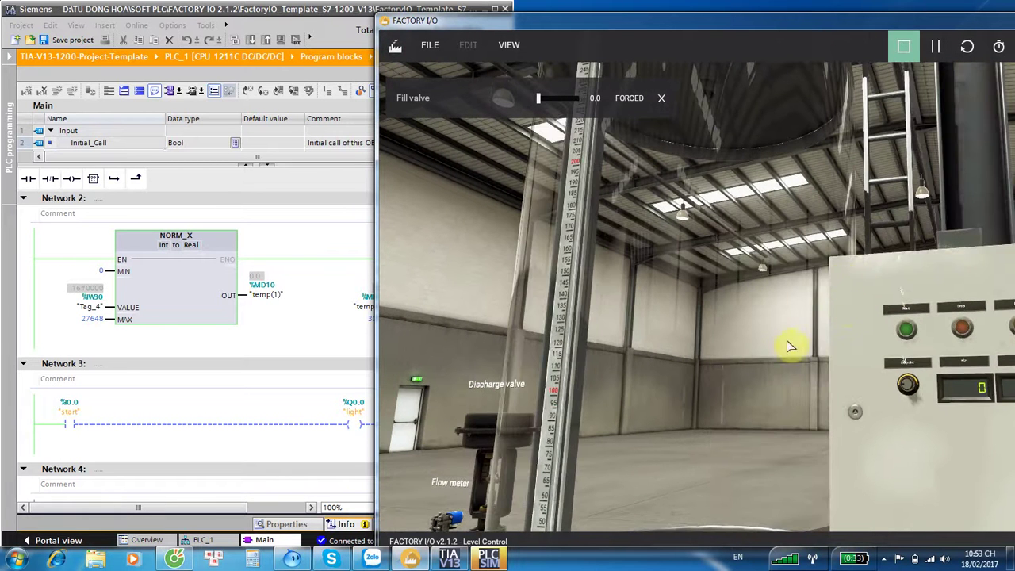
mouse_move(754, 360)
right_down()
mouse_move(731, 345)
mouse_move(724, 276)
mouse_move(734, 264)
mouse_move(641, 281)
mouse_move(660, 298)
mouse_move(675, 265)
mouse_move(671, 281)
right_up()
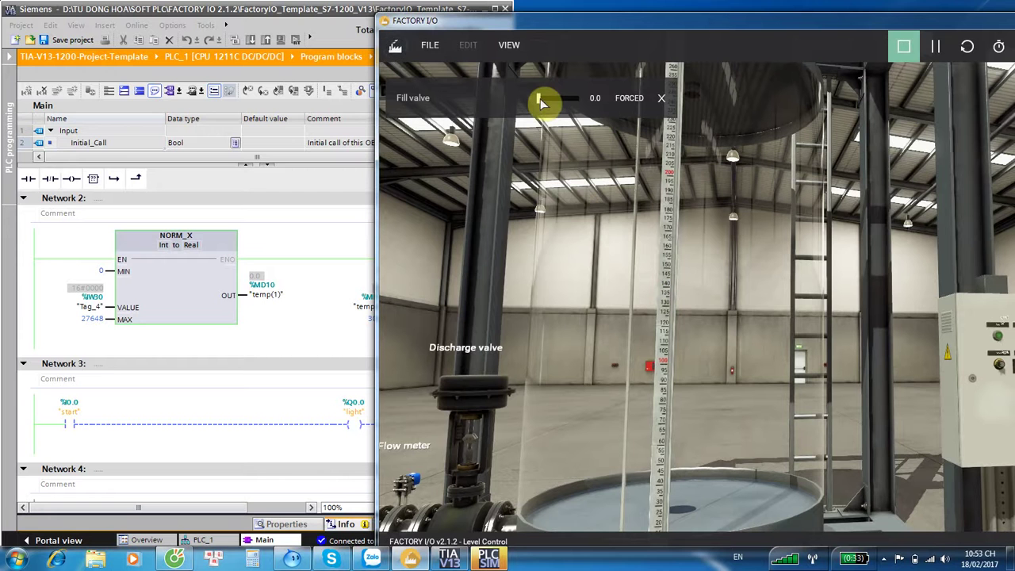
Force the fill valve to 6.1 and frame the tank and gauge as it fills
drag(539, 100, 549, 106)
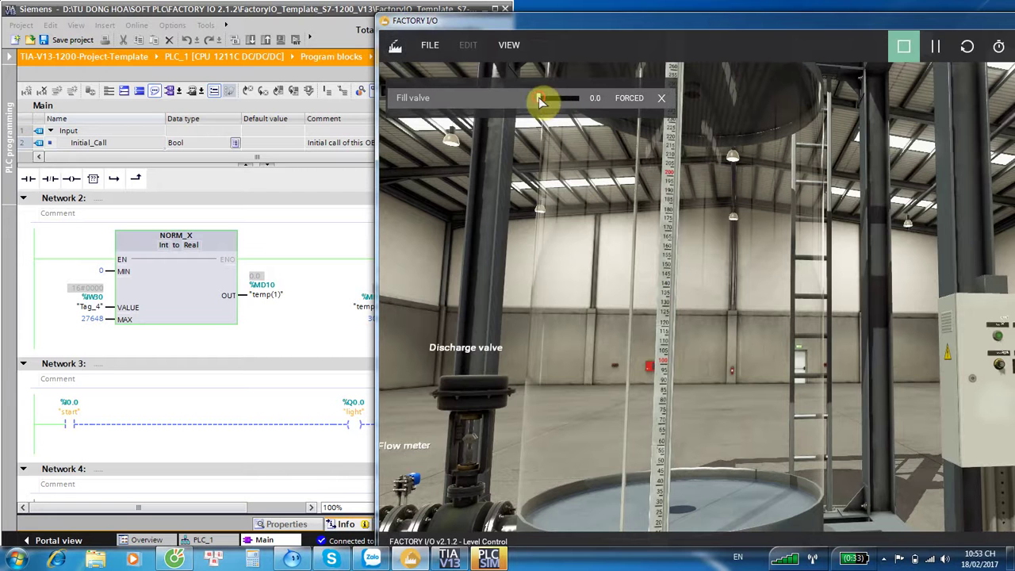
mouse_move(584, 220)
right_down()
mouse_move(669, 219)
mouse_move(666, 254)
right_up()
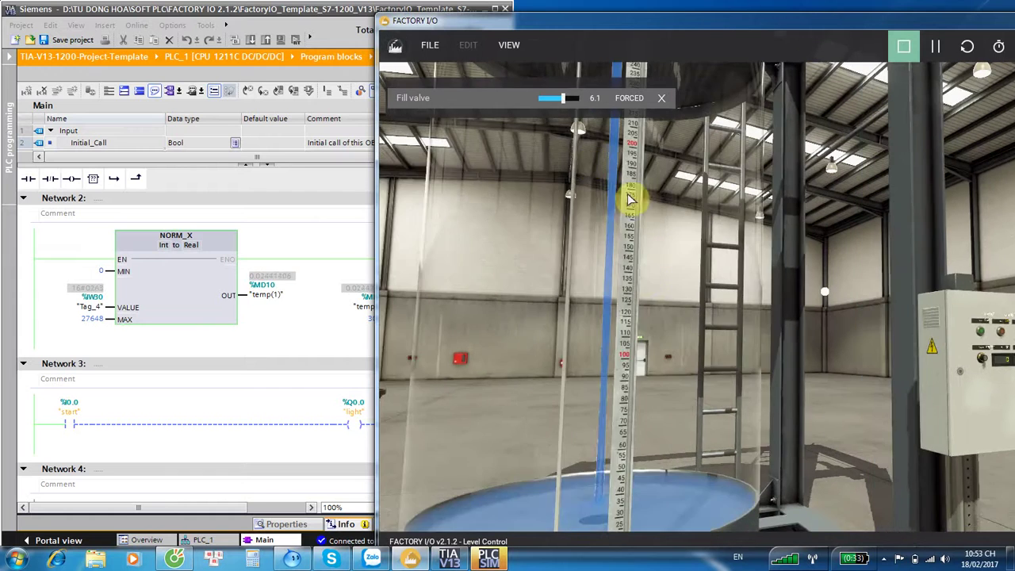
mouse_move(643, 220)
right_down()
mouse_move(600, 279)
mouse_move(578, 172)
mouse_move(621, 242)
right_up()
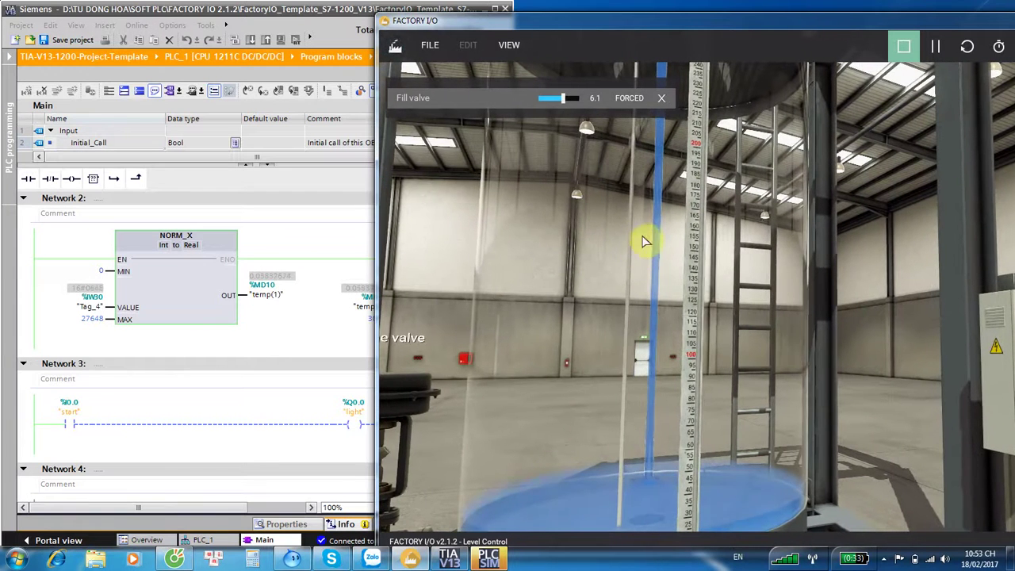
right_drag(639, 310, 633, 250)
scroll(632, 249, down, 2)
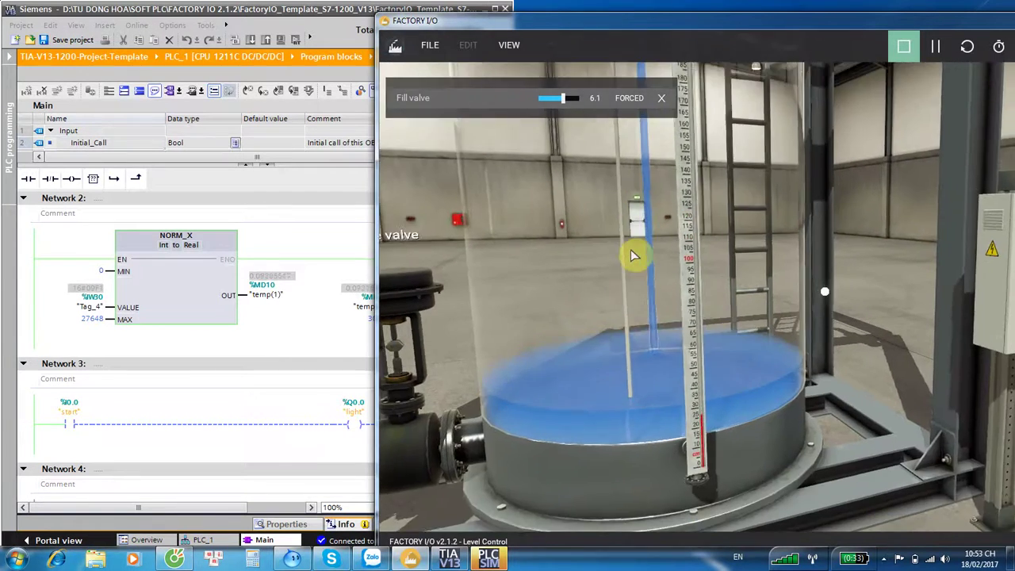
scroll(631, 248, down, 2)
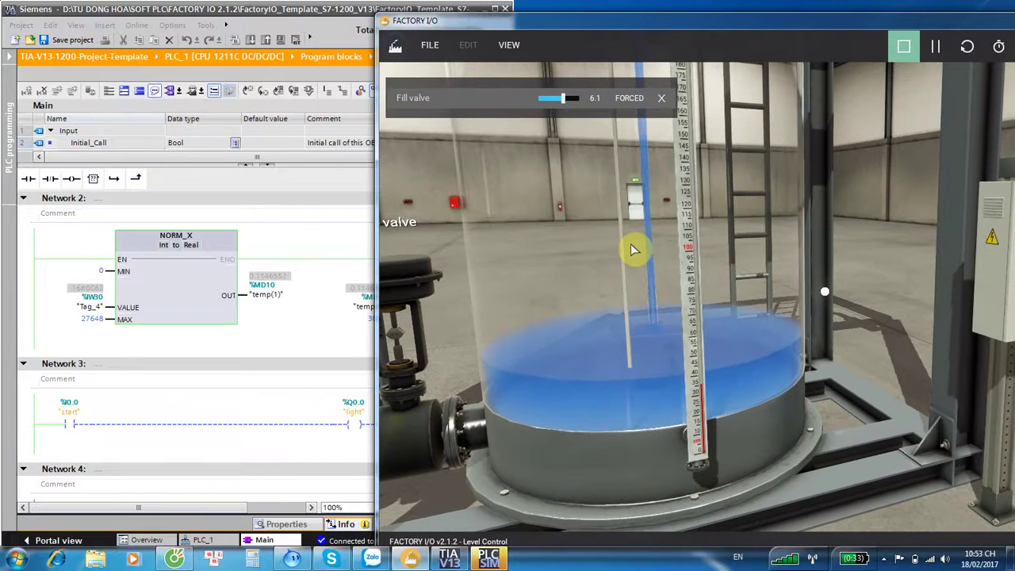
mouse_move(632, 249)
right_down()
mouse_move(636, 225)
mouse_move(623, 294)
right_up()
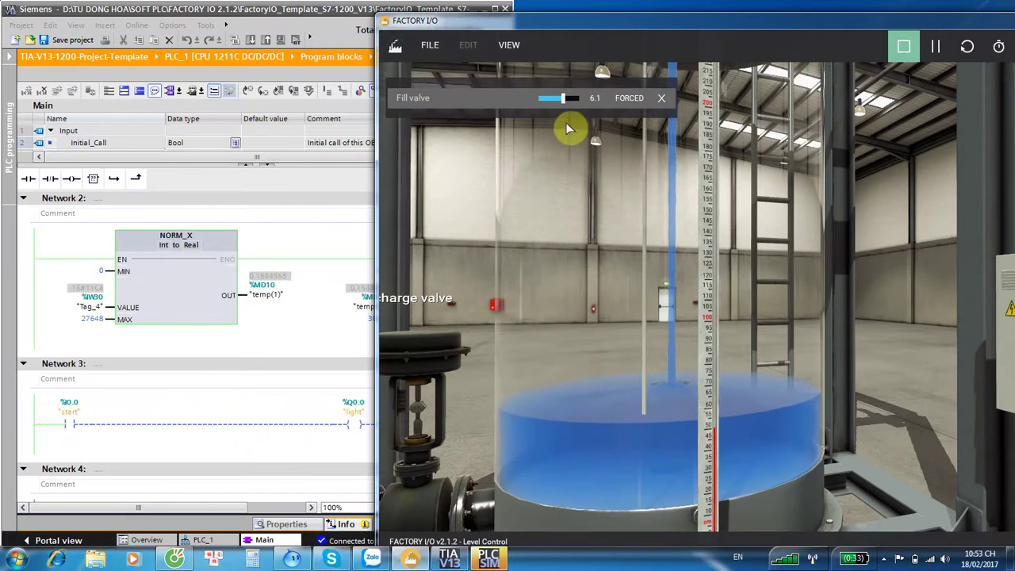
Return the fill valve to 0.0 and check the MD14 water level in TIA Portal
drag(562, 99, 535, 117)
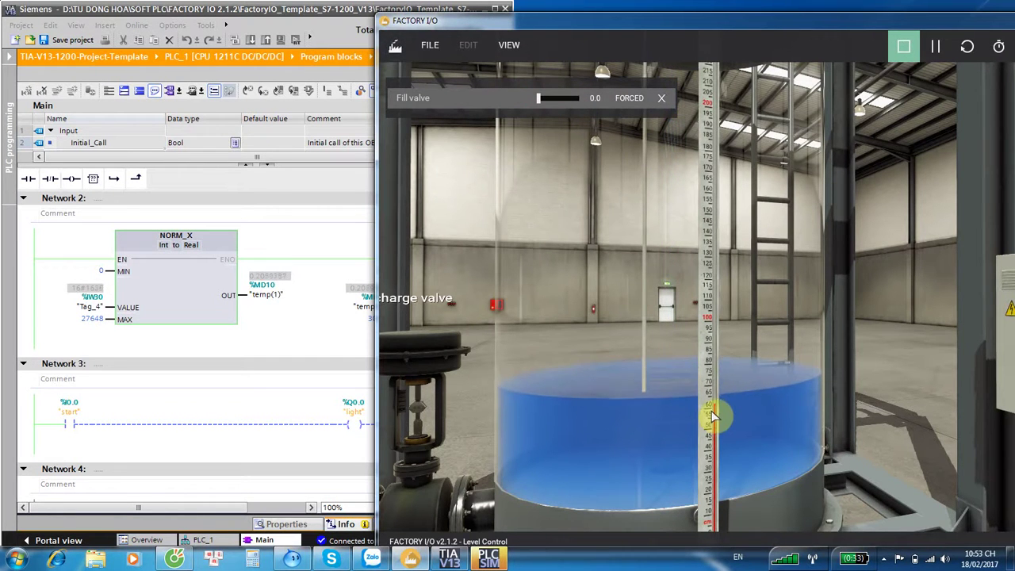
click(208, 505)
click(310, 507)
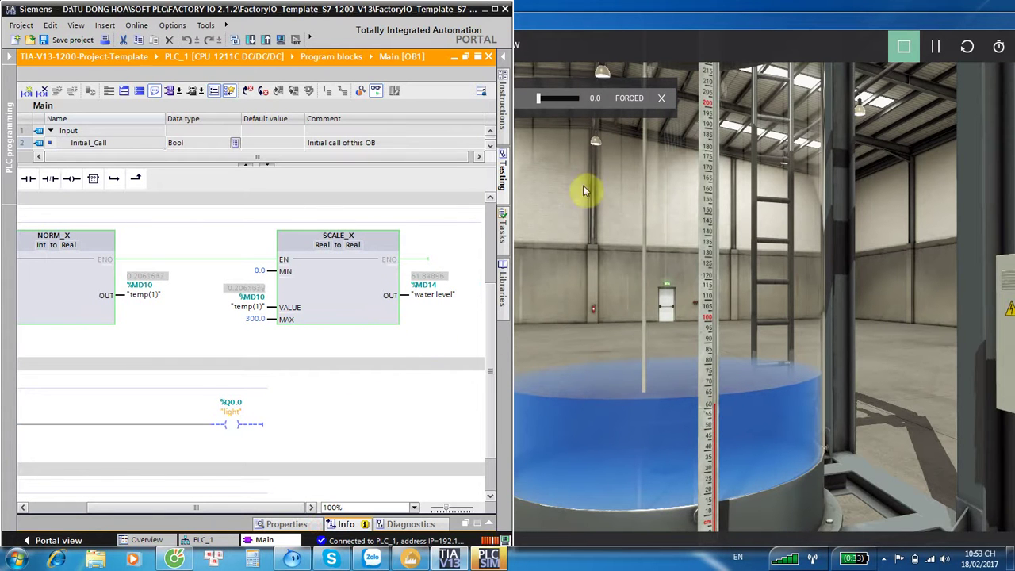
click(610, 26)
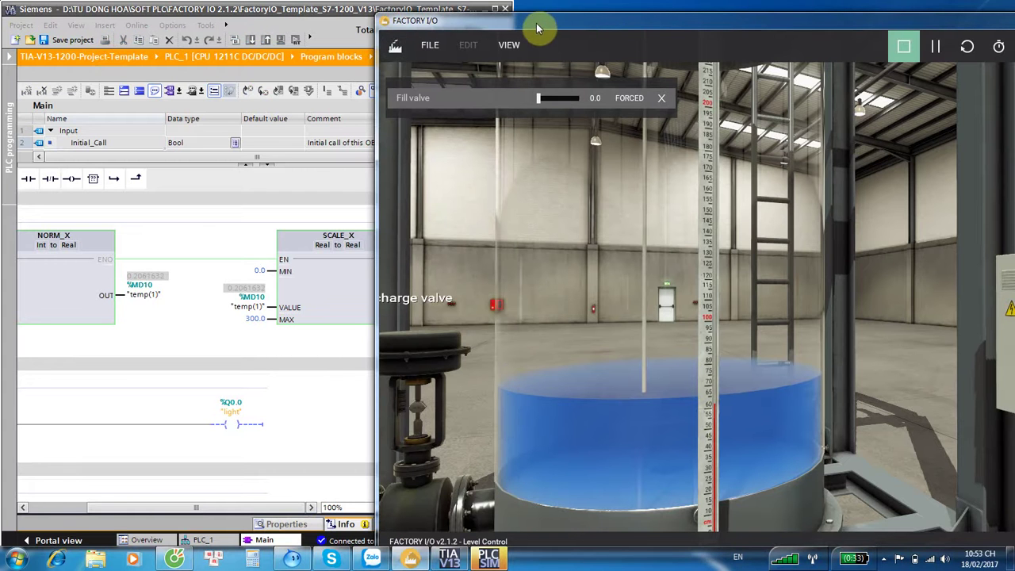